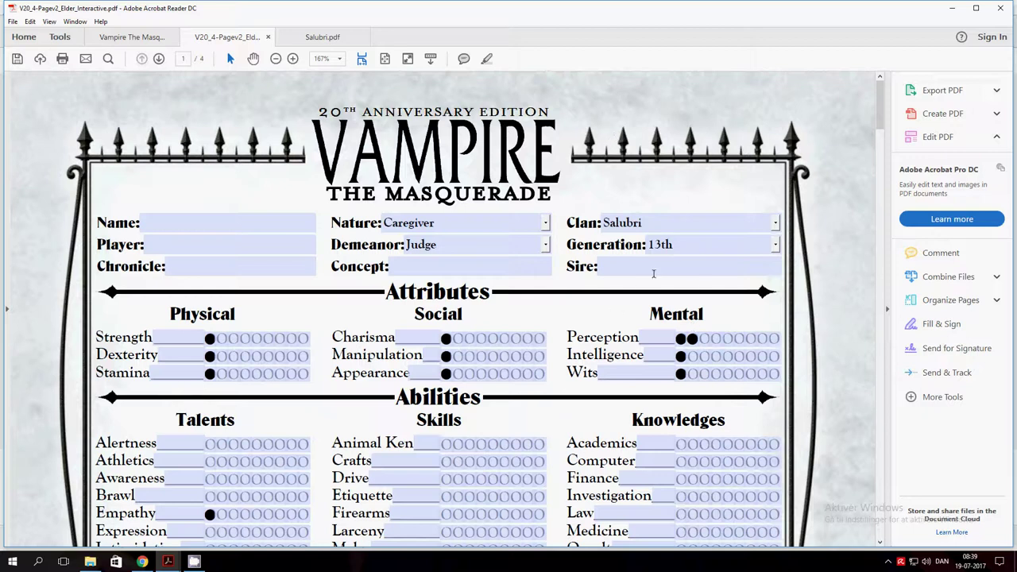
# Step: Step through the Generation, Nature and Demeanor fields in the sheet header
pyautogui.click(669, 247)
pyautogui.click(469, 223)
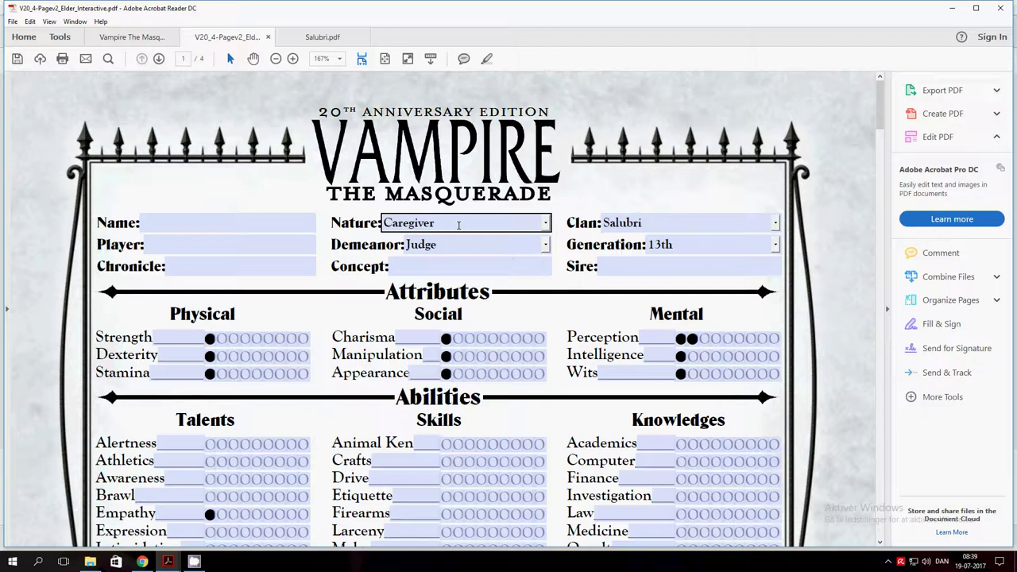
pyautogui.click(453, 243)
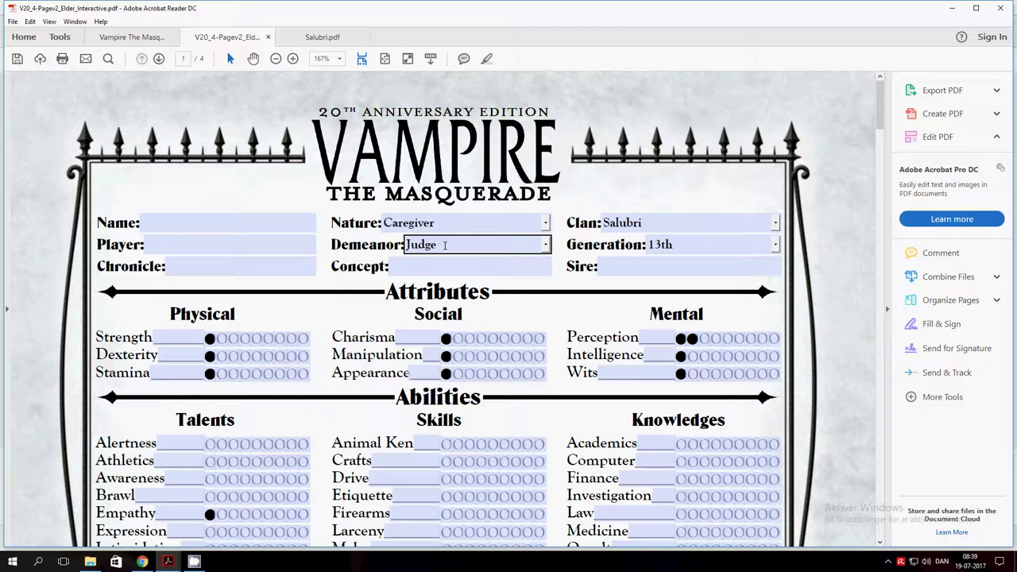
# Step: Toggle Perception back to two dots and give Empathy its first dot
pyautogui.scroll(-1, 406, 264)
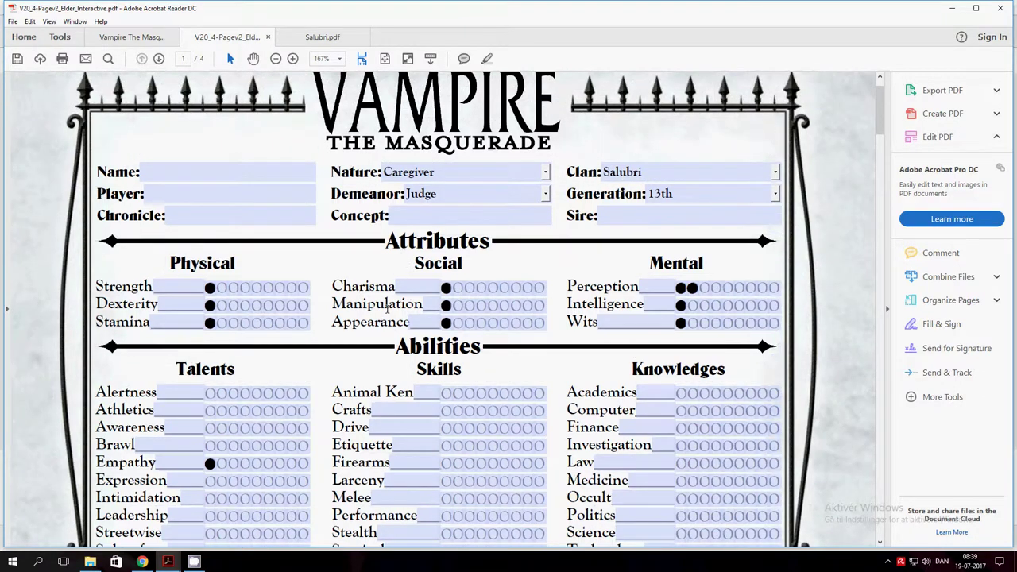
pyautogui.scroll(-1, 388, 309)
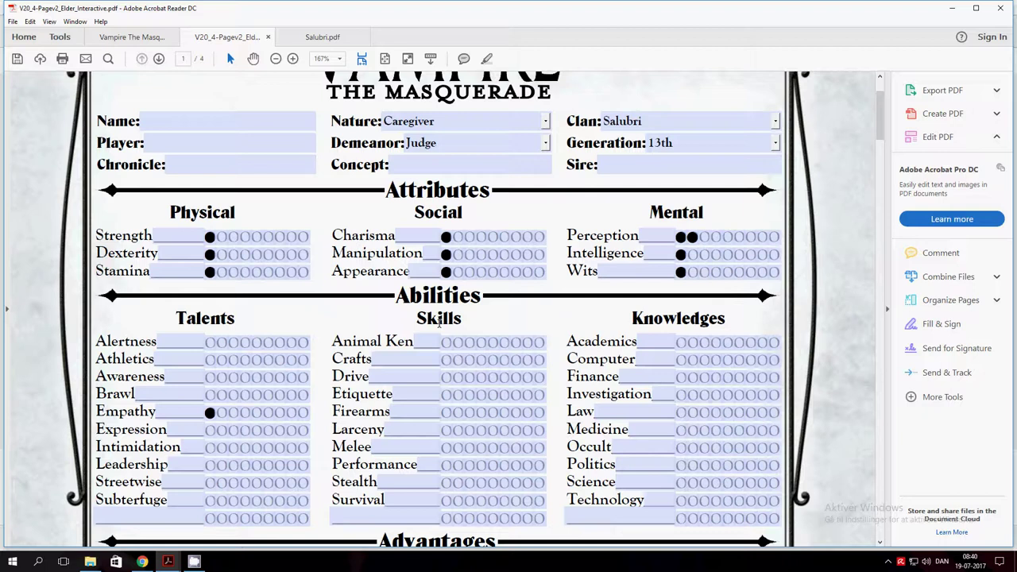
pyautogui.click(692, 237)
pyautogui.click(209, 412)
pyautogui.click(228, 410)
pyautogui.click(697, 236)
pyautogui.click(690, 236)
# Step: Raise Charisma and Appearance to two dots and push Manipulation up to four
pyautogui.click(457, 237)
pyautogui.click(457, 271)
pyautogui.click(468, 237)
pyautogui.click(469, 254)
pyautogui.click(459, 255)
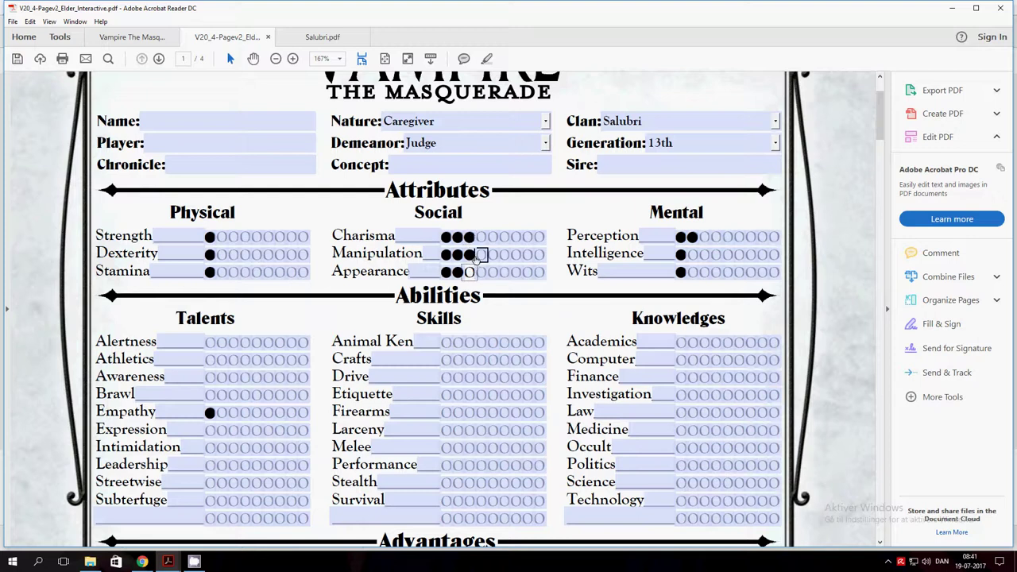
pyautogui.click(478, 254)
pyautogui.click(479, 254)
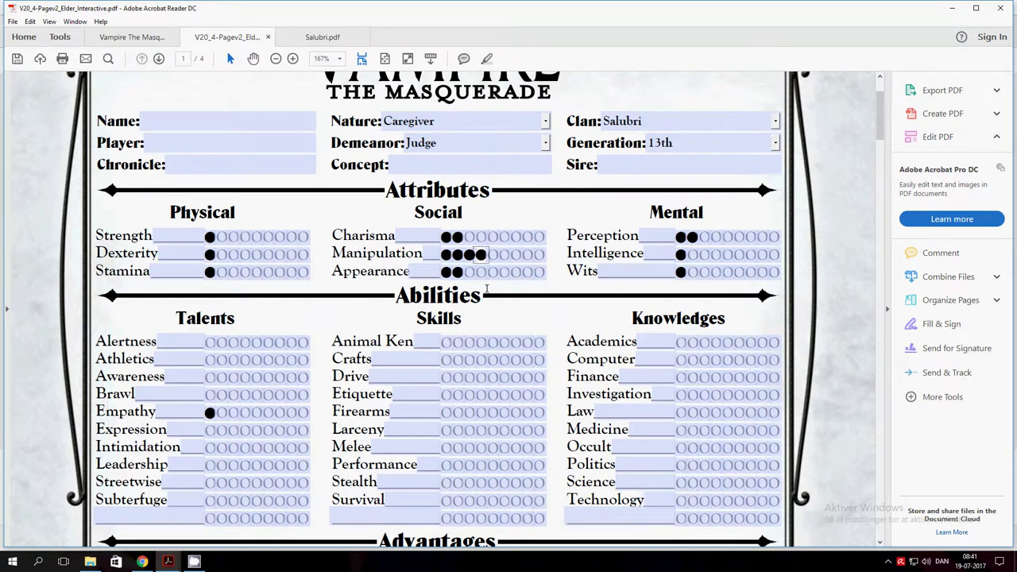
# Step: Clear the extra Manipulation, Charisma and Appearance dots back down to one each
pyautogui.click(471, 255)
pyautogui.click(469, 254)
pyautogui.click(456, 255)
pyautogui.click(457, 272)
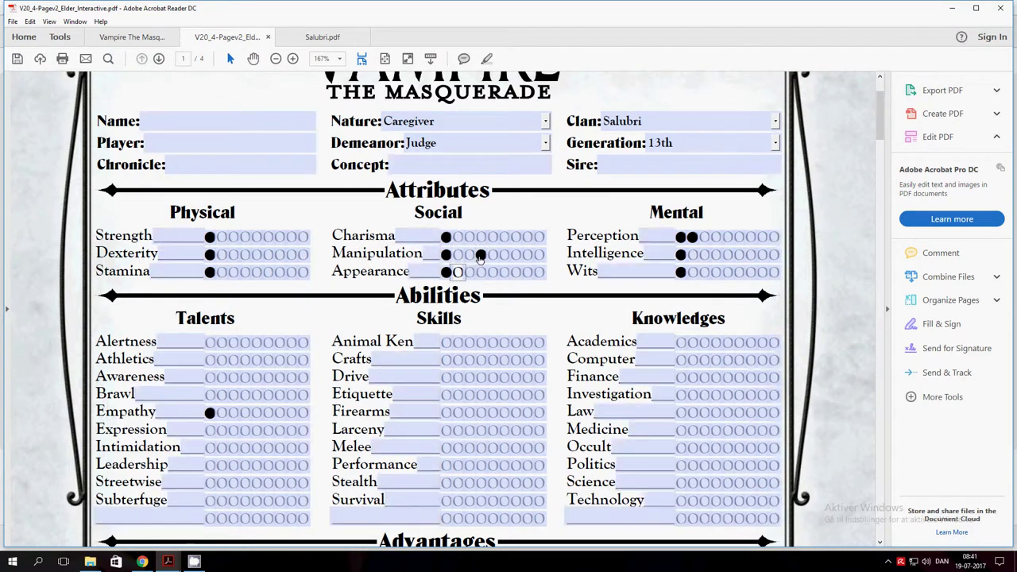
pyautogui.click(481, 255)
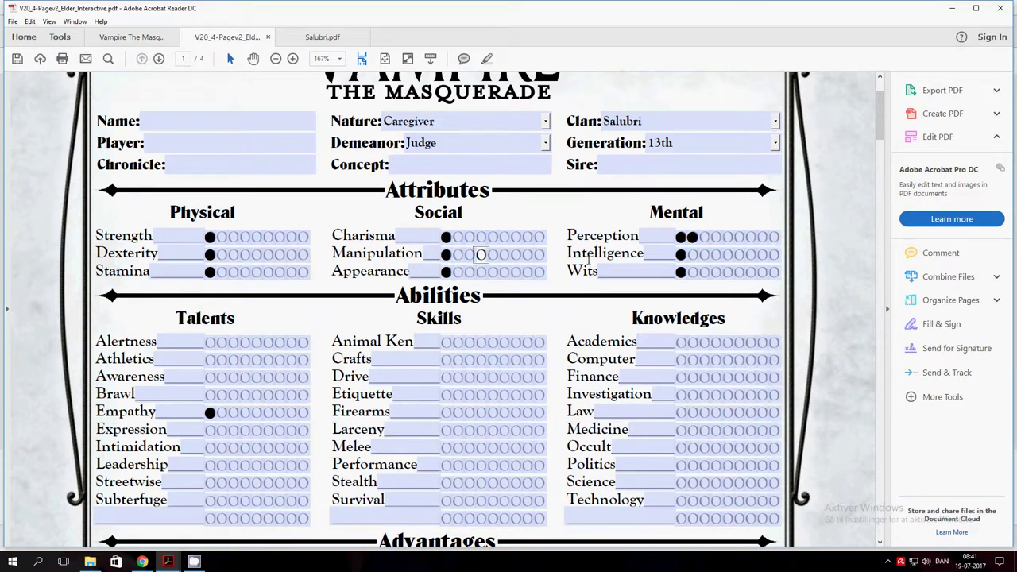
# Step: Fill Perception's fifth dot, then mark the Fortitude and Obeah discipline rows
pyautogui.click(728, 237)
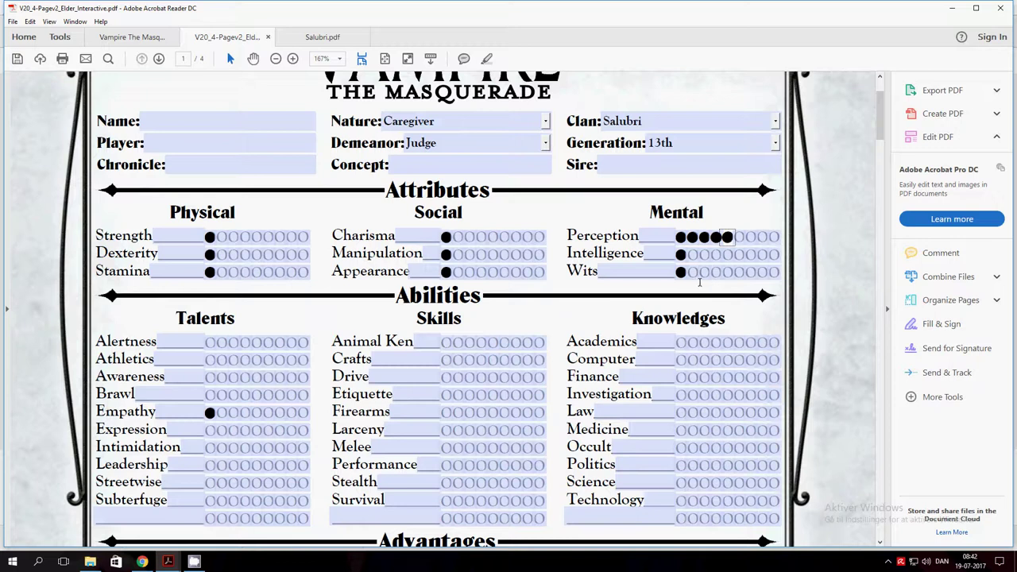
pyautogui.scroll(-3, 699, 282)
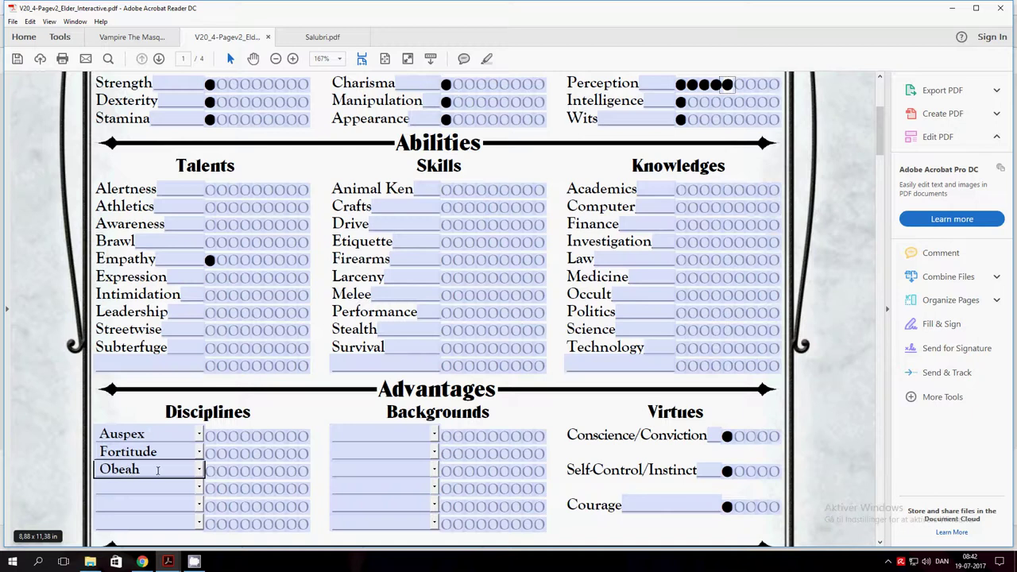
pyautogui.click(256, 453)
pyautogui.click(268, 471)
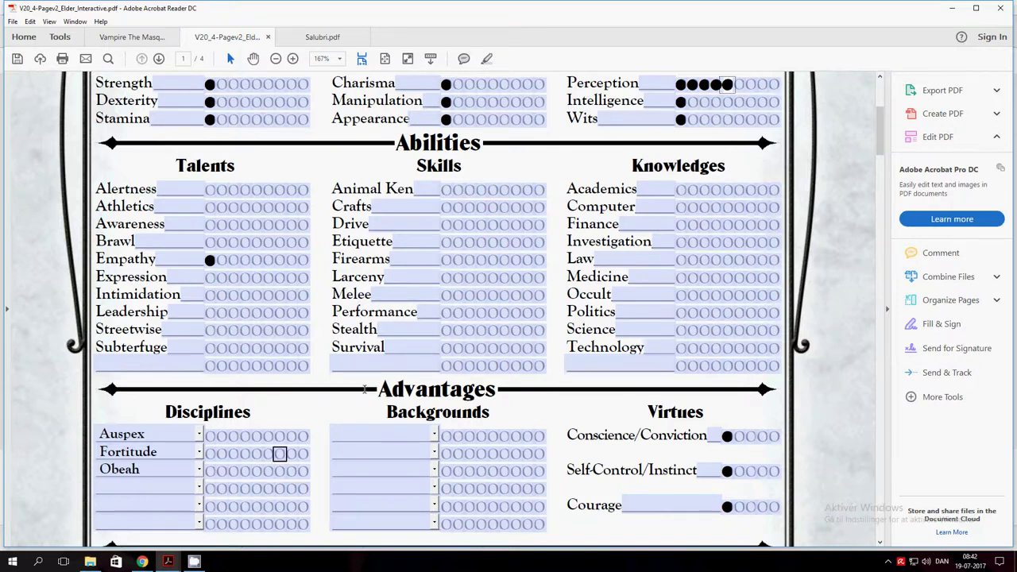
pyautogui.scroll(3, 453, 363)
# Step: Raise Intelligence to four dots
pyautogui.click(716, 222)
pyautogui.scroll(1, 716, 225)
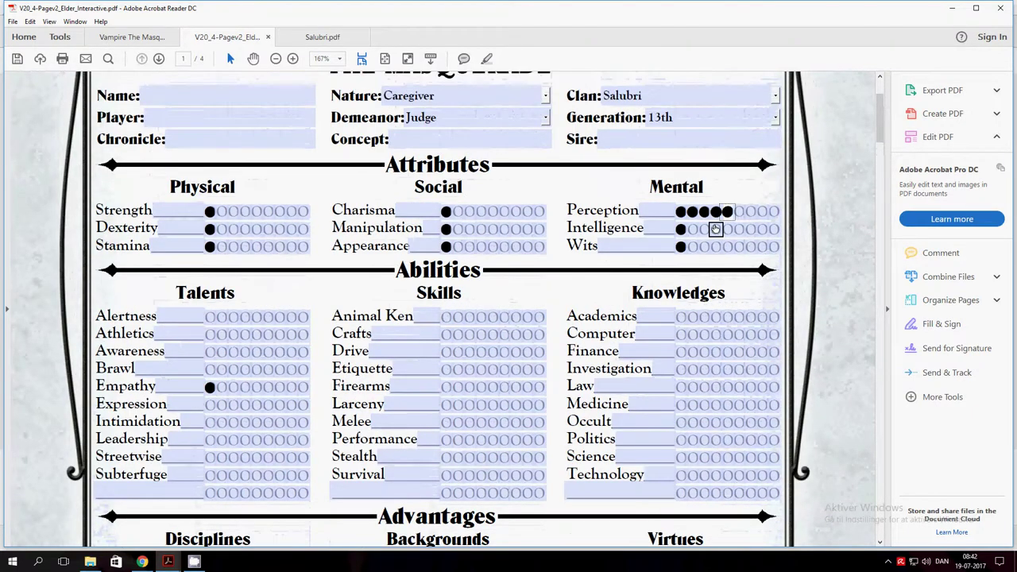
pyautogui.click(704, 230)
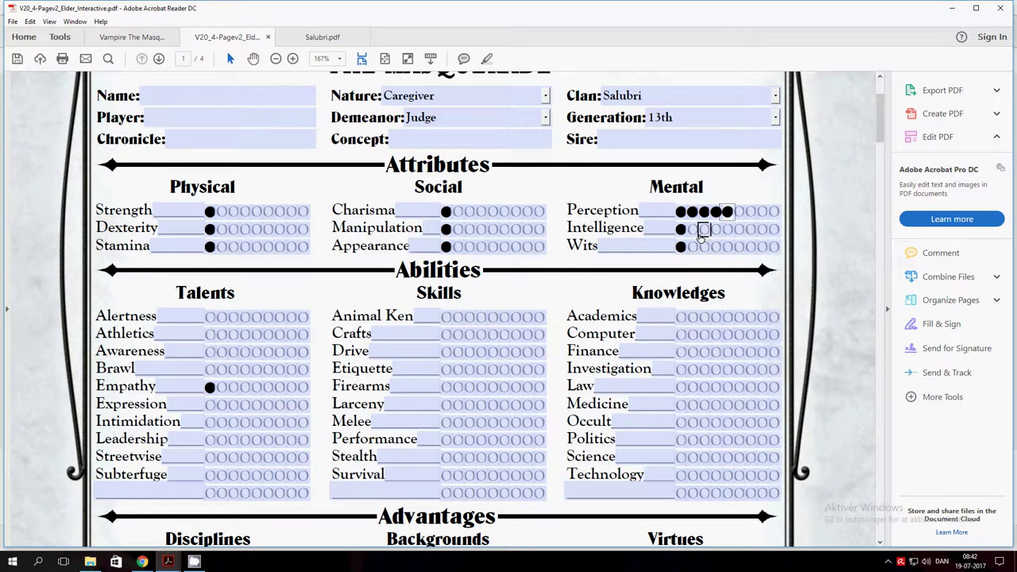
pyautogui.click(703, 230)
pyautogui.click(704, 230)
pyautogui.click(716, 230)
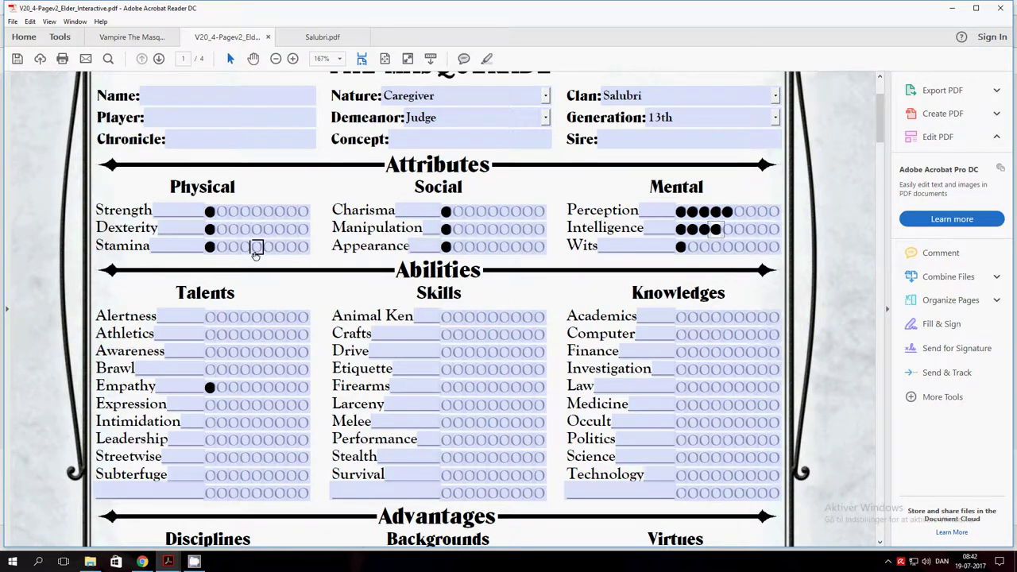
# Step: Set Stamina to five dots, Strength to two and Manipulation to four
pyautogui.click(256, 247)
pyautogui.click(244, 247)
pyautogui.click(232, 247)
pyautogui.click(221, 247)
pyautogui.click(223, 229)
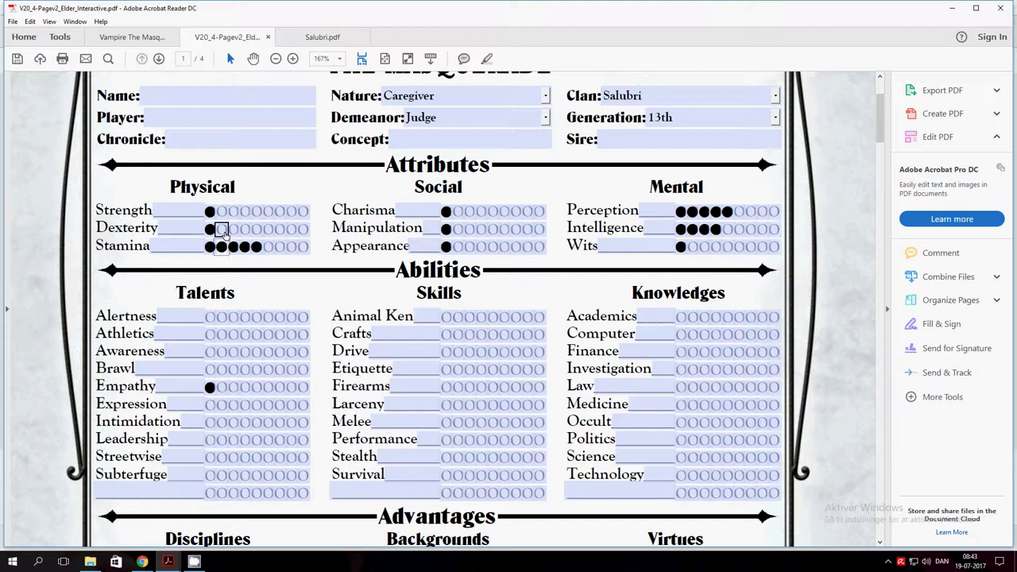
pyautogui.click(223, 212)
pyautogui.click(223, 212)
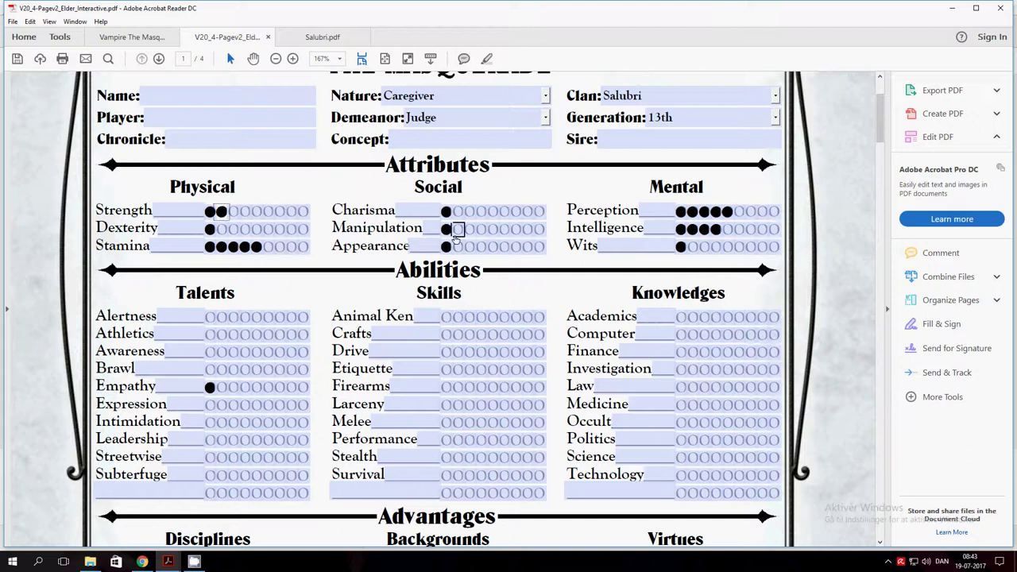
pyautogui.click(457, 230)
pyautogui.click(469, 229)
pyautogui.click(480, 230)
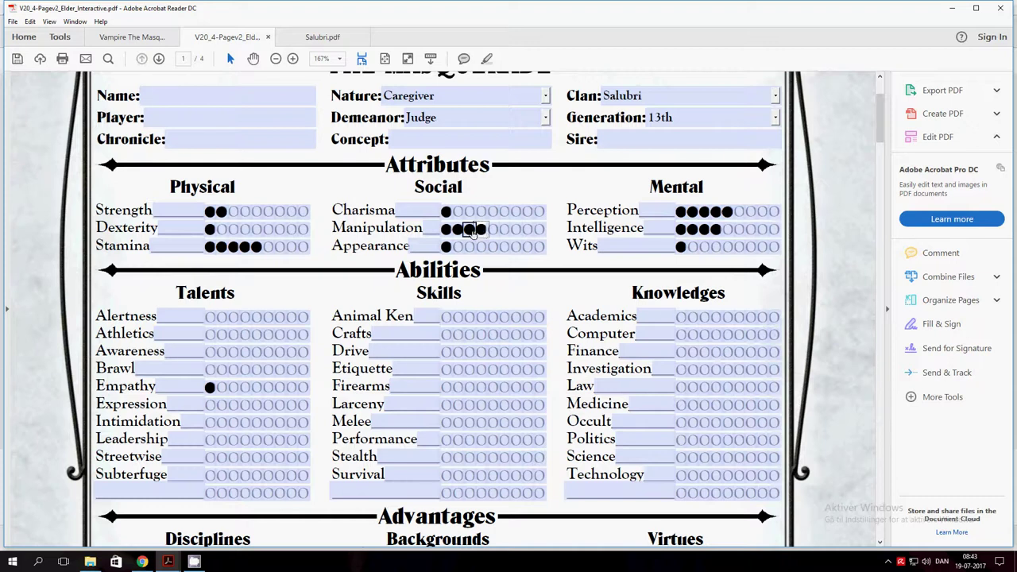
pyautogui.scroll(-2, 441, 302)
pyautogui.scroll(2, 445, 302)
# Step: Rate Academics and Computer at three dots and Investigation, Law, Medicine, Occult at one
pyautogui.click(681, 318)
pyautogui.click(692, 317)
pyautogui.click(703, 317)
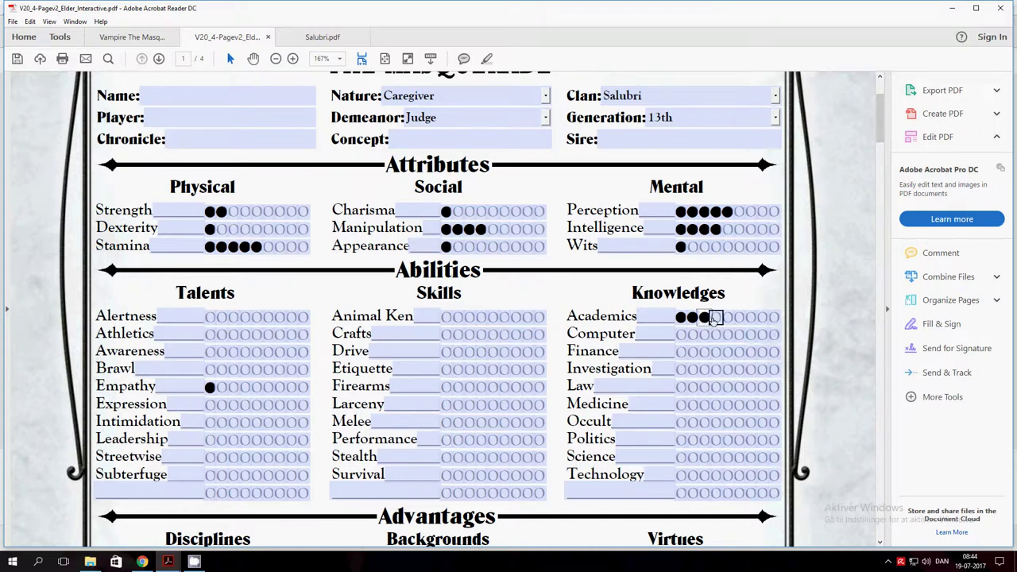
pyautogui.click(702, 335)
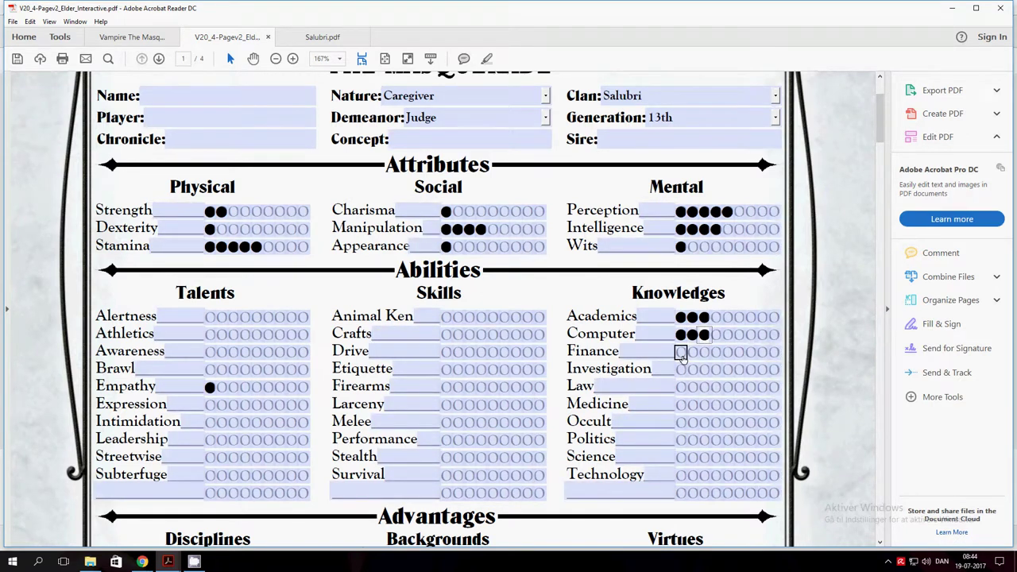
pyautogui.click(680, 369)
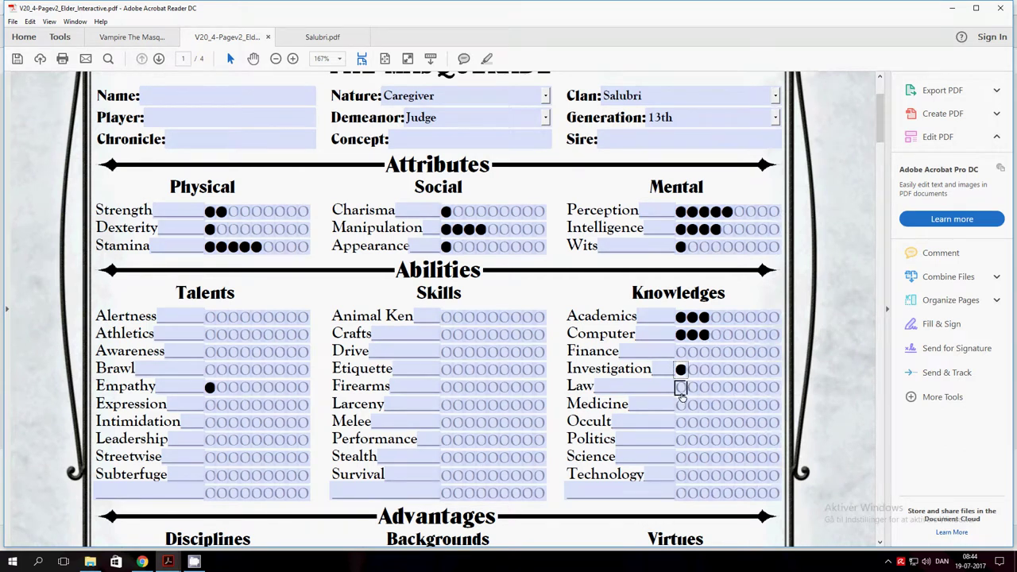
pyautogui.click(680, 388)
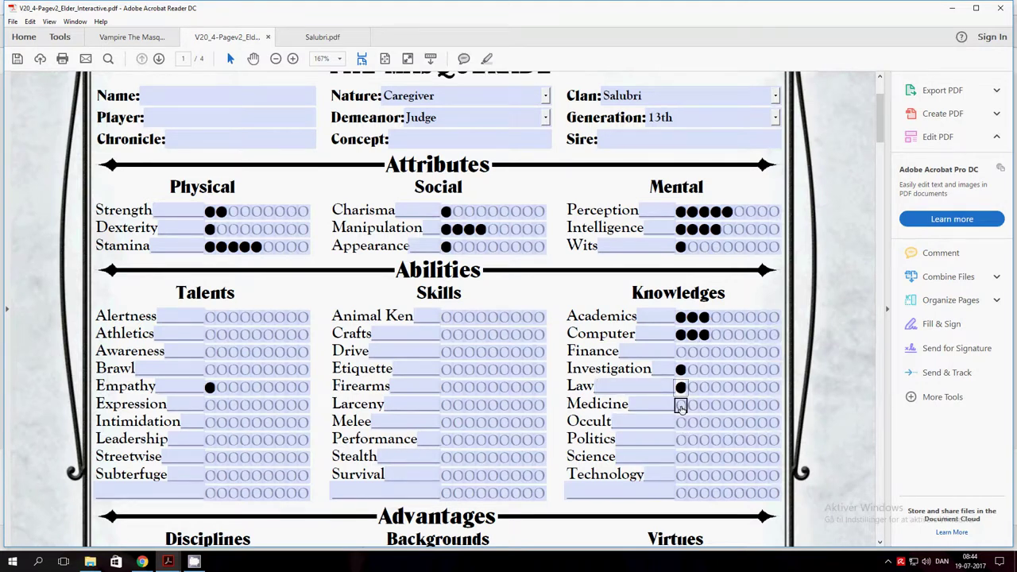
pyautogui.click(680, 407)
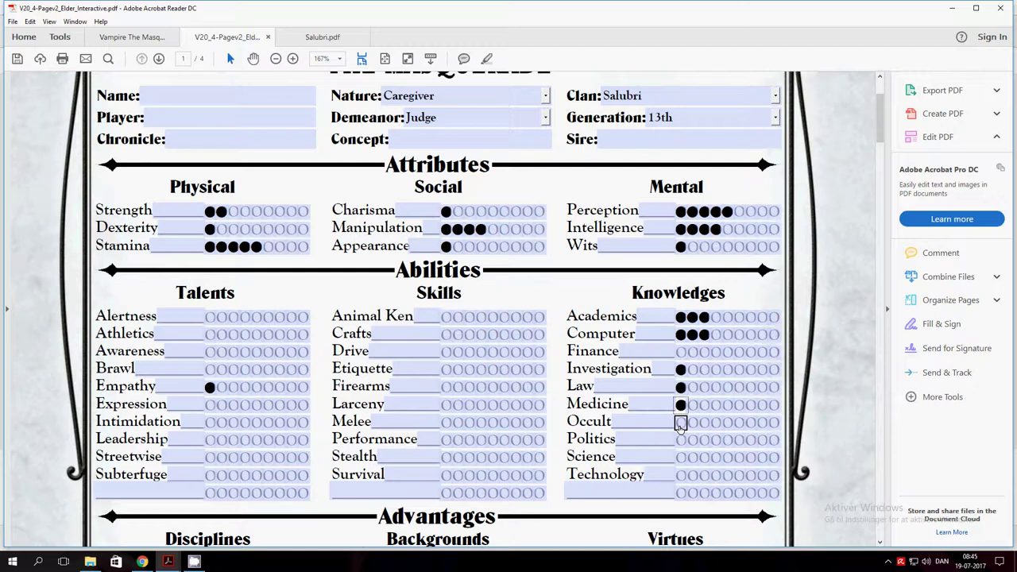
pyautogui.click(680, 423)
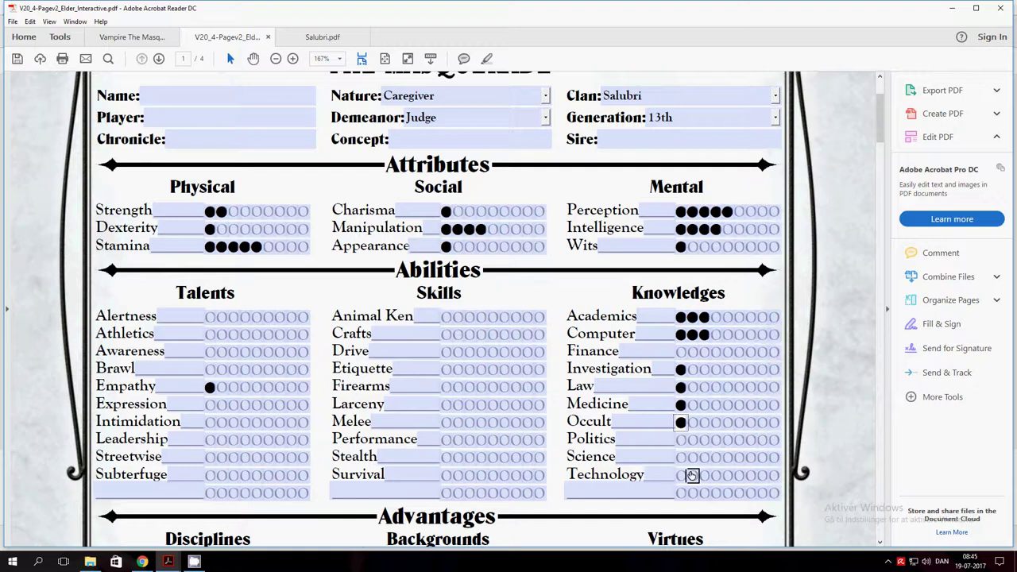
# Step: Fill the first three Technology dots under Knowledges
pyautogui.click(680, 475)
pyautogui.click(692, 474)
pyautogui.click(704, 475)
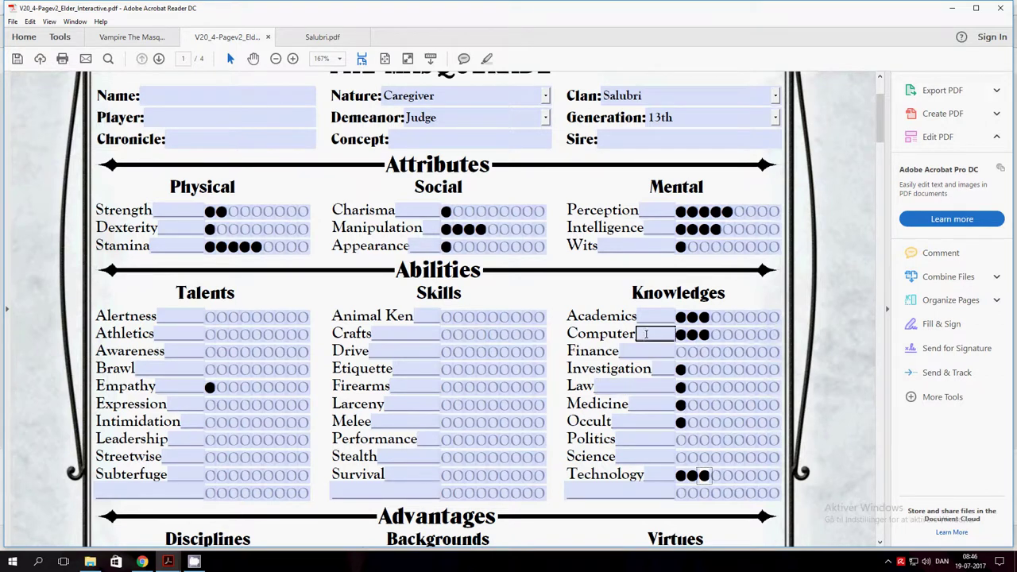
pyautogui.scroll(-2, 425, 341)
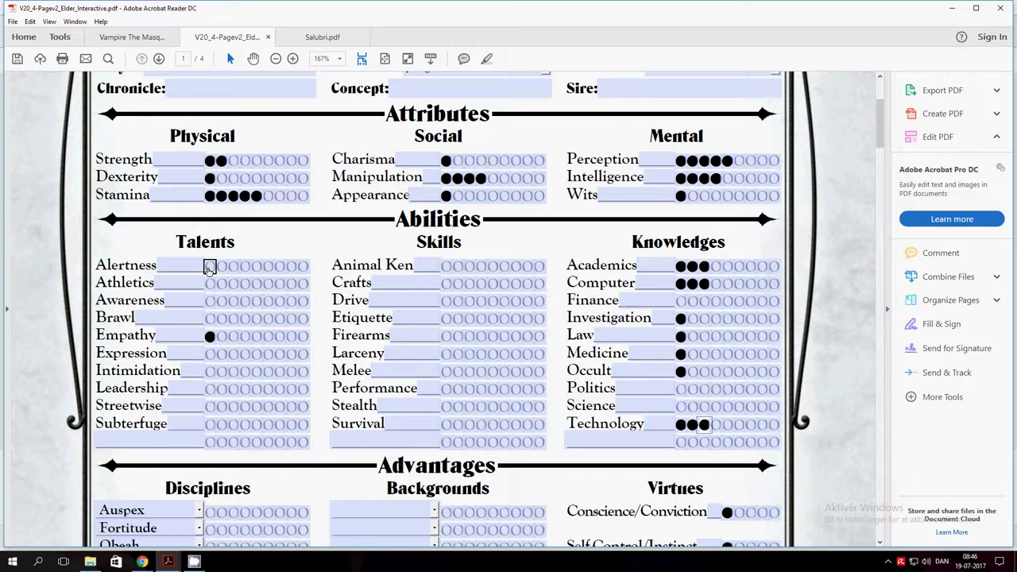
# Step: Give Alertness, Athletics, Awareness and Brawl one dot each and raise Empathy to three
pyautogui.click(209, 266)
pyautogui.click(209, 284)
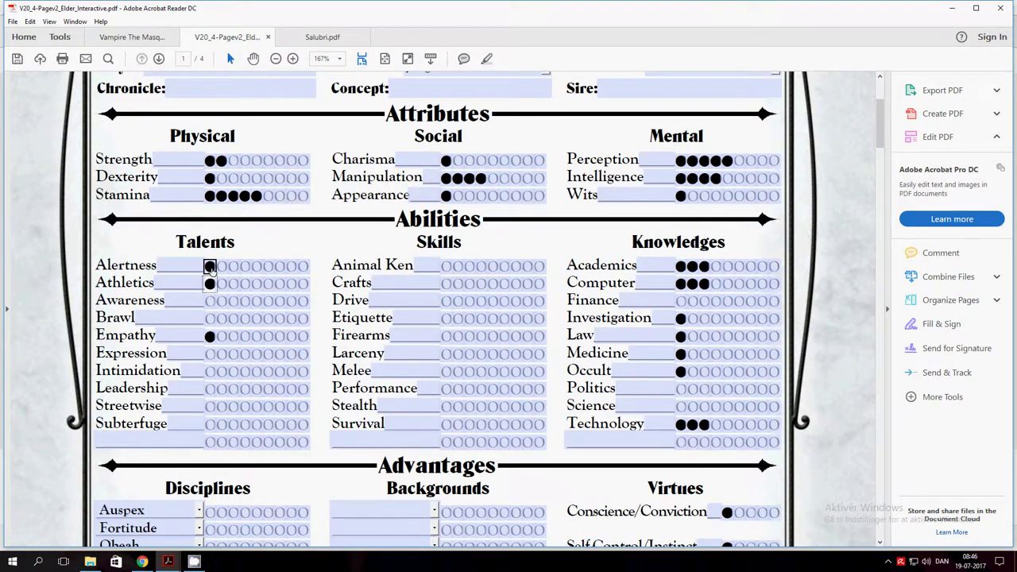
pyautogui.click(210, 283)
pyautogui.click(210, 303)
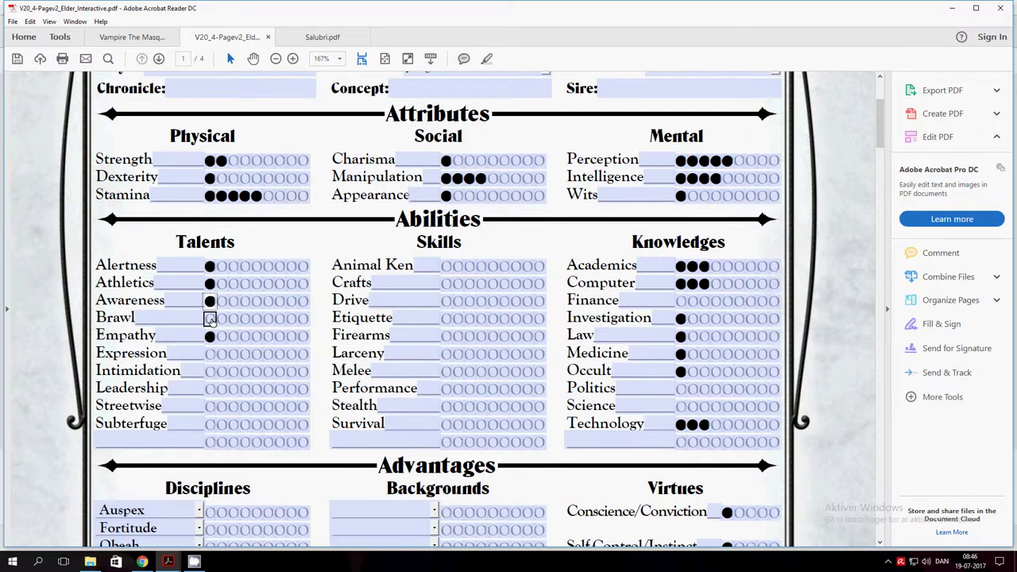
pyautogui.click(210, 319)
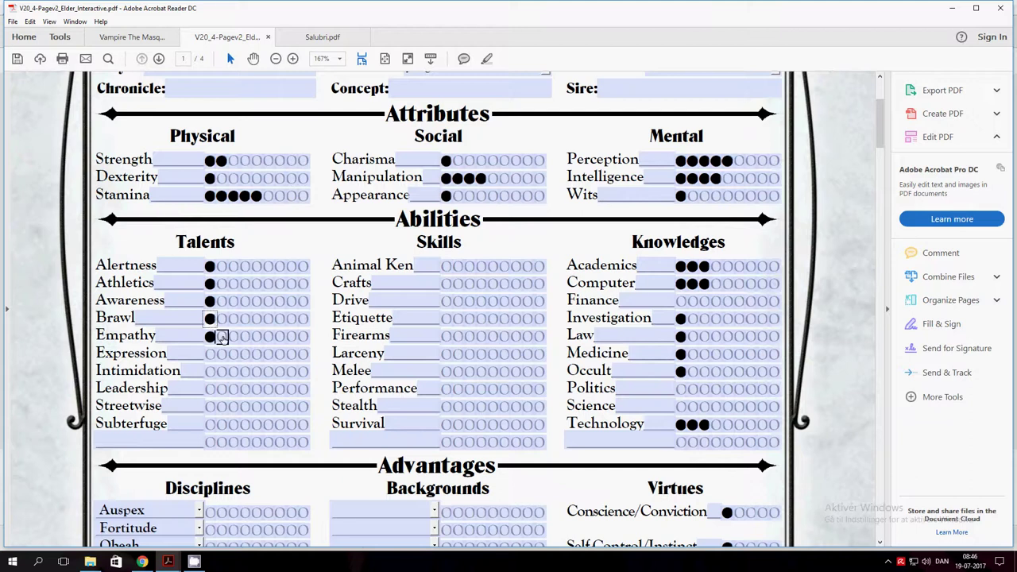
pyautogui.click(221, 336)
pyautogui.click(233, 336)
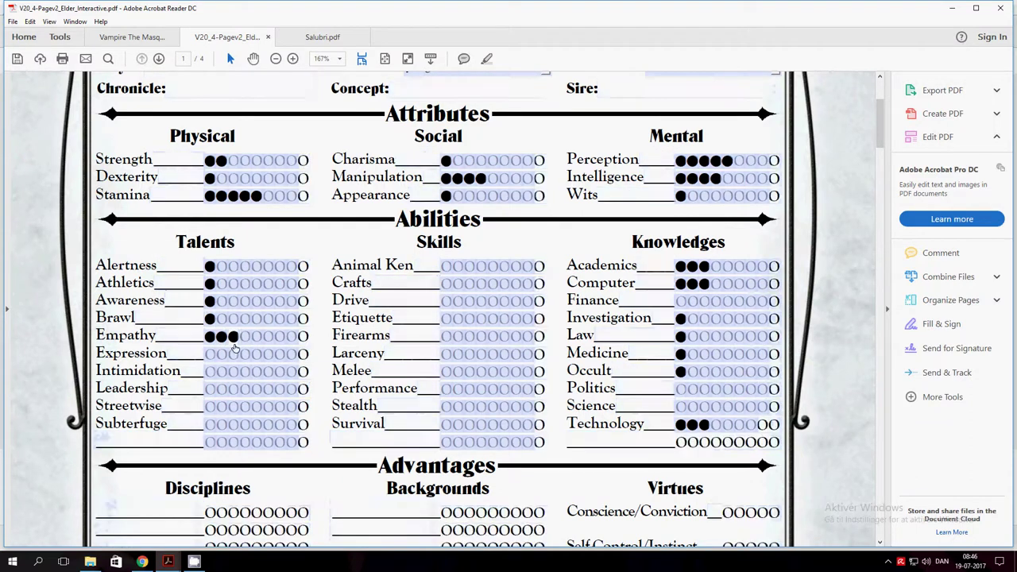
# Step: Set Awareness and Streetwise to one dot, and give Leadership one dot instead of Subterfuge
pyautogui.scroll(-2, 230, 381)
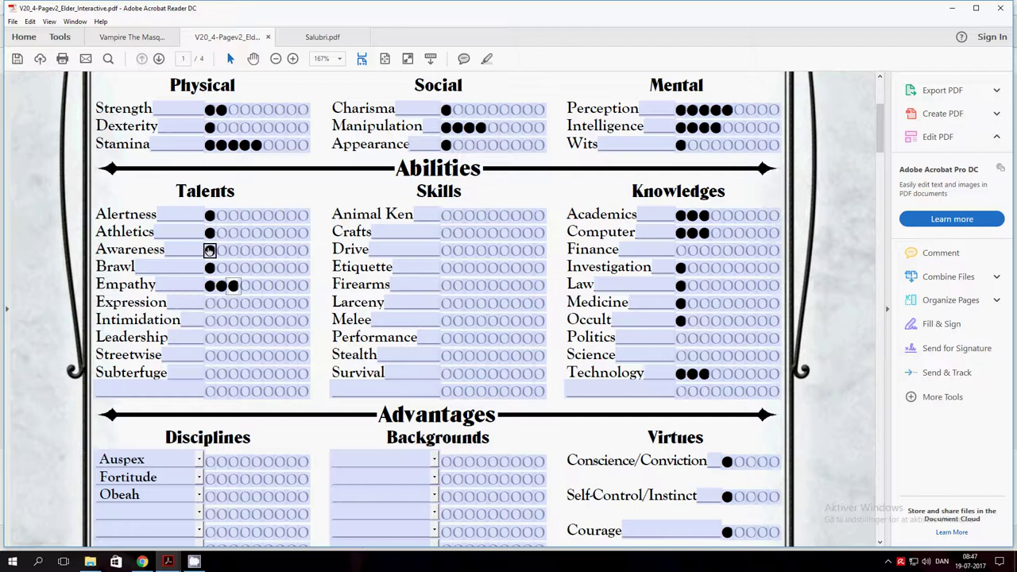
pyautogui.click(209, 250)
pyautogui.click(209, 355)
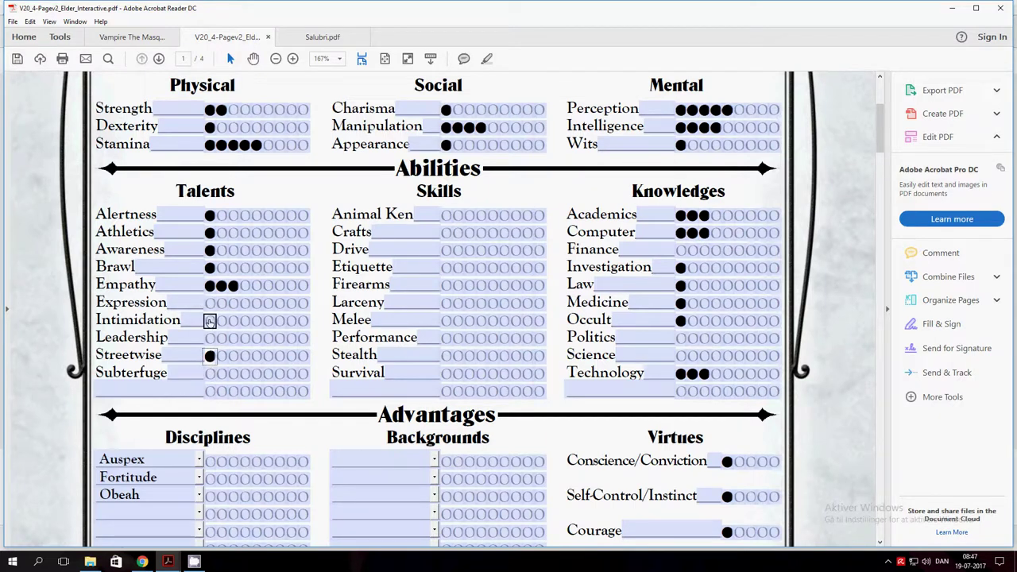
pyautogui.click(211, 378)
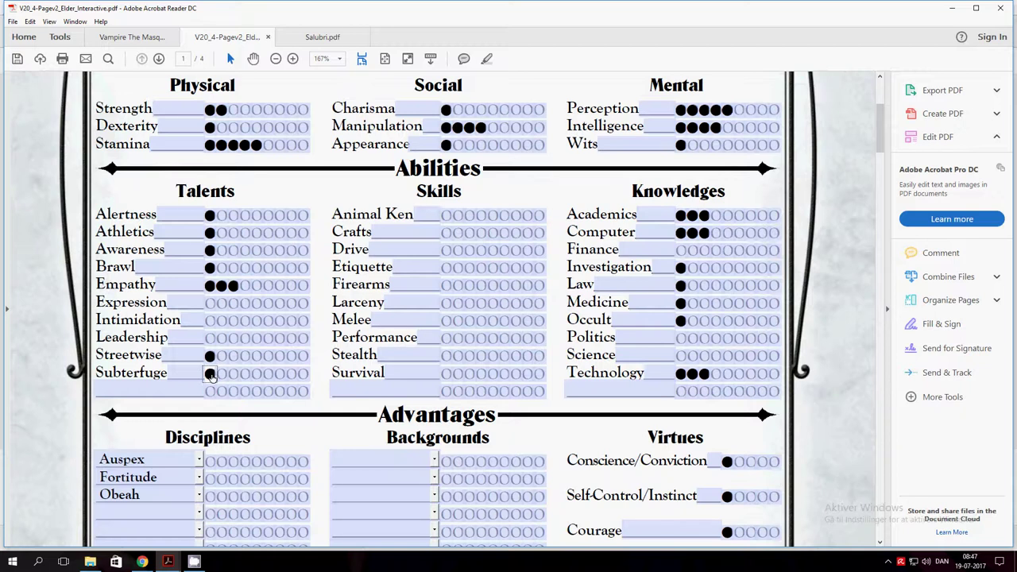
pyautogui.click(210, 339)
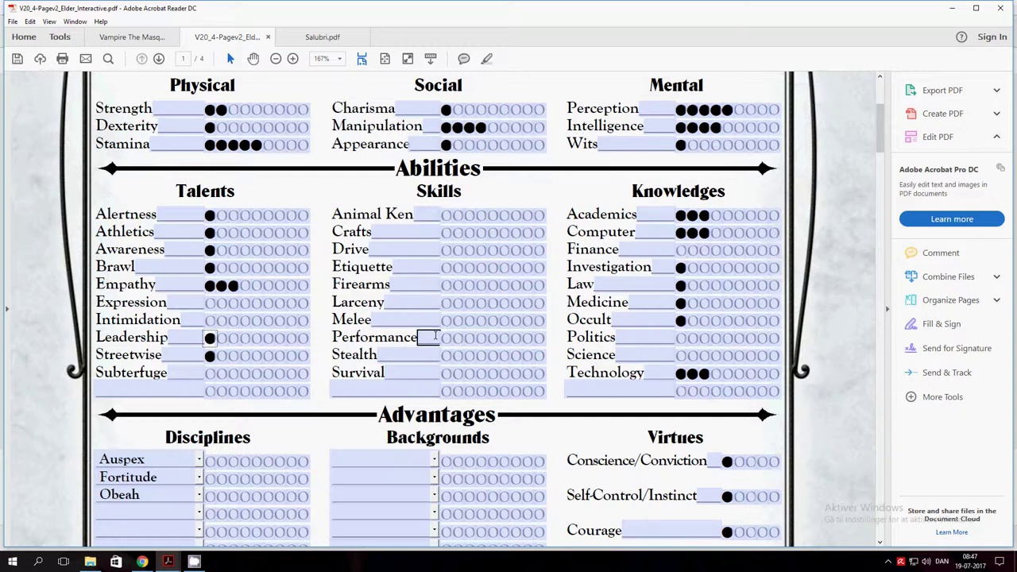
# Step: Rate Crafts 3, Etiquette 1 and Stealth 1 in the Skills column, then review the sheet
pyautogui.click(436, 301)
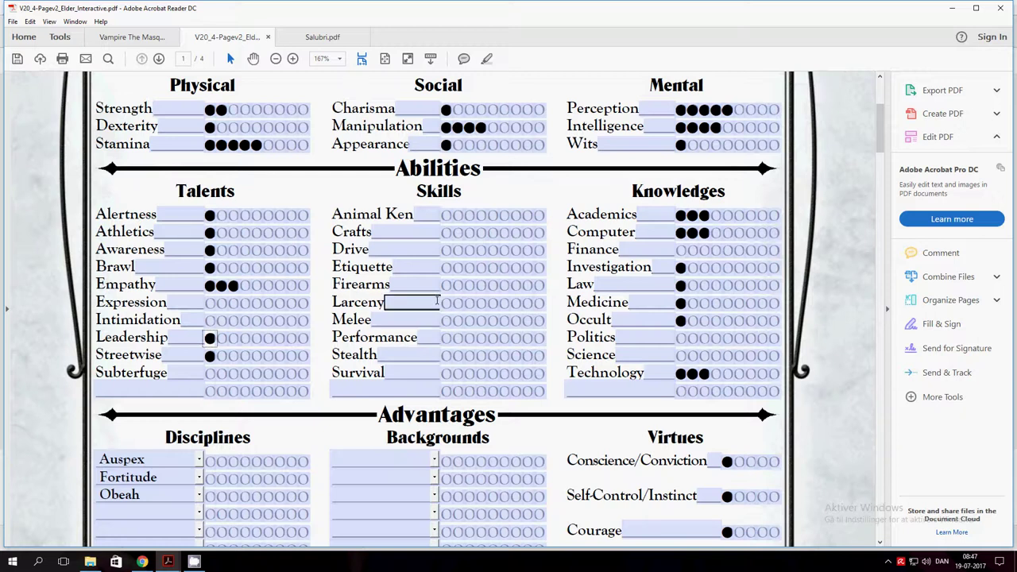
pyautogui.click(446, 232)
pyautogui.click(469, 233)
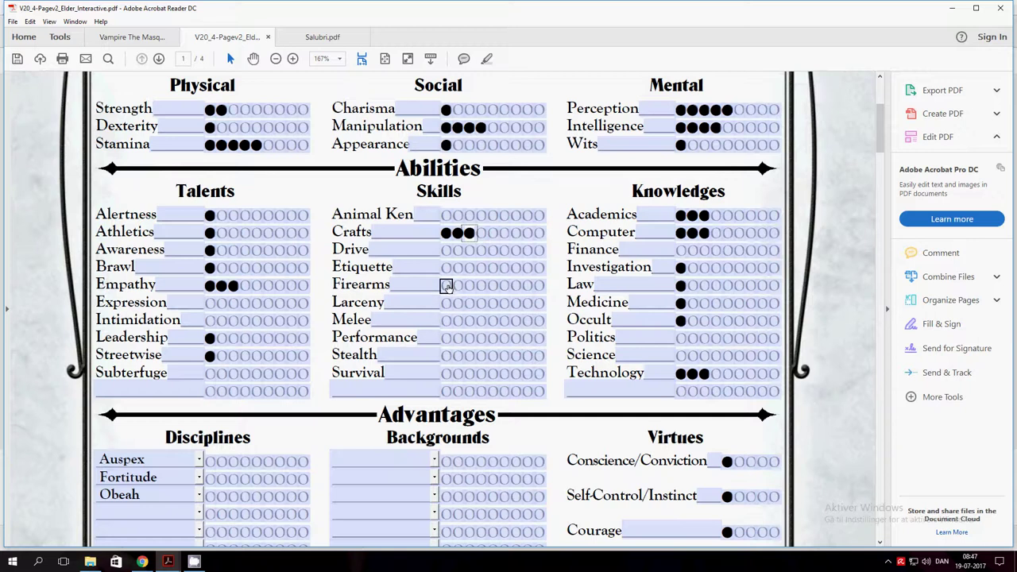
pyautogui.click(446, 268)
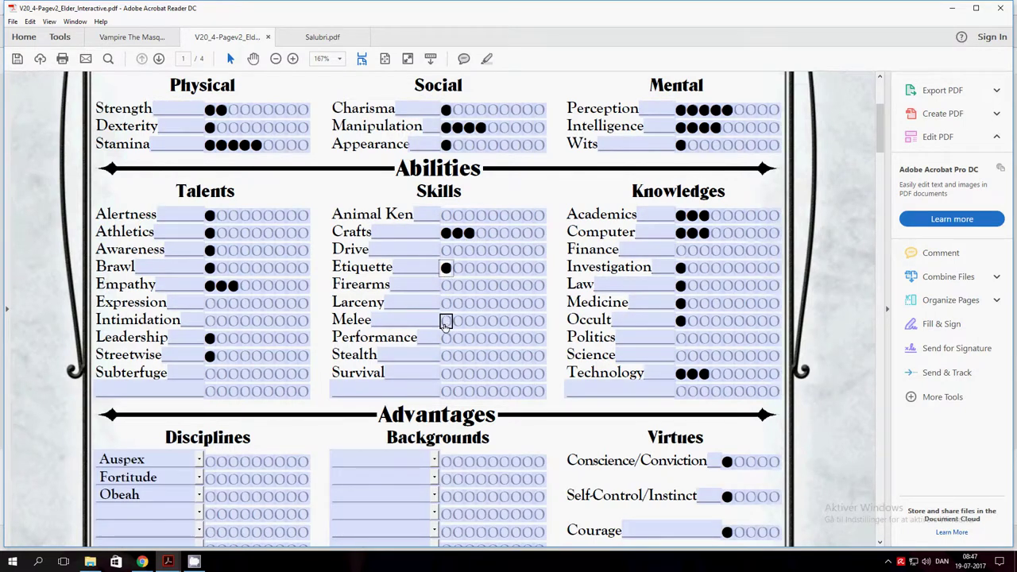
pyautogui.click(446, 357)
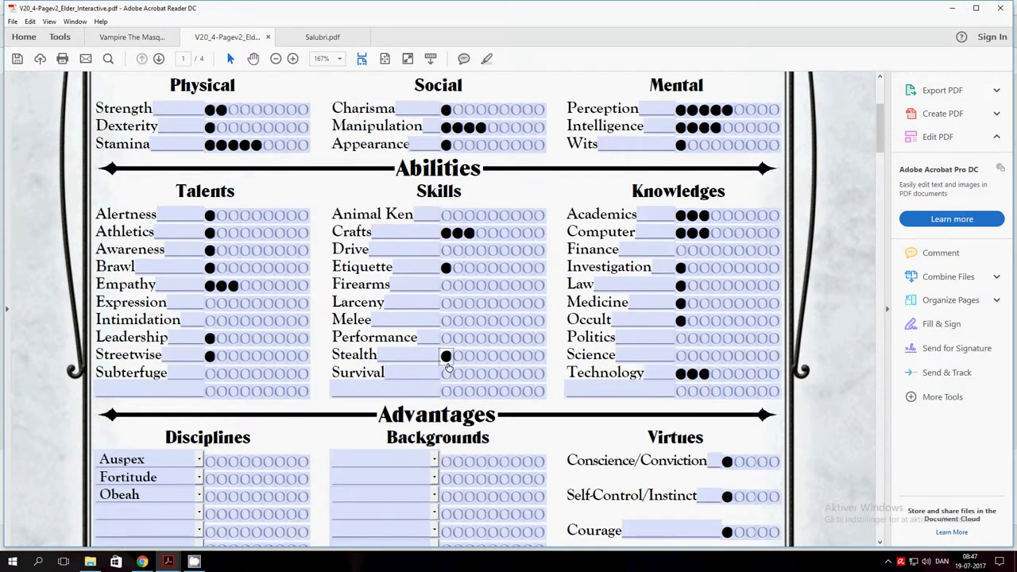
pyautogui.scroll(-3, 181, 281)
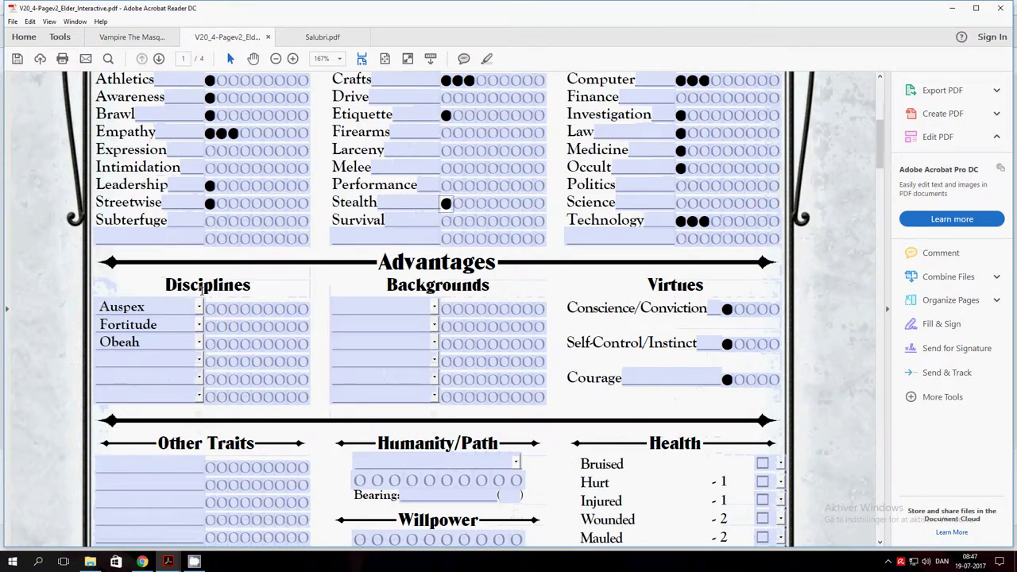
pyautogui.scroll(5, 276, 335)
pyautogui.scroll(-2, 276, 335)
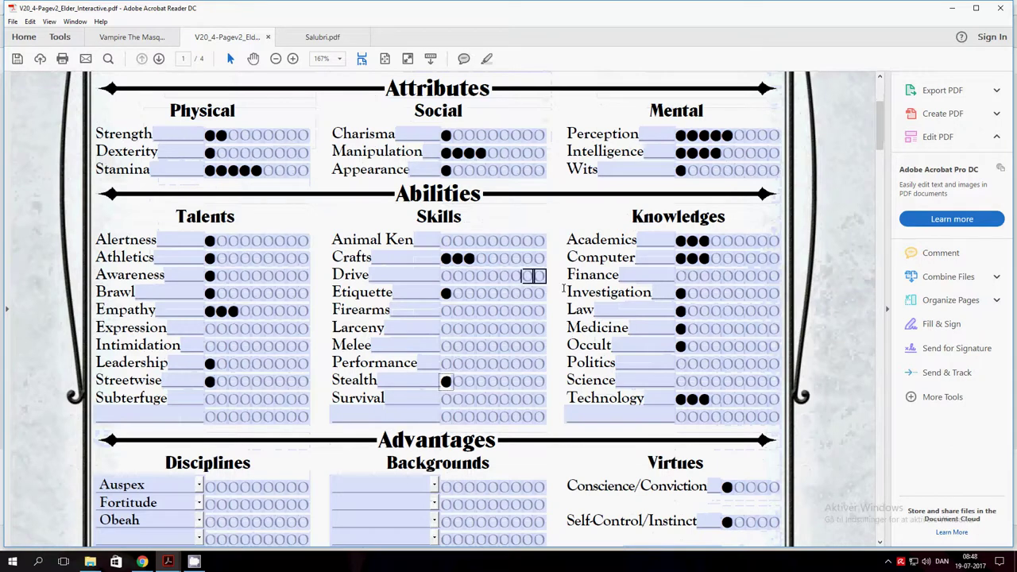
pyautogui.scroll(-3, 739, 379)
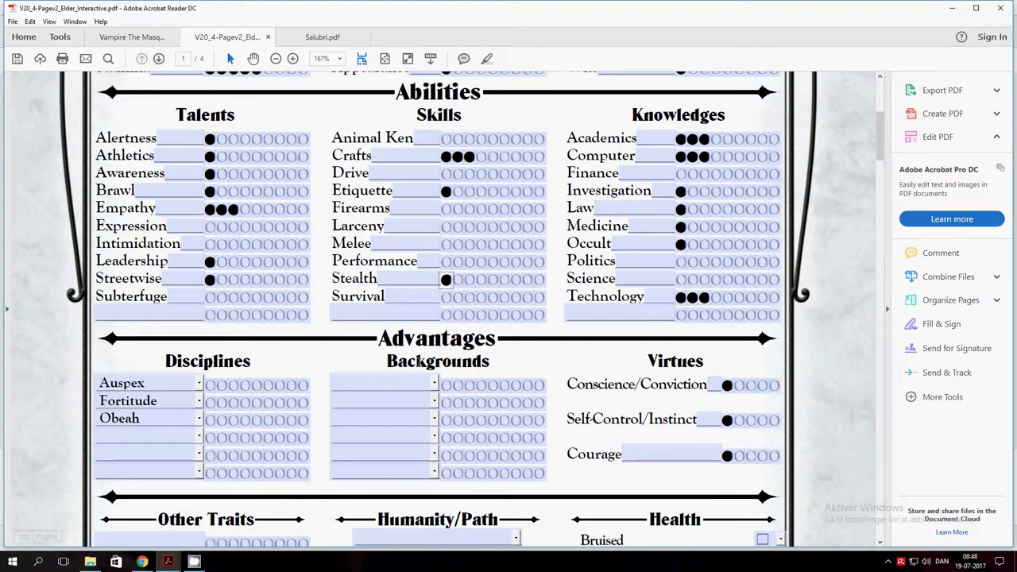
# Step: Select the Auspex, Fortitude and Obeah entries in the Disciplines list
pyautogui.scroll(-2, 485, 429)
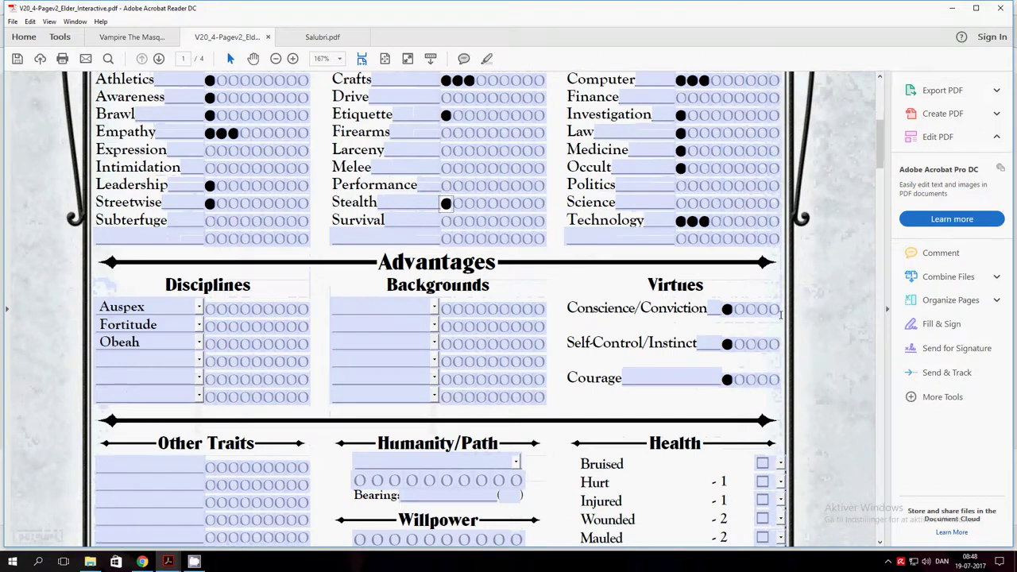
pyautogui.scroll(-3, 574, 452)
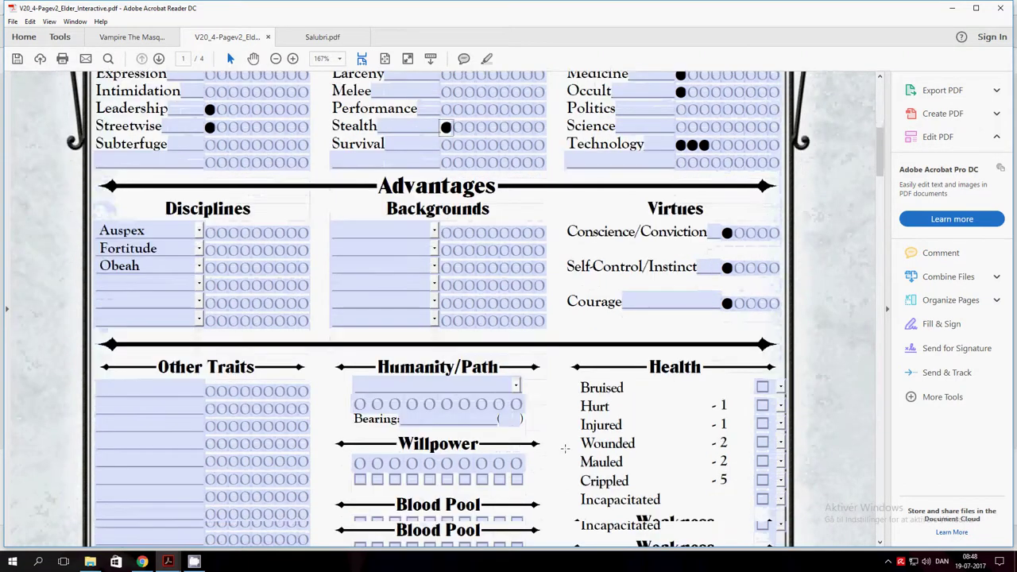
pyautogui.scroll(4, 310, 412)
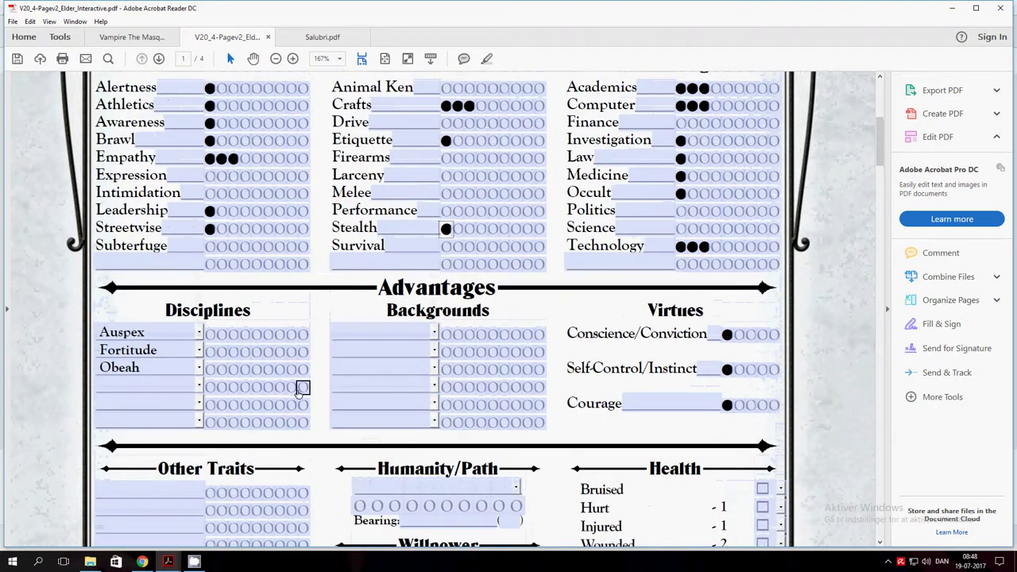
pyautogui.click(149, 333)
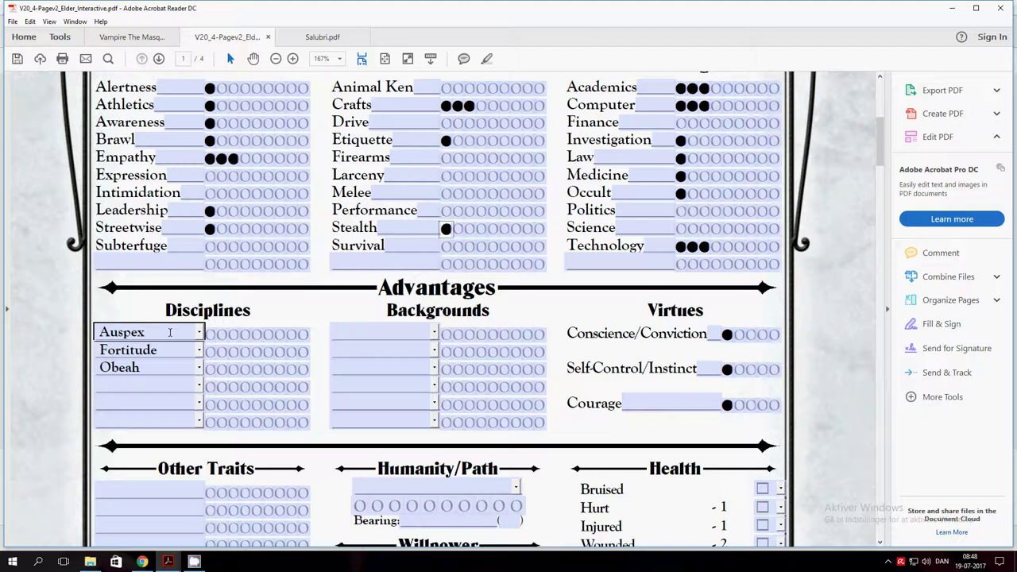
pyautogui.click(121, 350)
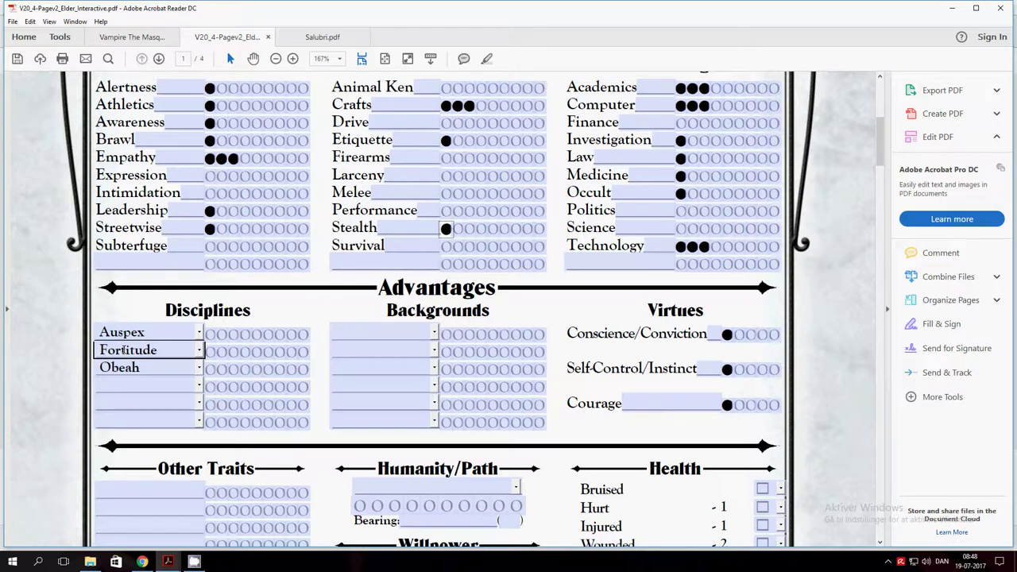
pyautogui.click(111, 367)
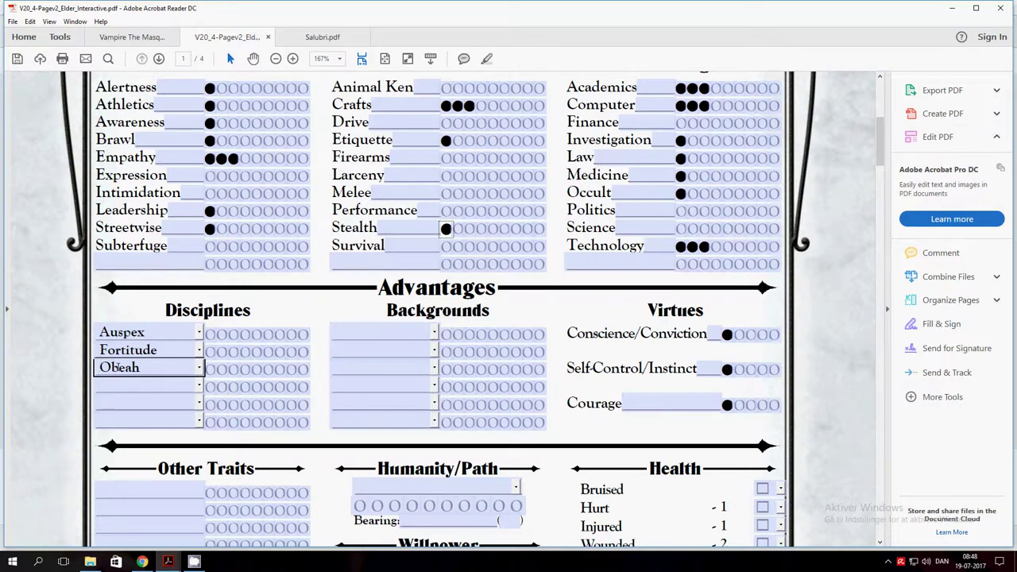
pyautogui.press('Tab')
# Step: Fill the Obeah row's rating dots up to three
pyautogui.click(189, 373)
pyautogui.click(208, 370)
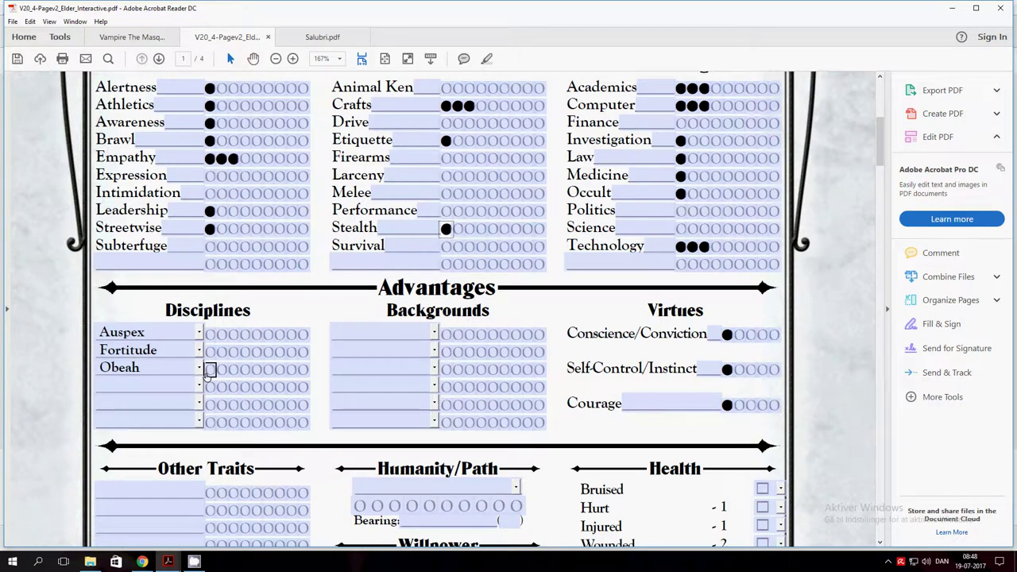
pyautogui.click(204, 377)
pyautogui.click(204, 373)
pyautogui.click(207, 372)
pyautogui.click(210, 370)
pyautogui.click(232, 370)
pyautogui.click(222, 369)
# Step: Set Etiquette to one dot in the Skills column
pyautogui.scroll(3, 245, 373)
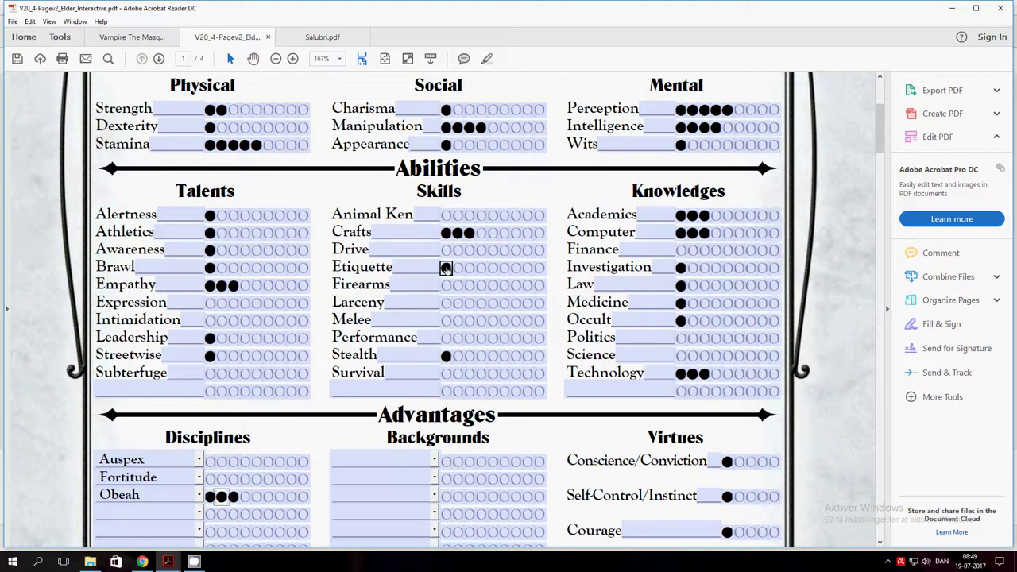
pyautogui.click(446, 267)
pyautogui.scroll(-4, 433, 316)
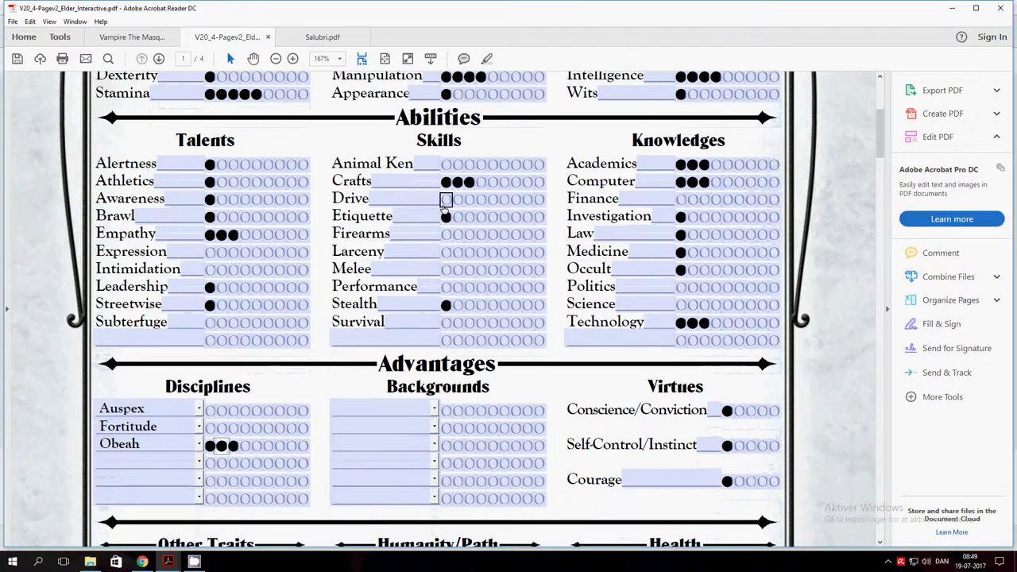
pyautogui.scroll(-3, 433, 316)
pyautogui.scroll(2, 433, 302)
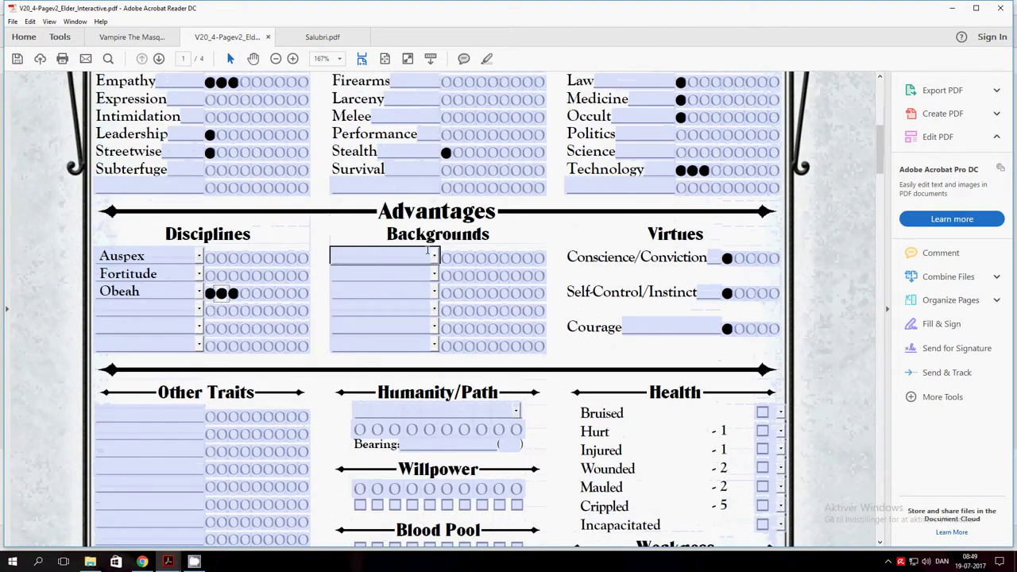
# Step: Choose Generation from the first Backgrounds dropdown and fill all five of its dots
pyautogui.click(433, 259)
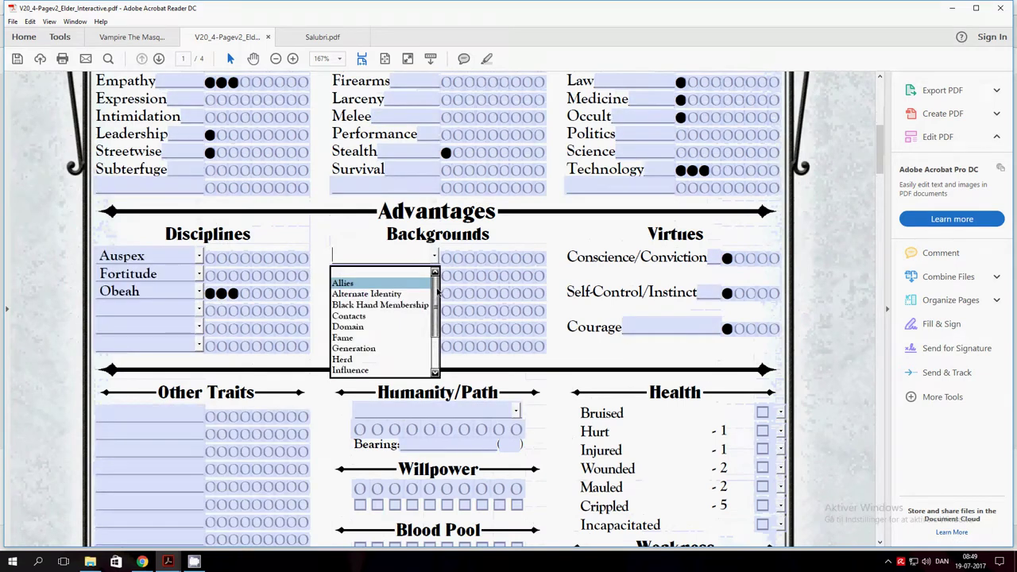
pyautogui.scroll(-1, 437, 295)
pyautogui.scroll(-3, 437, 296)
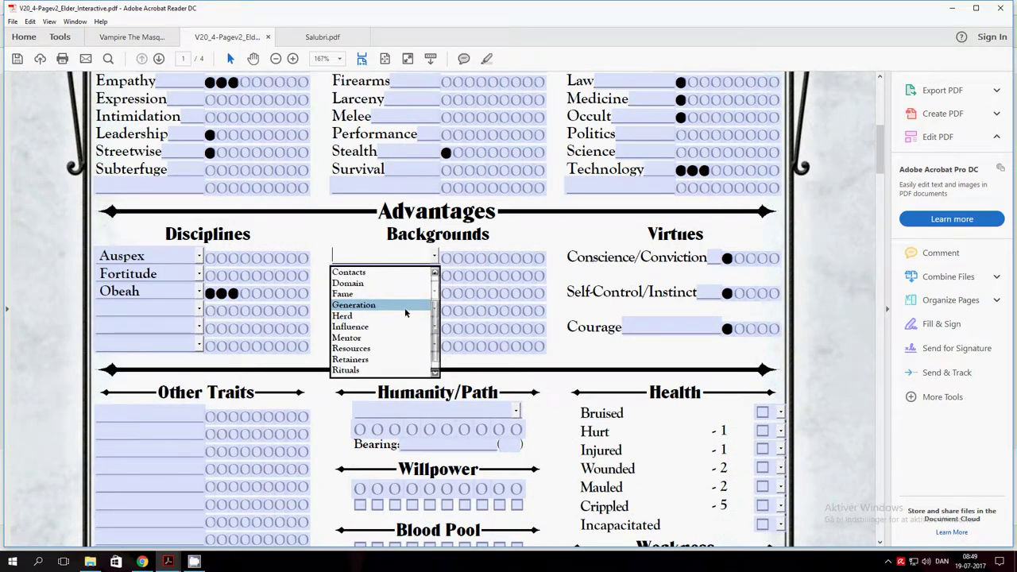
pyautogui.click(409, 306)
pyautogui.click(446, 259)
pyautogui.click(456, 258)
pyautogui.click(468, 258)
pyautogui.click(481, 258)
pyautogui.click(493, 258)
pyautogui.click(492, 258)
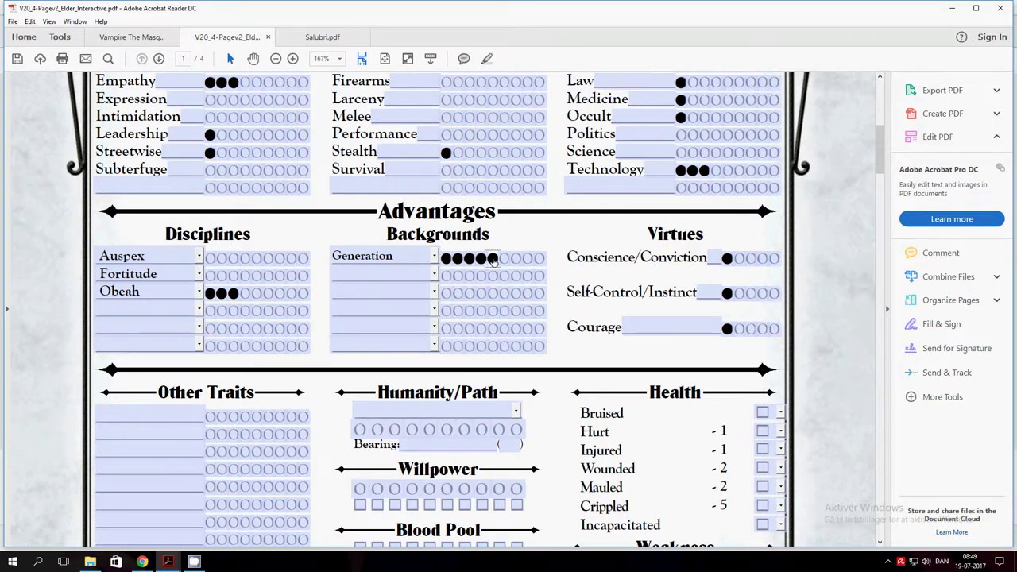
# Step: Change the header Generation dropdown from 13th to 8th
pyautogui.scroll(3, 549, 296)
pyautogui.scroll(4, 549, 296)
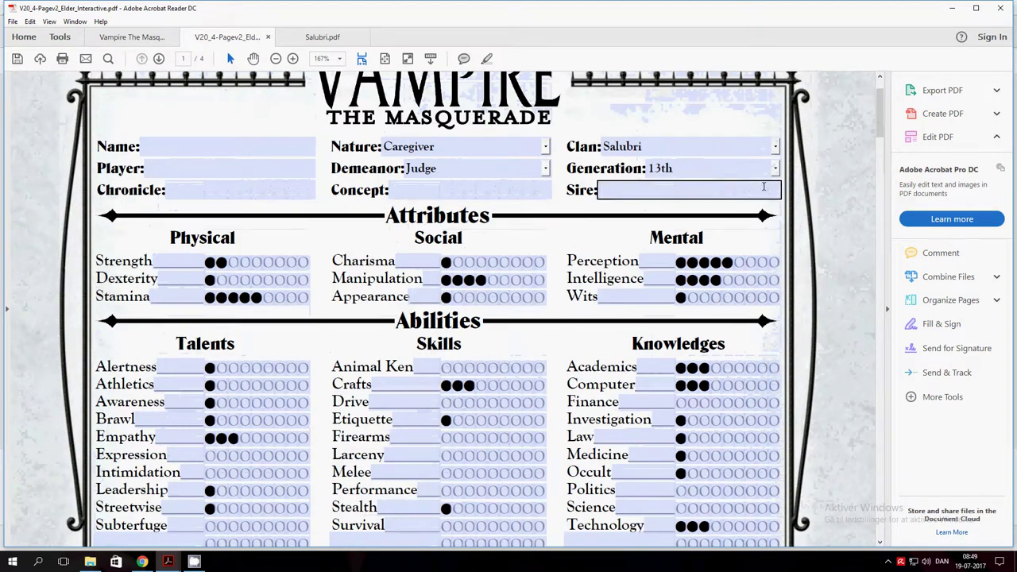
pyautogui.click(775, 170)
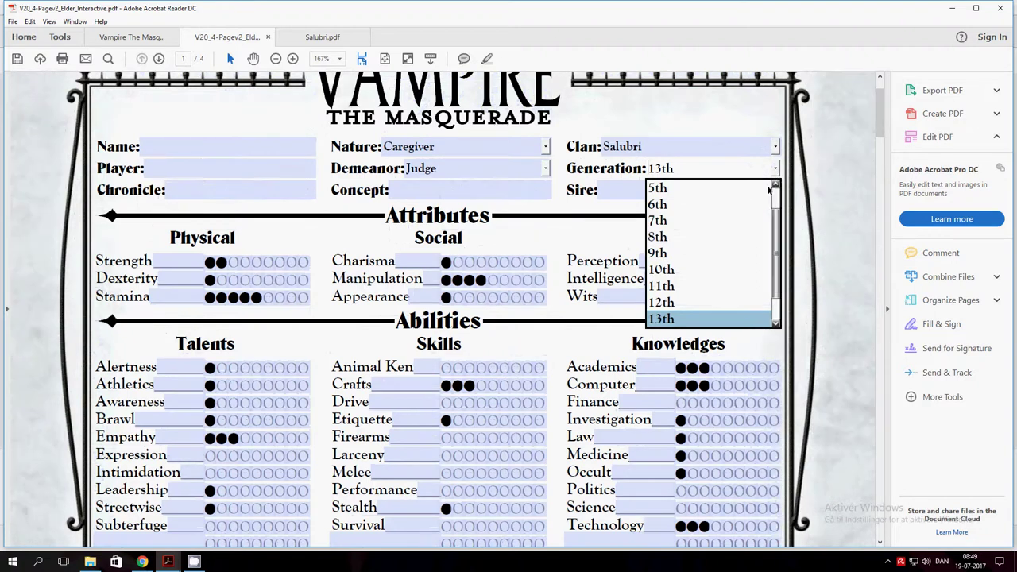
pyautogui.click(721, 239)
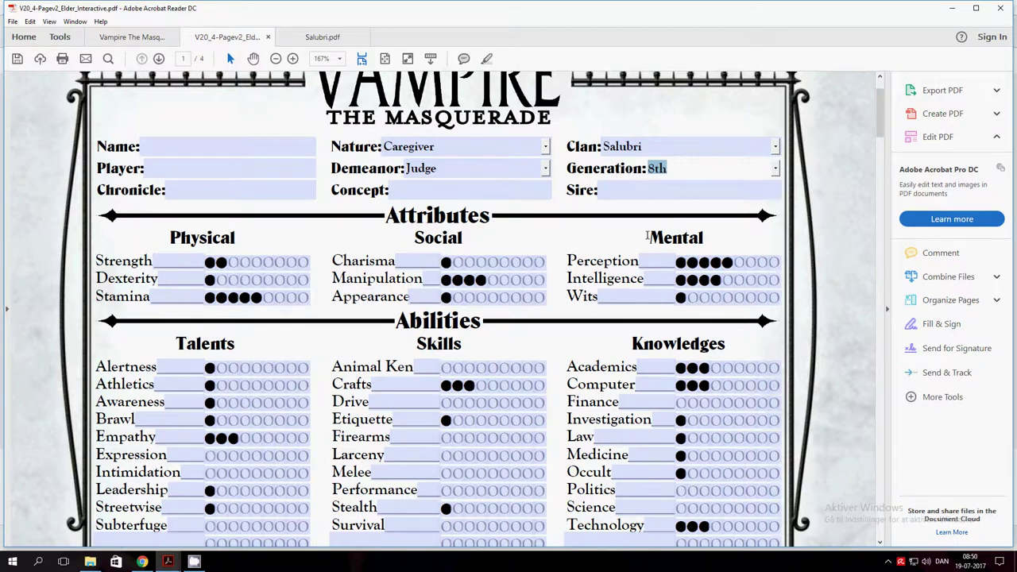
pyautogui.scroll(-10, 629, 254)
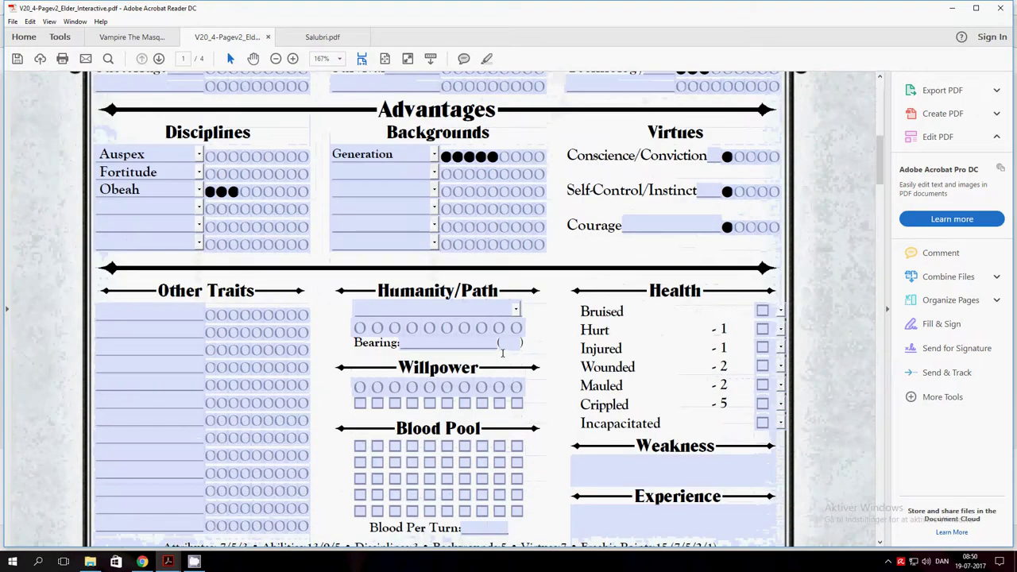
# Step: Fill five second-row Blood Pool boxes
pyautogui.scroll(2, 587, 272)
pyautogui.scroll(-3, 387, 248)
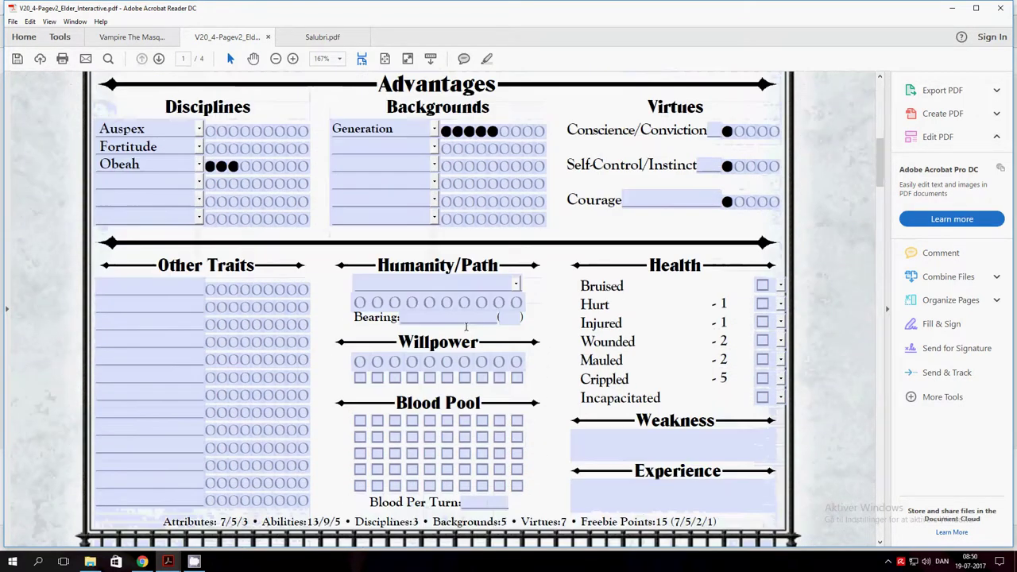
pyautogui.click(429, 437)
pyautogui.click(411, 436)
pyautogui.click(395, 437)
pyautogui.click(378, 437)
pyautogui.click(360, 437)
# Step: Fill the ten top-row Blood Pool boxes for 15 total, and set Blood Per Turn to 3
pyautogui.click(359, 420)
pyautogui.click(377, 420)
pyautogui.click(395, 420)
pyautogui.click(411, 421)
pyautogui.click(429, 420)
pyautogui.click(446, 420)
pyautogui.click(463, 421)
pyautogui.click(482, 420)
pyautogui.click(516, 421)
pyautogui.click(486, 500)
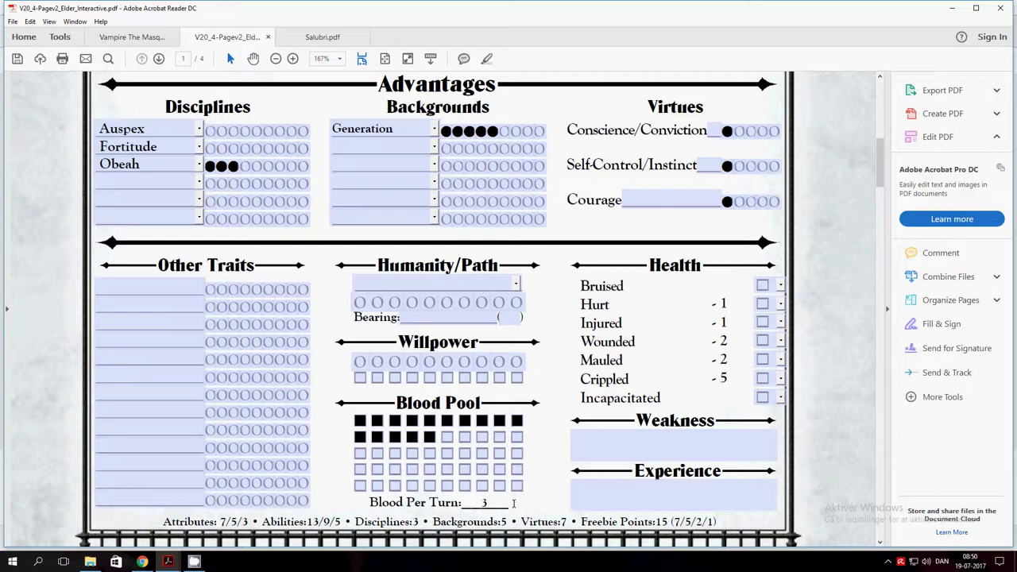
pyautogui.scroll(3, 513, 502)
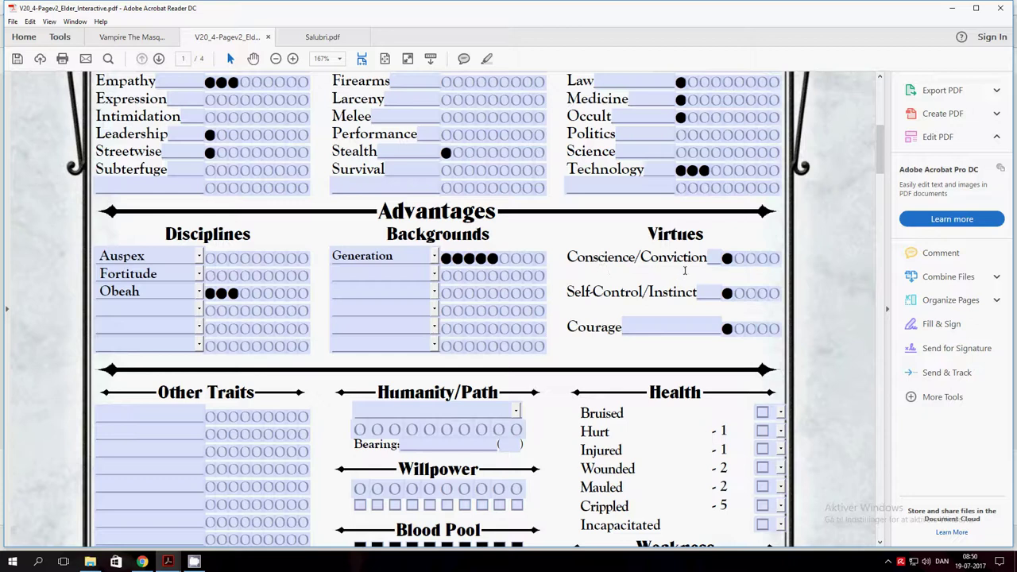
pyautogui.click(727, 259)
# Step: Raise Courage to five dots and Self-Control/Instinct to four dots
pyautogui.click(739, 329)
pyautogui.click(750, 329)
pyautogui.click(763, 328)
pyautogui.click(773, 329)
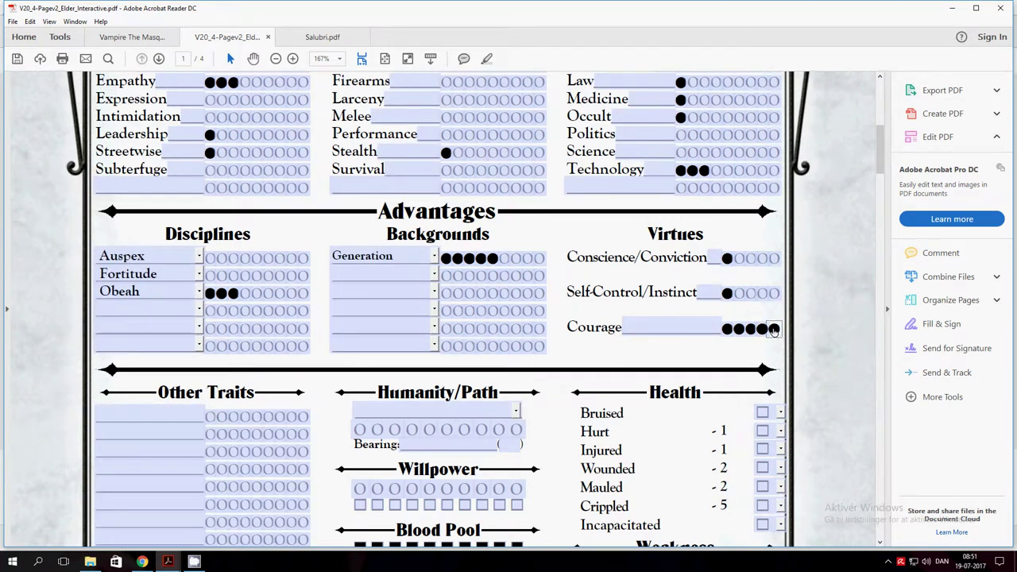
pyautogui.click(739, 293)
pyautogui.click(749, 293)
pyautogui.click(761, 293)
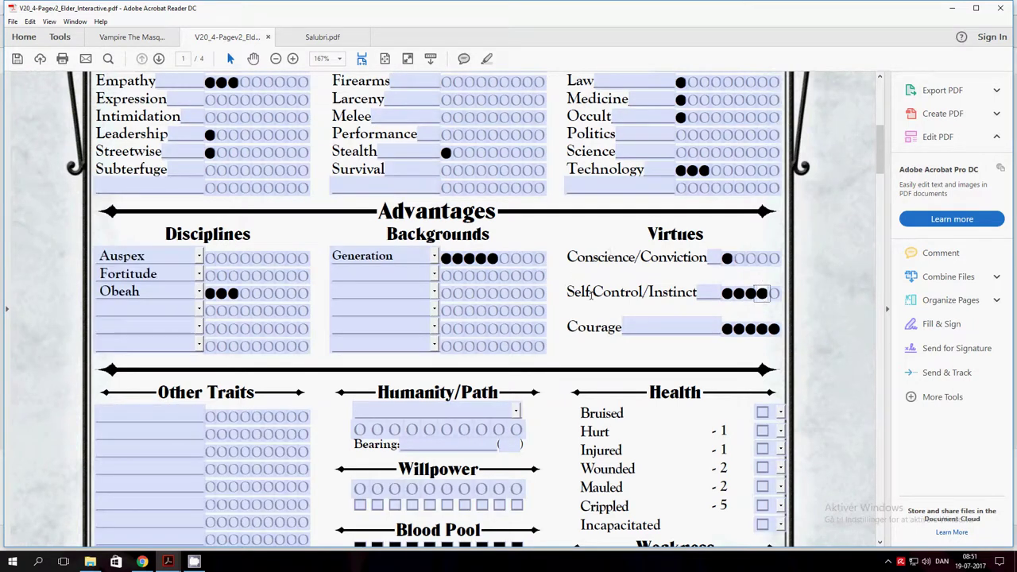
# Step: Fill Humanity/Path up to five dots
pyautogui.click(359, 429)
pyautogui.click(377, 429)
pyautogui.click(394, 428)
pyautogui.click(412, 429)
pyautogui.click(429, 429)
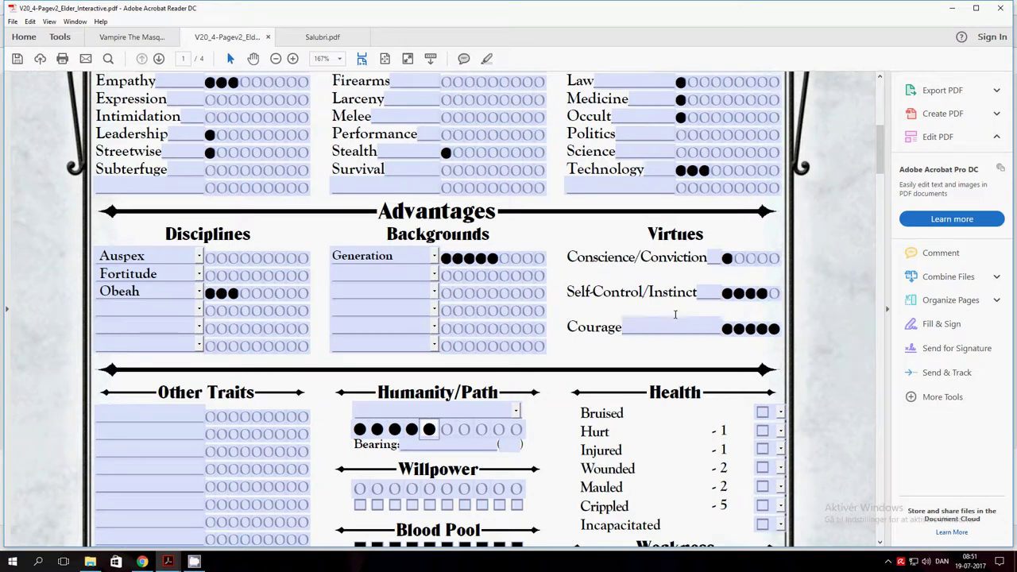
# Step: Fill the first five permanent Willpower dots to match Courage
pyautogui.scroll(-2, 508, 389)
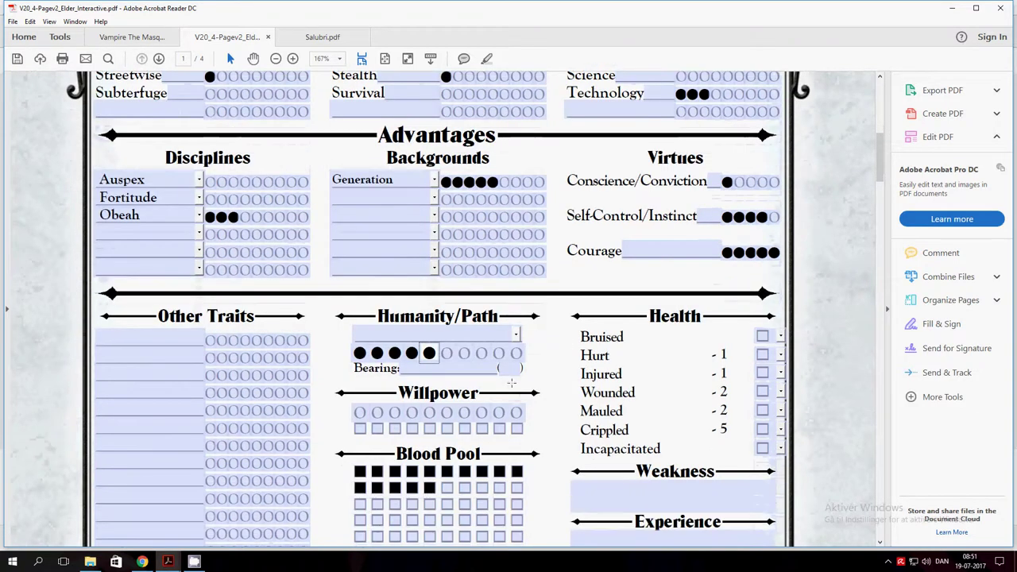
pyautogui.click(360, 412)
pyautogui.click(378, 412)
pyautogui.click(395, 412)
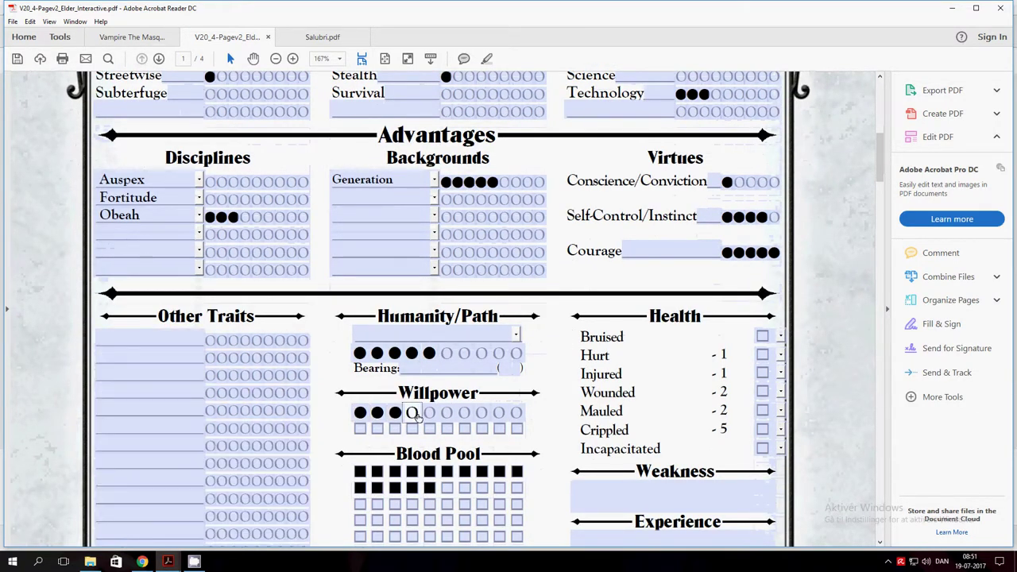
pyautogui.click(428, 413)
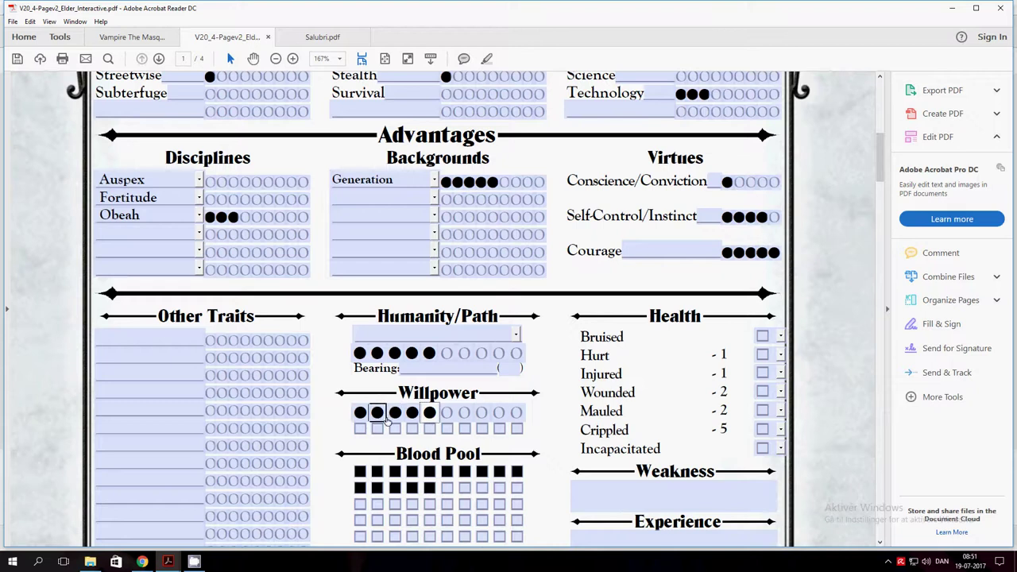
pyautogui.scroll(5, 429, 419)
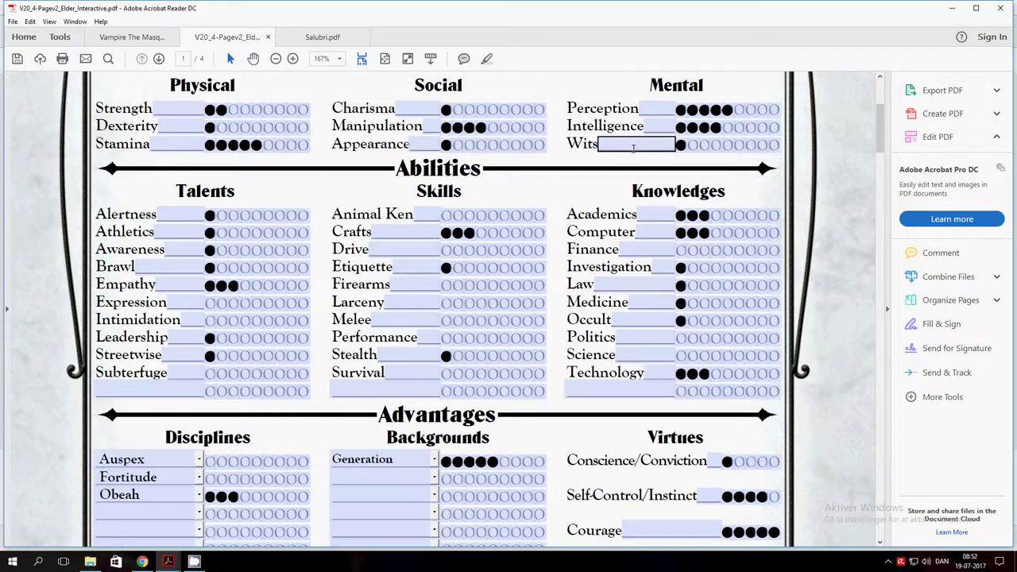
pyautogui.scroll(-5, 477, 270)
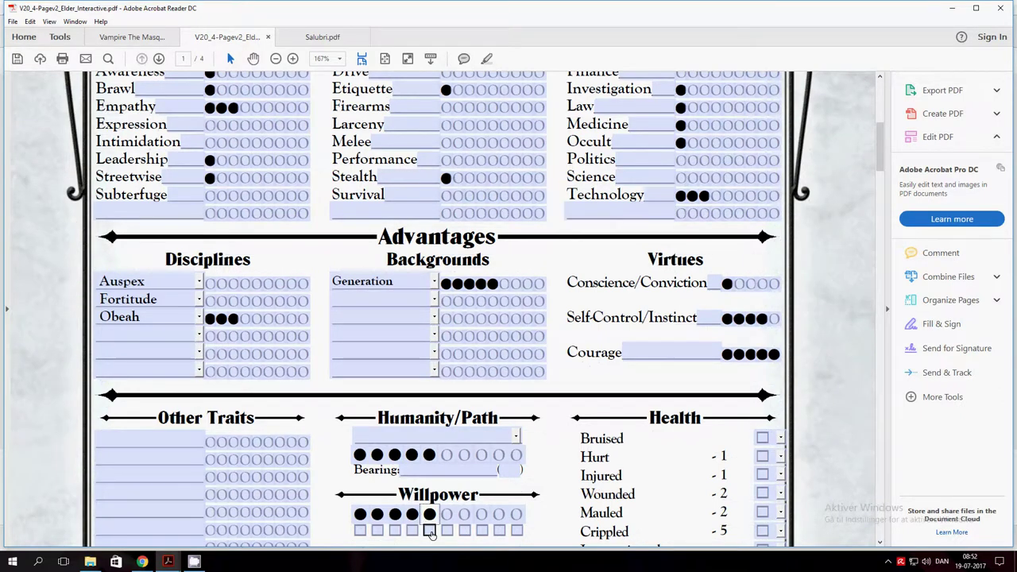
pyautogui.scroll(5, 429, 534)
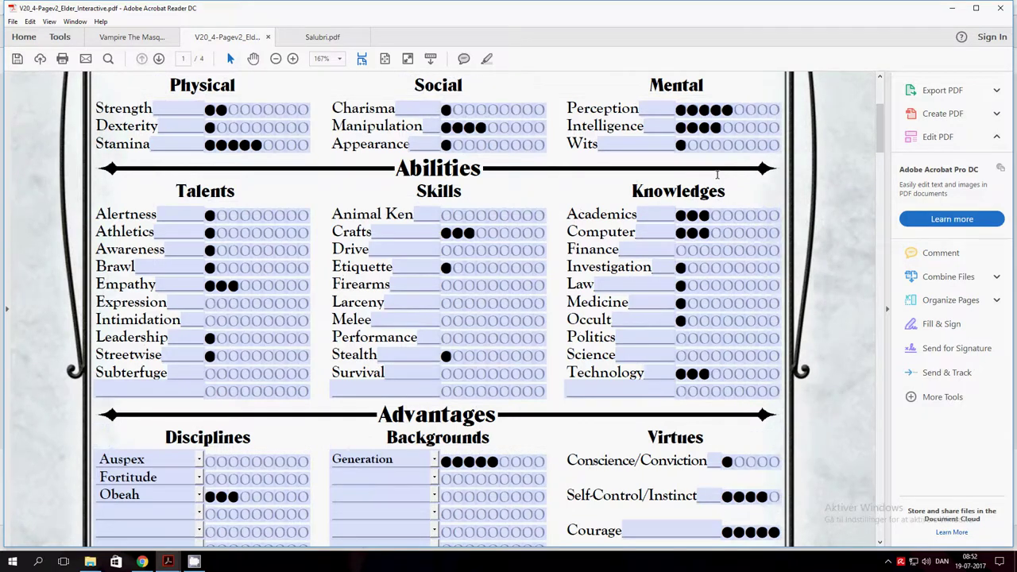
pyautogui.scroll(-3, 562, 296)
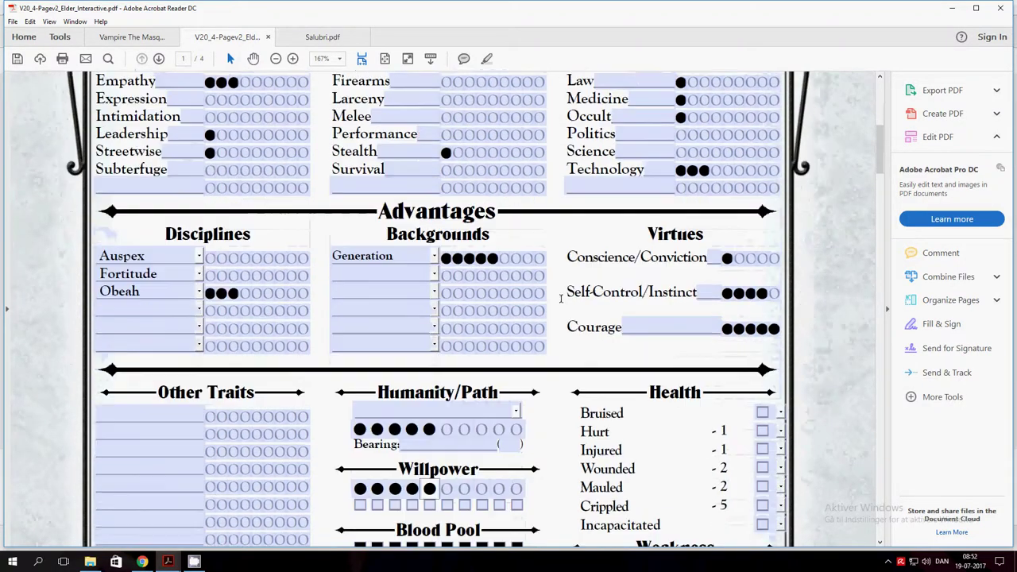
# Step: Scroll through the sheet down to page 2's Merits & Flaws table
pyautogui.scroll(-7, 561, 298)
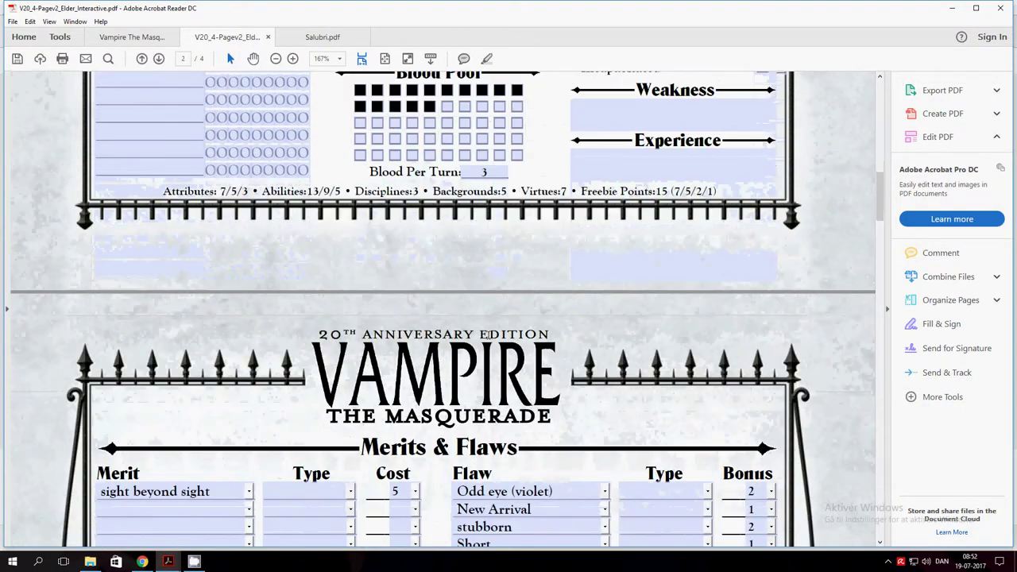
pyautogui.scroll(-2, 485, 335)
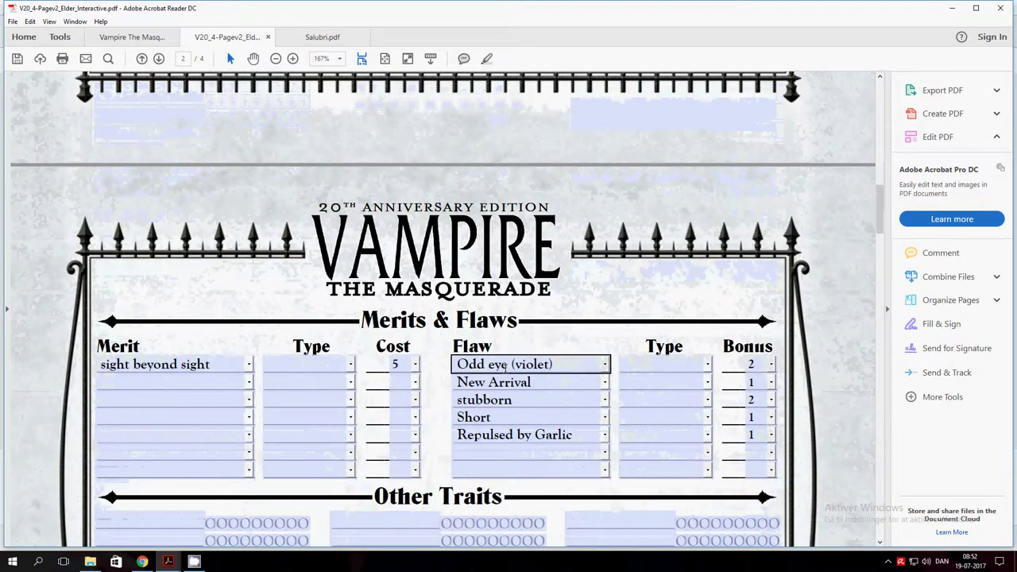
pyautogui.scroll(-1, 508, 372)
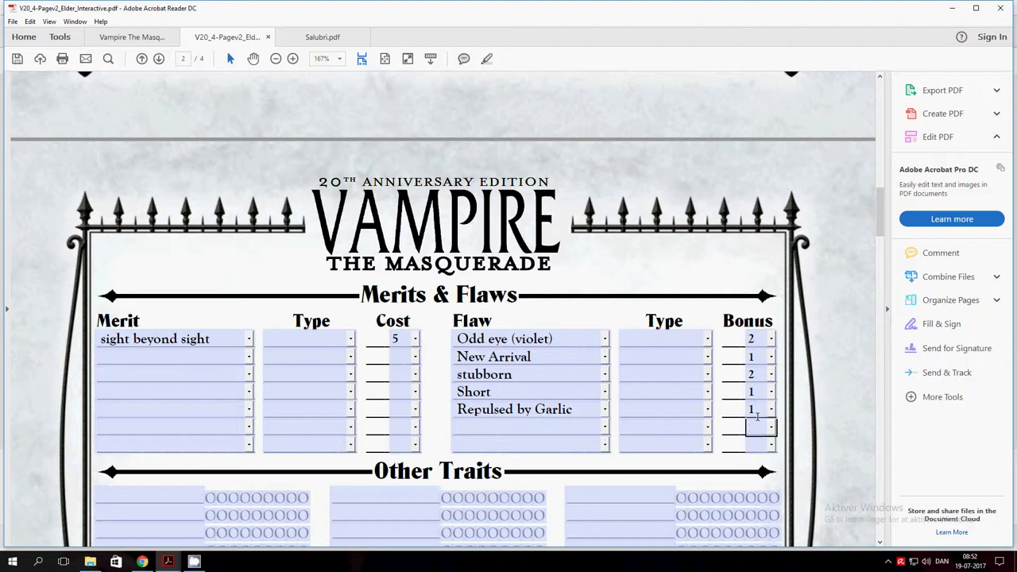
pyautogui.scroll(9, 746, 401)
pyautogui.scroll(8, 719, 401)
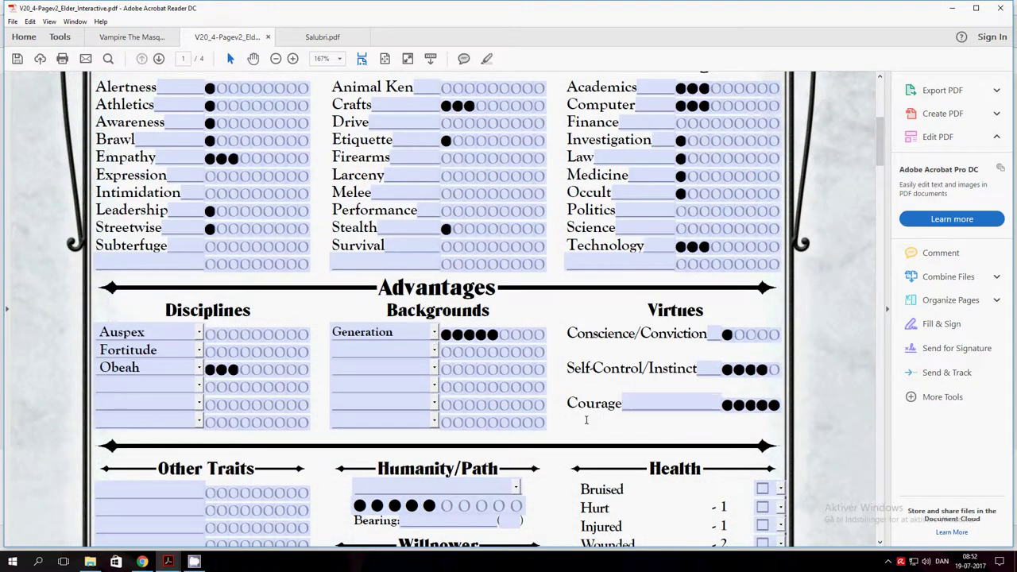
pyautogui.scroll(3, 543, 431)
pyautogui.scroll(-1, 535, 434)
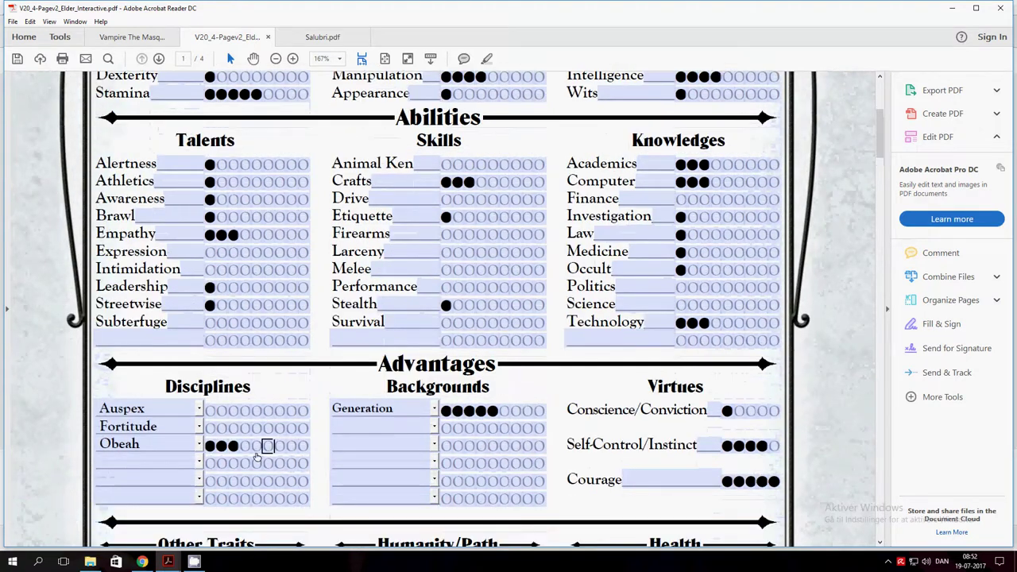
pyautogui.click(103, 427)
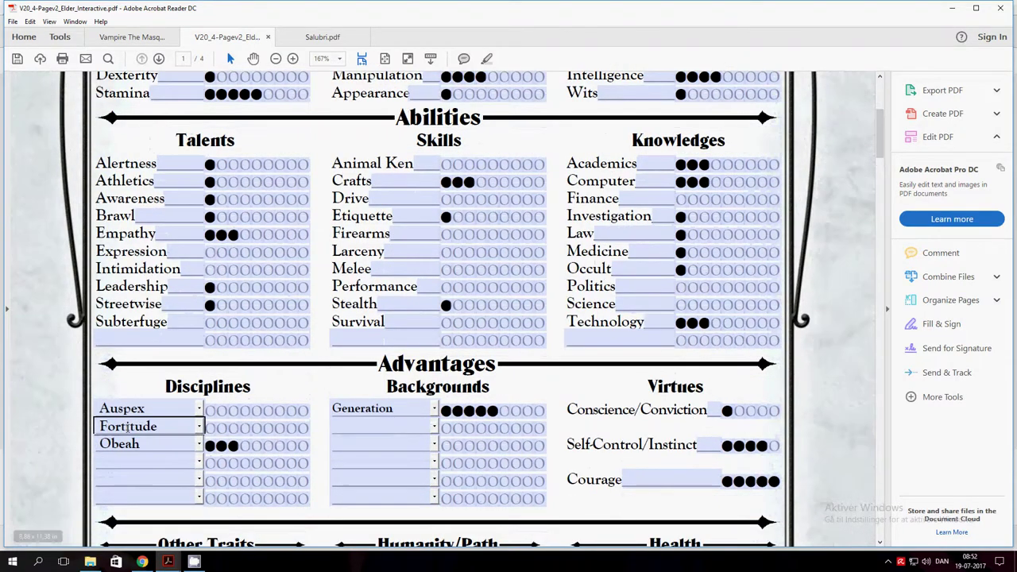
pyautogui.scroll(1, 349, 444)
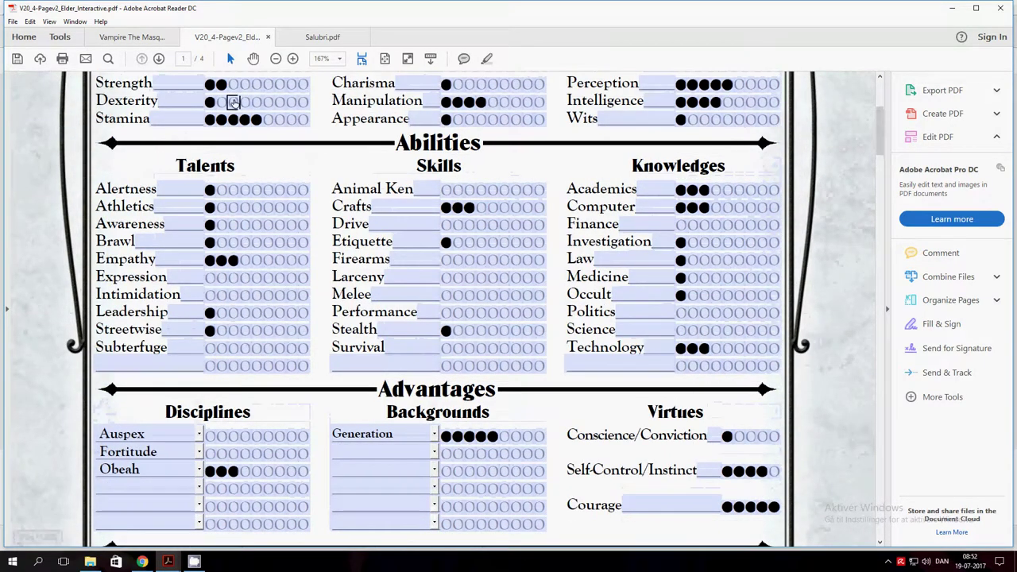
pyautogui.scroll(-5, 619, 395)
pyautogui.scroll(-10, 619, 395)
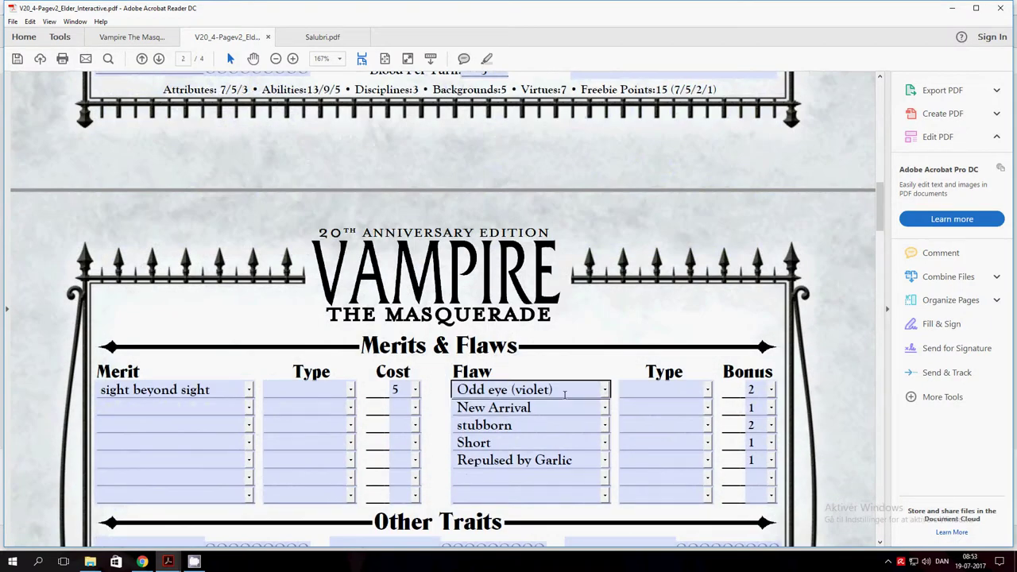
pyautogui.scroll(-2, 527, 389)
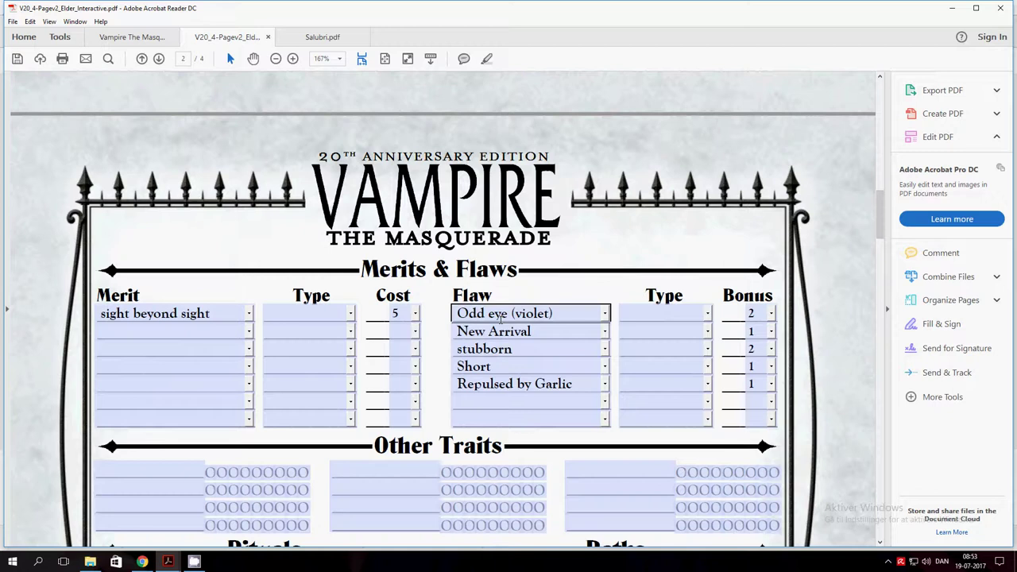
pyautogui.scroll(8, 365, 335)
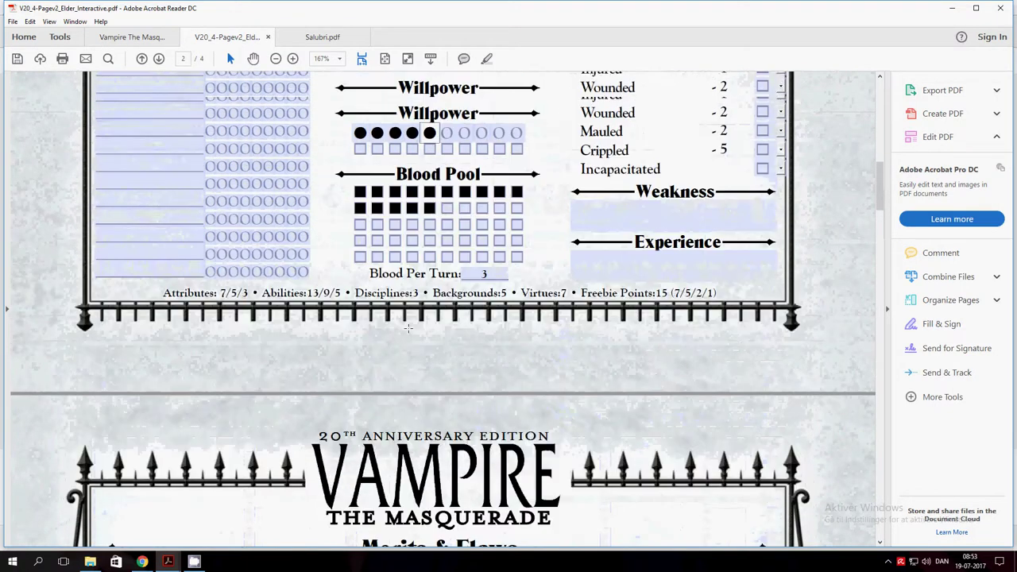
pyautogui.scroll(8, 366, 335)
# Step: Check the Obeah discipline entry and step through the stubborn flaw's Bonus field
pyautogui.click(144, 244)
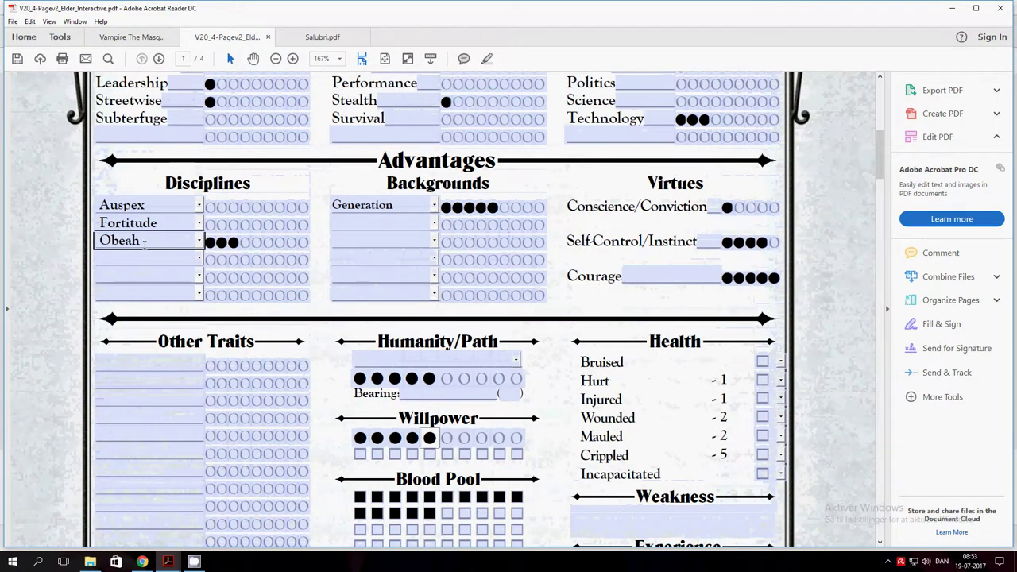
pyautogui.scroll(-8, 514, 412)
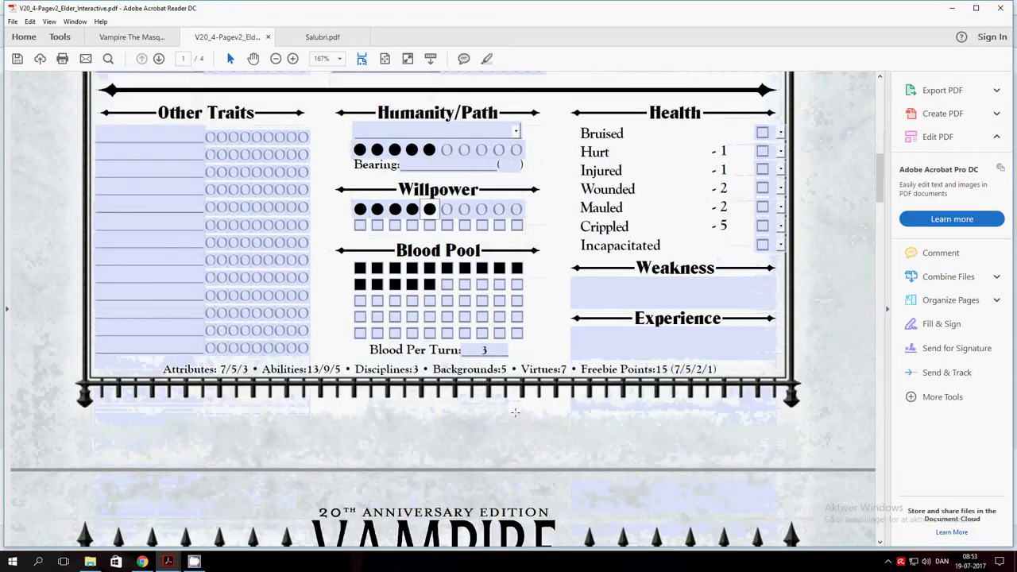
pyautogui.scroll(-4, 514, 412)
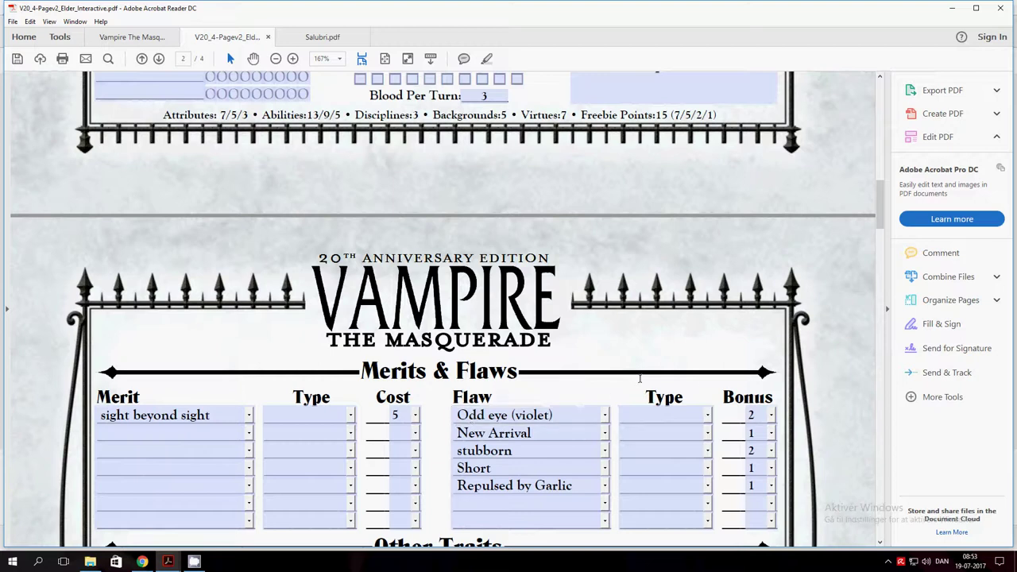
pyautogui.scroll(-1, 674, 444)
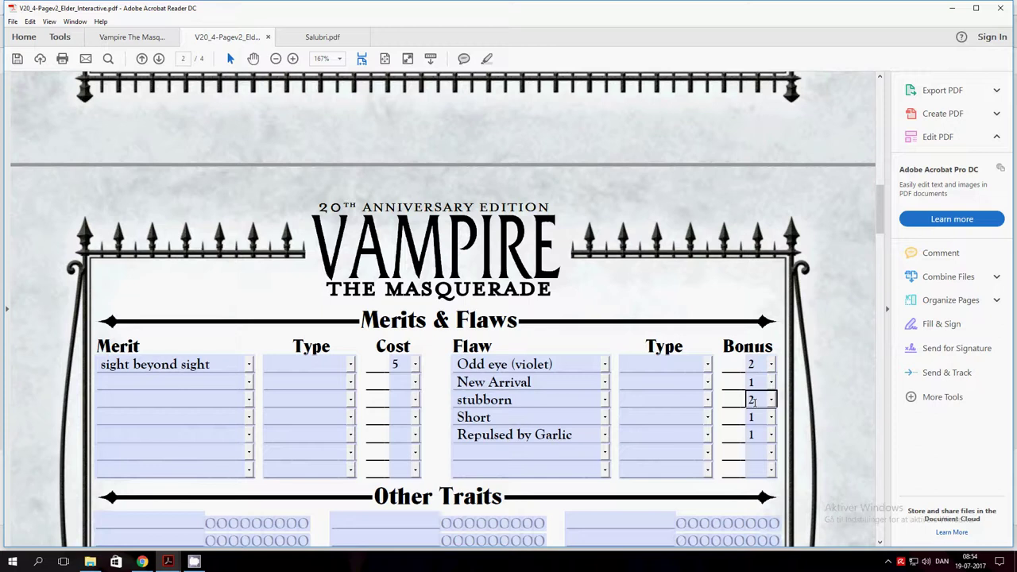
pyautogui.hotkey('shift', 'Tab')
pyautogui.press('Tab')
# Step: Review the Short and Repulsed by Garlic flaw entries
pyautogui.click(583, 433)
pyautogui.click(510, 419)
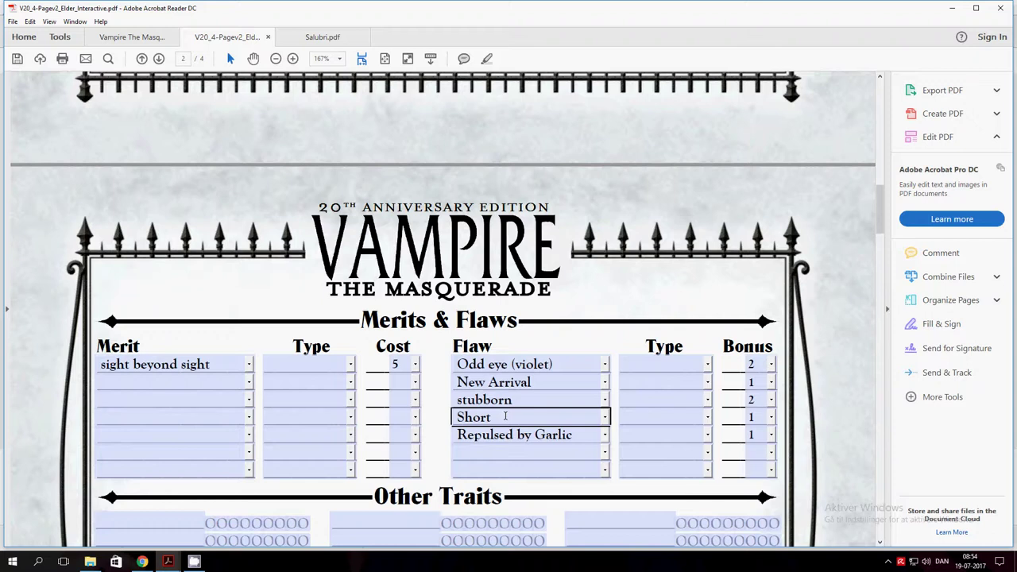
pyautogui.click(490, 435)
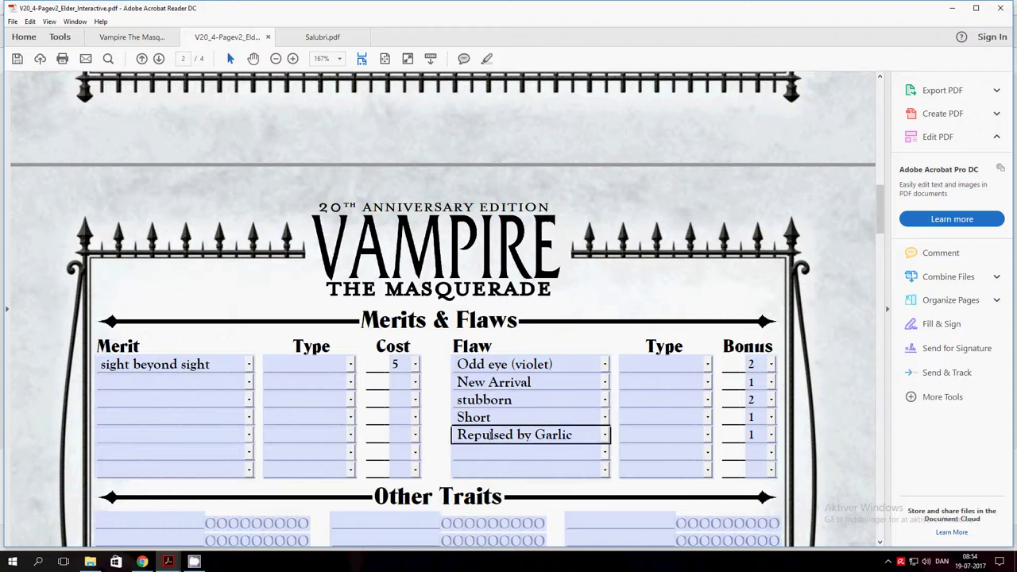
pyautogui.click(493, 443)
pyautogui.click(492, 440)
pyautogui.click(445, 450)
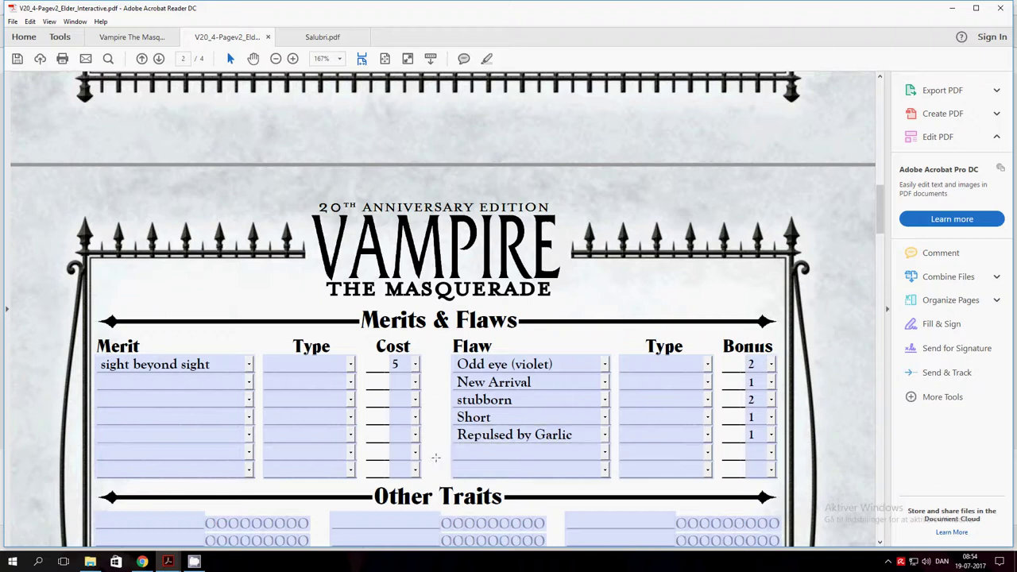
pyautogui.click(461, 451)
pyautogui.click(245, 386)
pyautogui.click(135, 360)
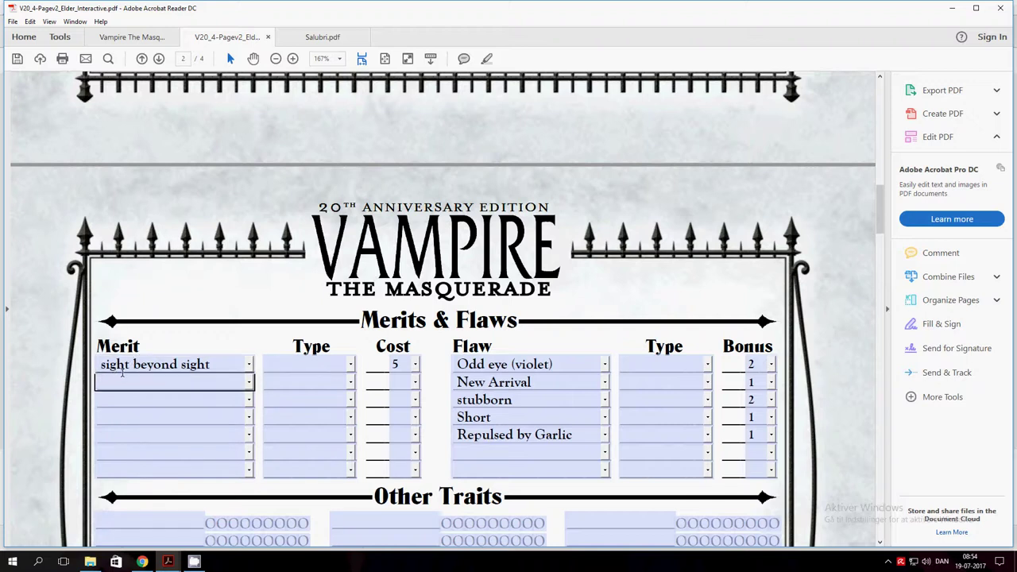
pyautogui.click(750, 451)
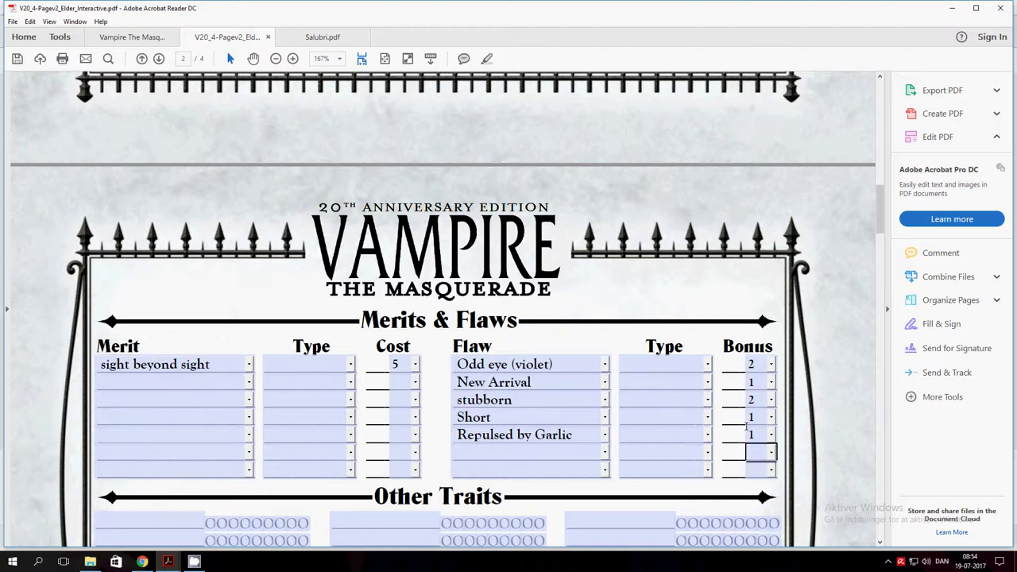
pyautogui.click(395, 364)
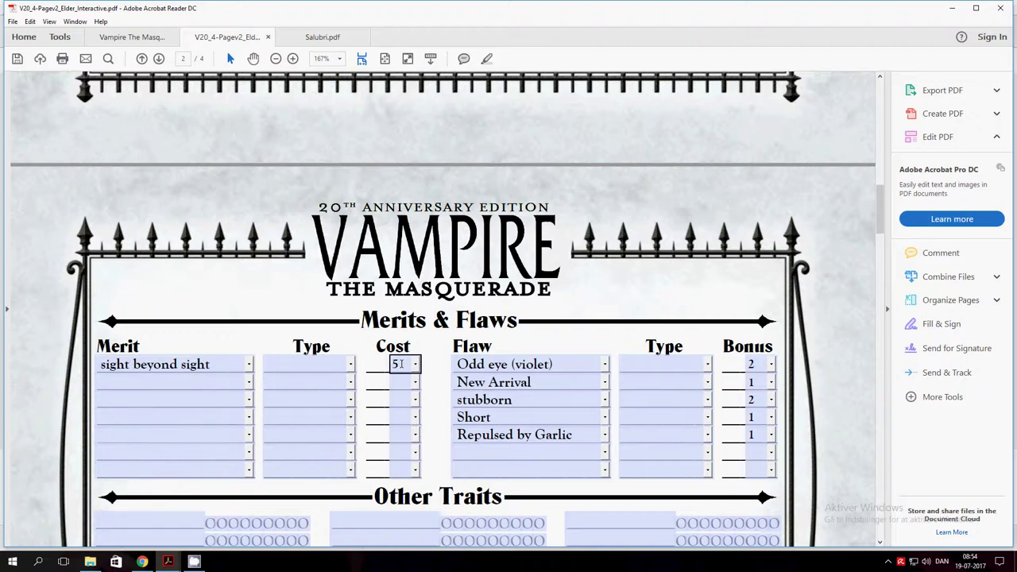
pyautogui.press('Return')
pyautogui.click(129, 362)
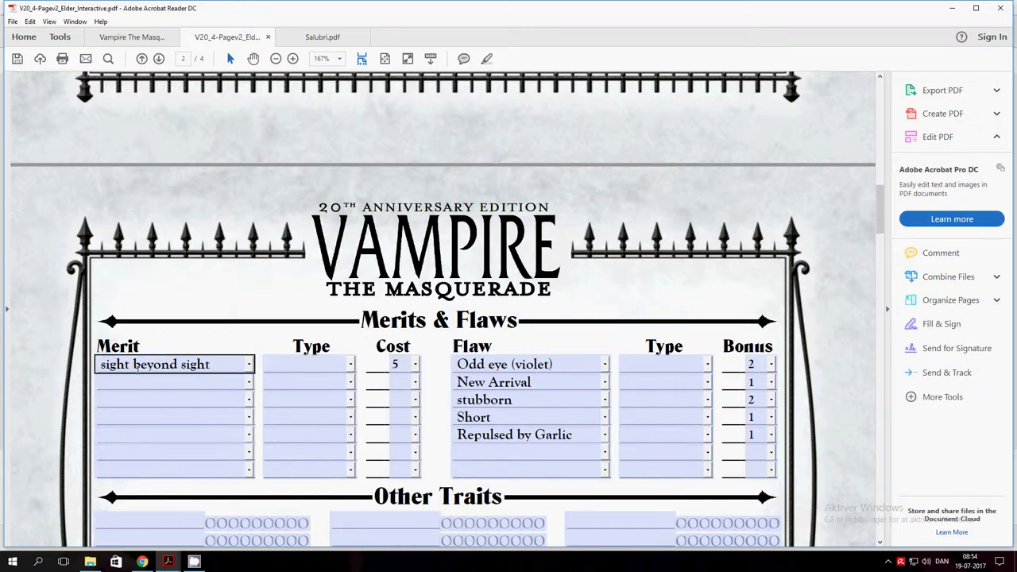
pyautogui.click(138, 374)
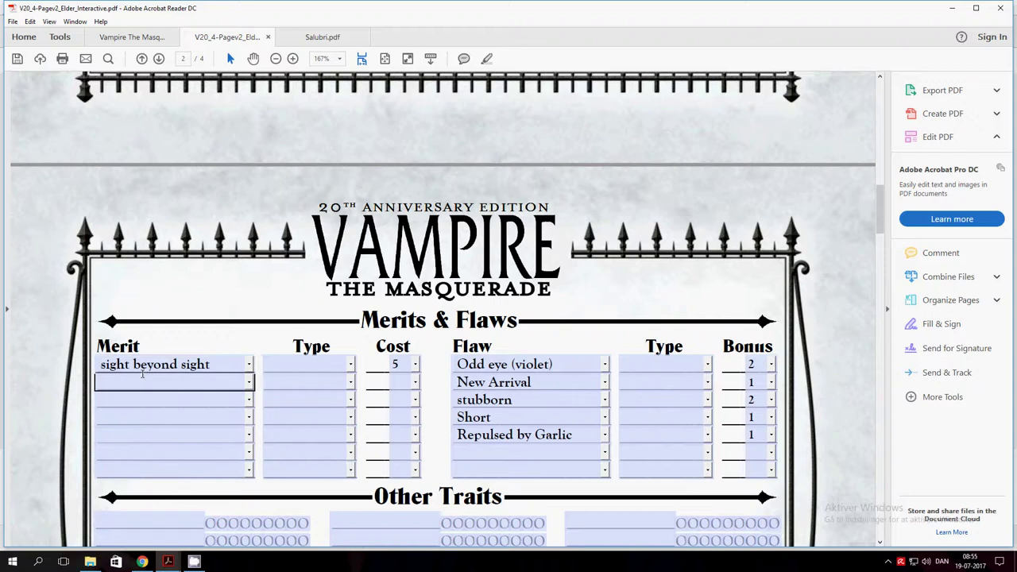
pyautogui.click(143, 367)
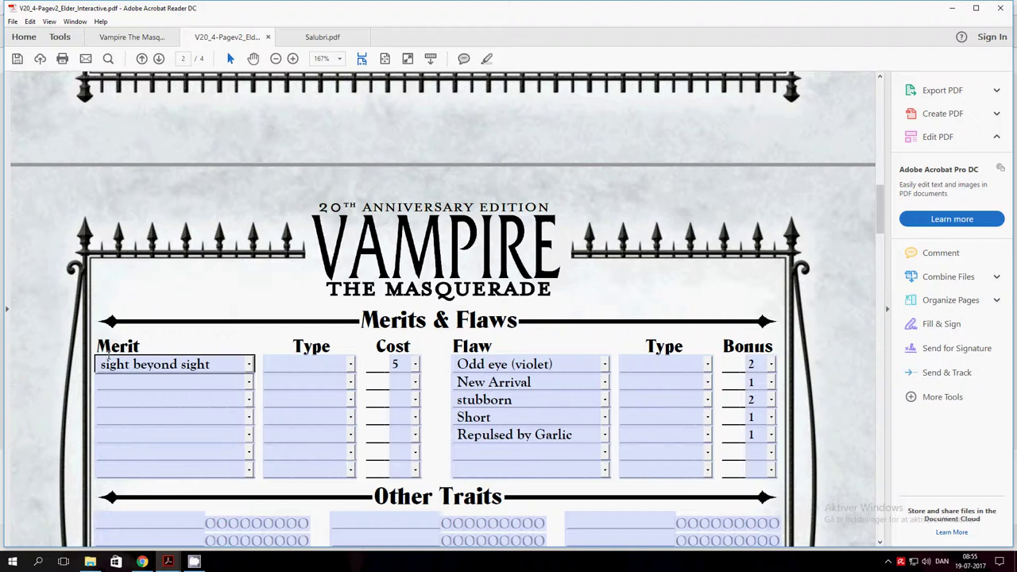
pyautogui.click(102, 375)
pyautogui.click(103, 367)
pyautogui.click(104, 375)
pyautogui.click(107, 365)
pyautogui.click(105, 384)
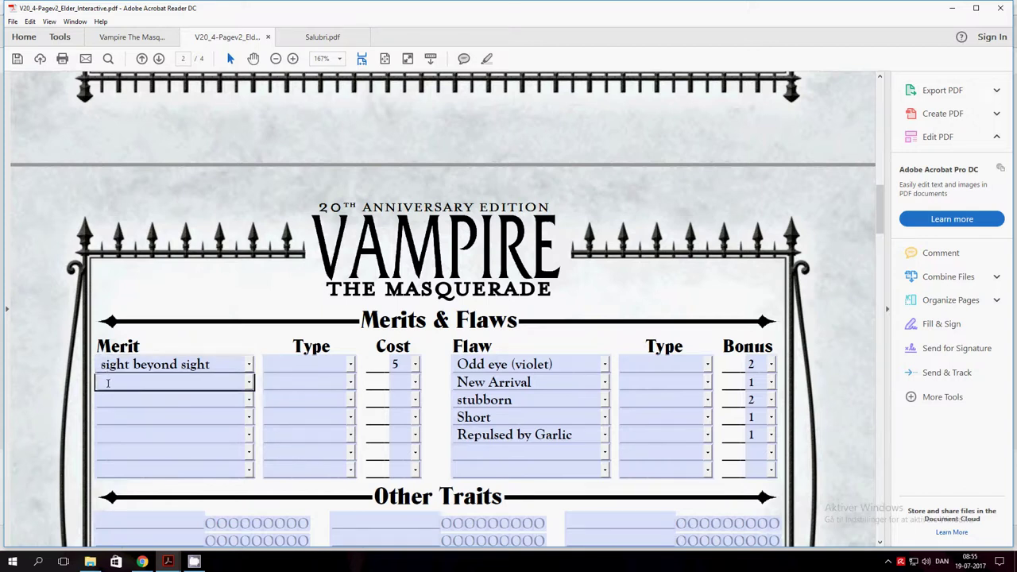
pyautogui.click(110, 370)
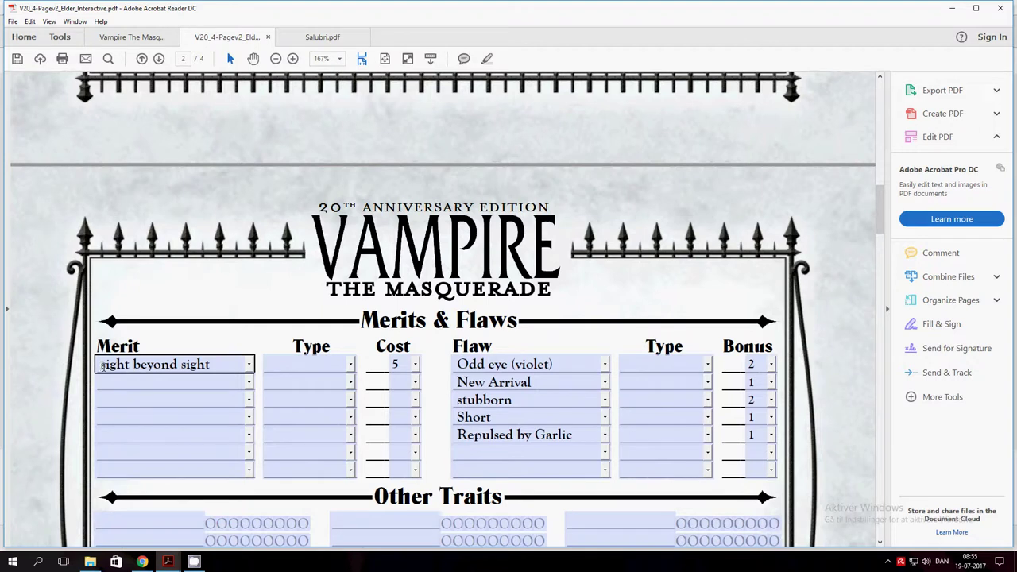
pyautogui.click(108, 382)
pyautogui.click(240, 363)
# Step: Check the Odd eye (violet) bonus of 2, then return to page 1's Advantages and Willpower
pyautogui.scroll(5, 598, 445)
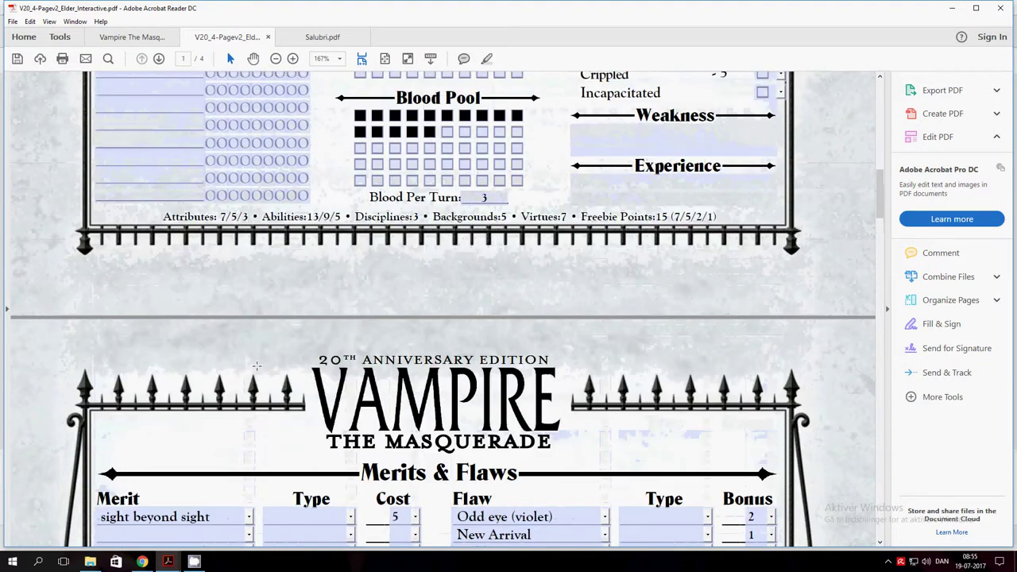
pyautogui.scroll(-3, 598, 445)
pyautogui.click(750, 466)
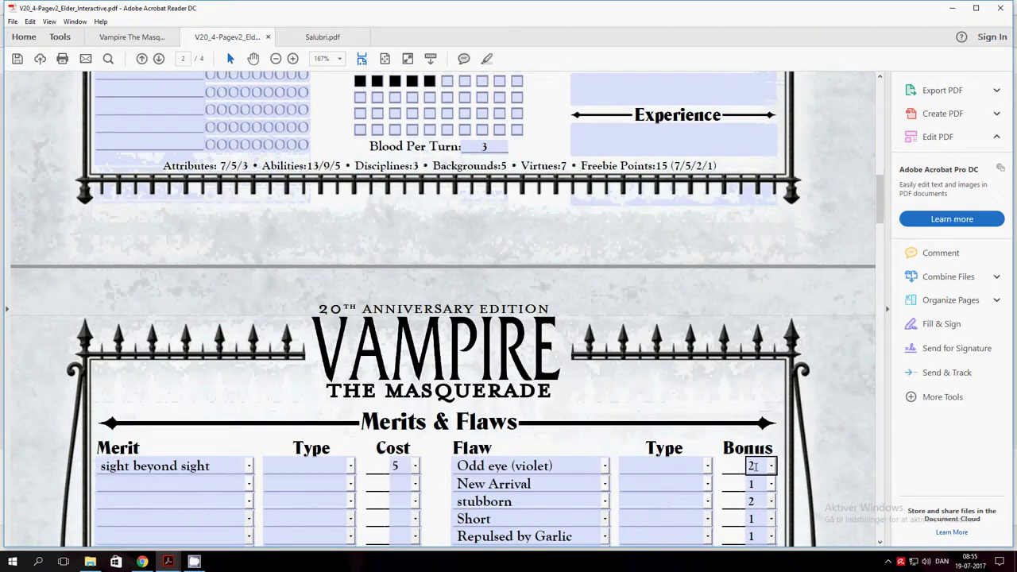
pyautogui.scroll(4, 750, 466)
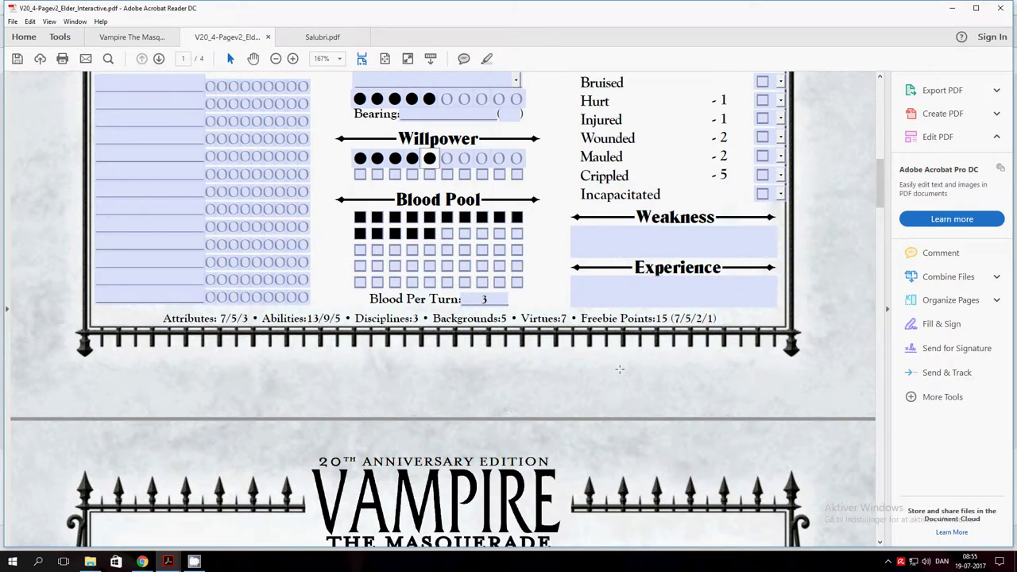
pyautogui.scroll(15, 619, 369)
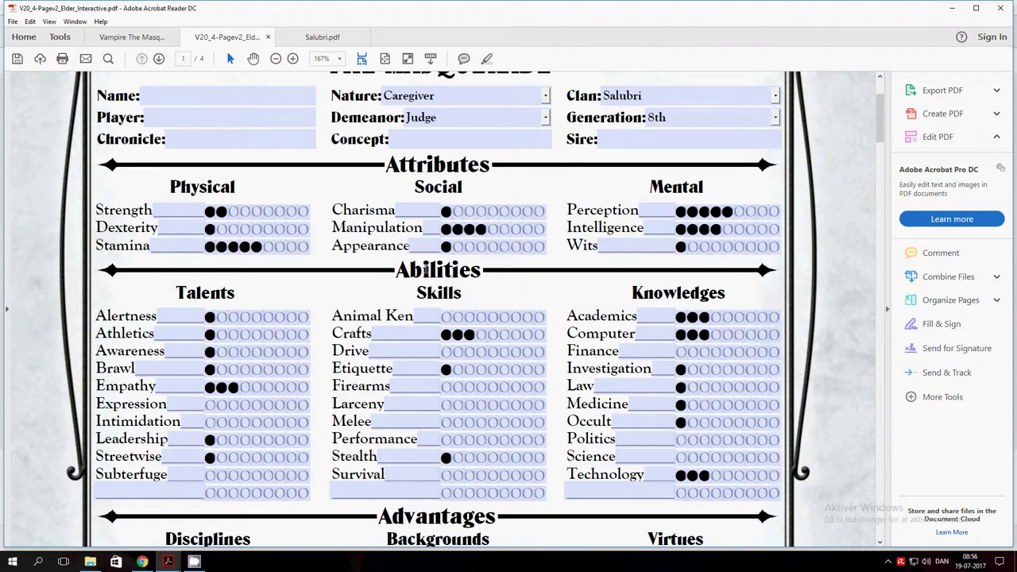
pyautogui.scroll(-1, 476, 417)
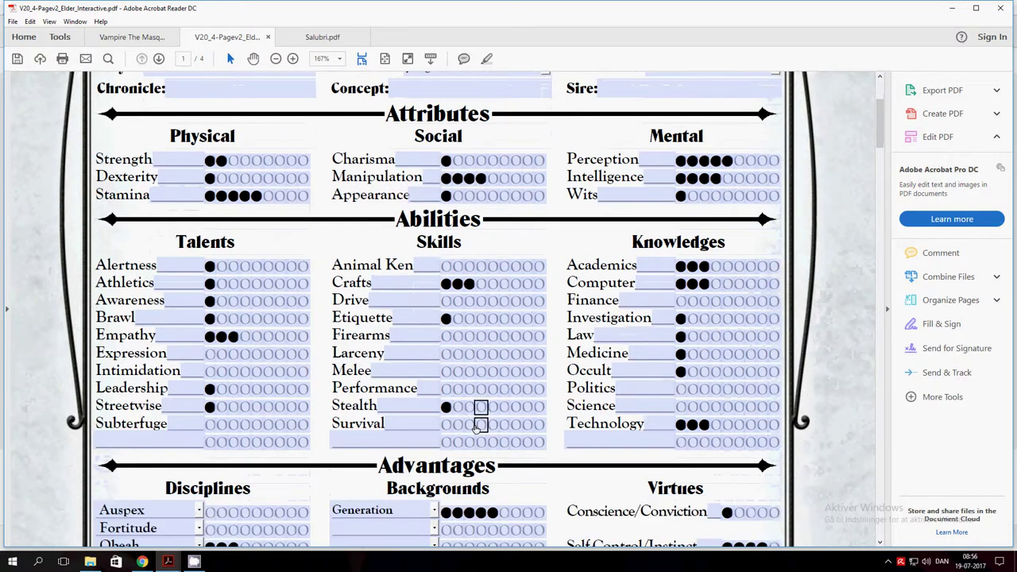
pyautogui.scroll(-2, 526, 387)
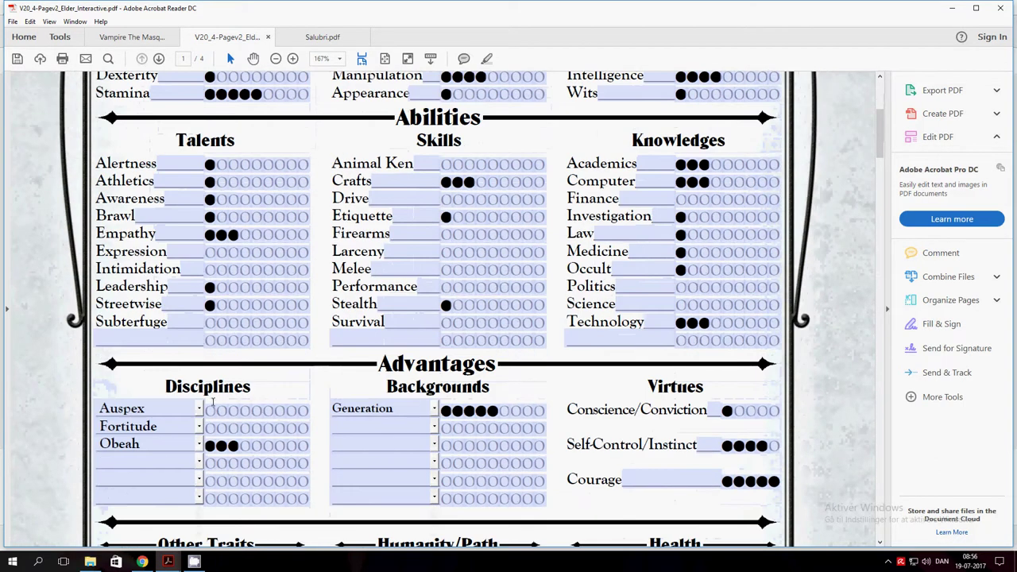
pyautogui.click(436, 445)
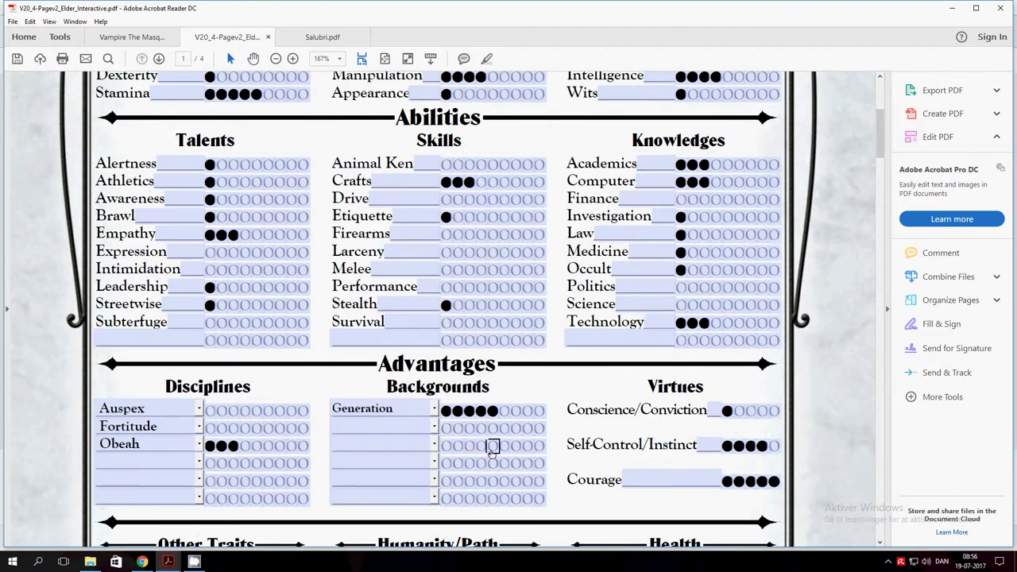
pyautogui.scroll(-3, 500, 461)
pyautogui.scroll(-1, 772, 300)
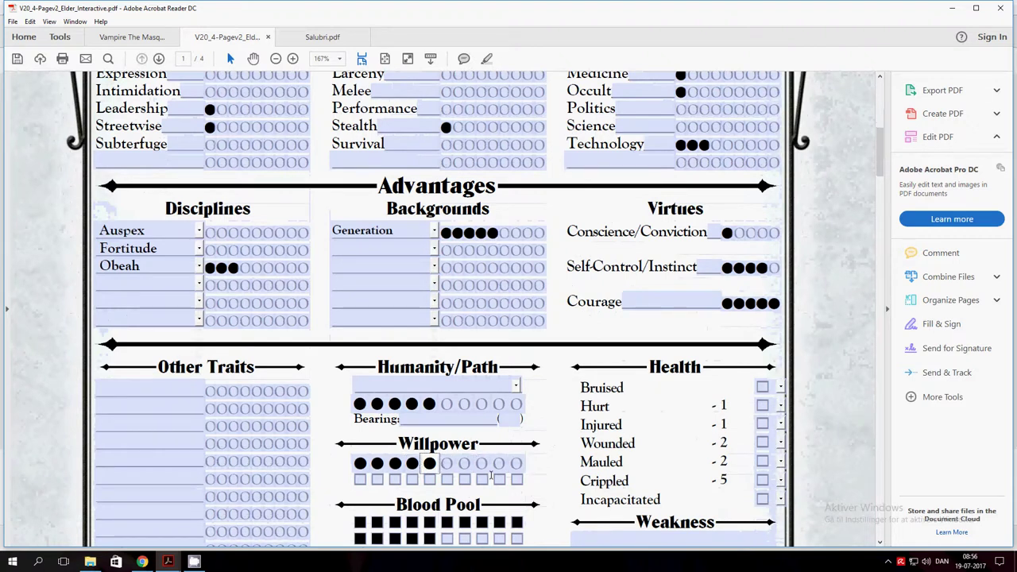
# Step: Fill Willpower up to all ten dots
pyautogui.scroll(-3, 491, 475)
pyautogui.click(446, 387)
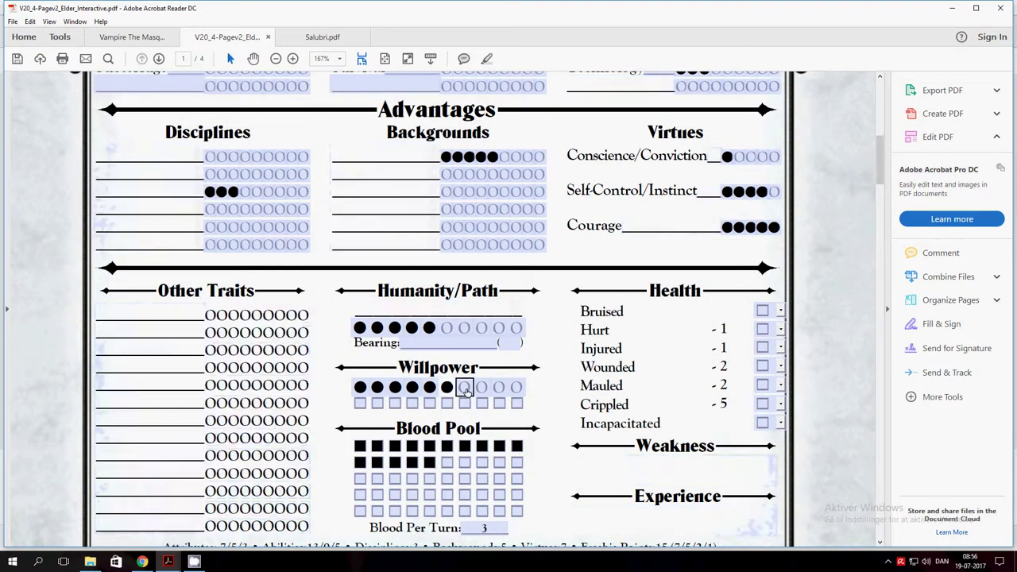
pyautogui.click(463, 387)
pyautogui.click(482, 386)
pyautogui.click(499, 387)
pyautogui.click(516, 387)
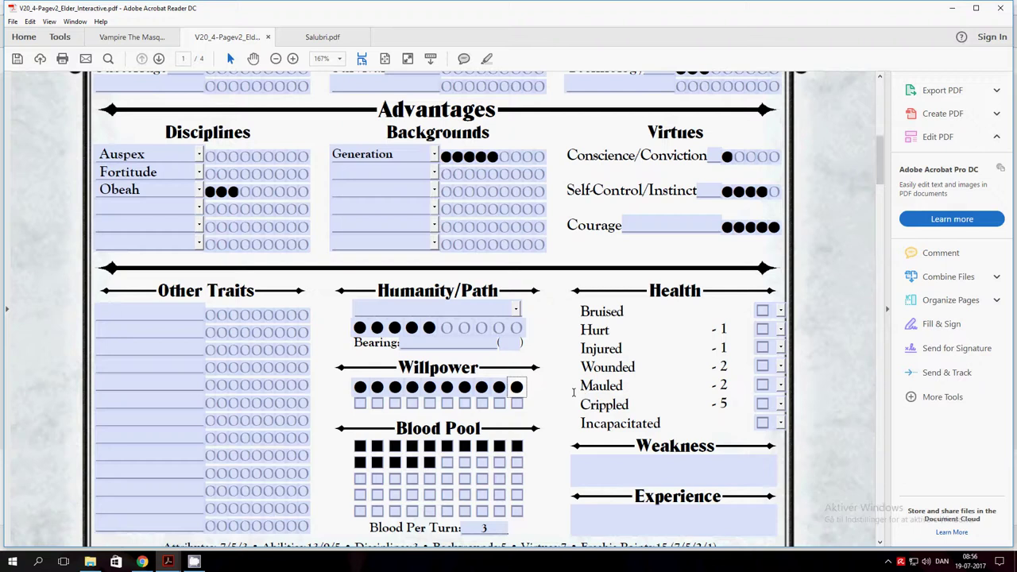
# Step: Raise Intelligence to five, set Stamina to five dots, and give Fortitude one dot
pyautogui.scroll(5, 391, 271)
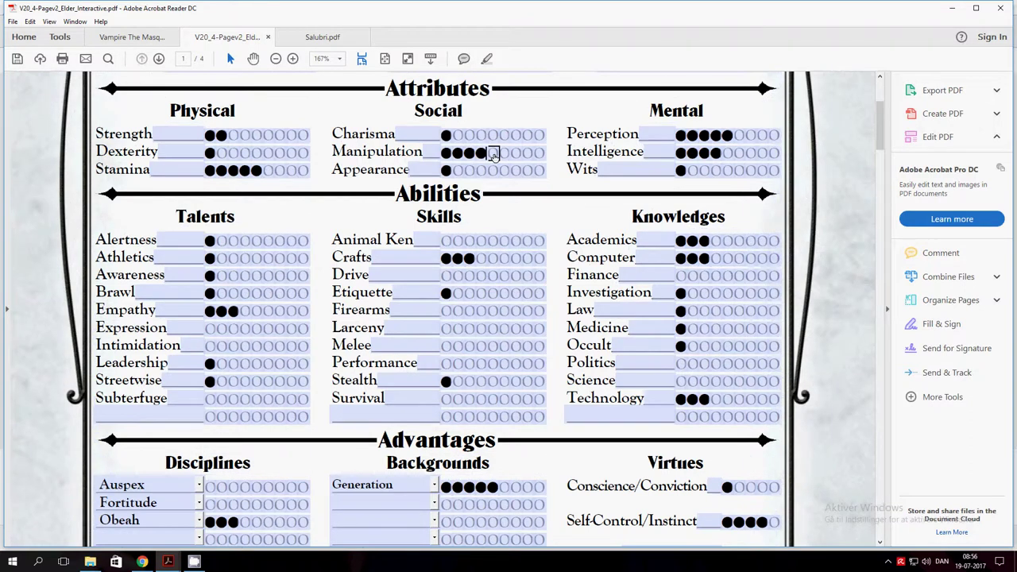
pyautogui.click(727, 152)
pyautogui.scroll(-3, 504, 194)
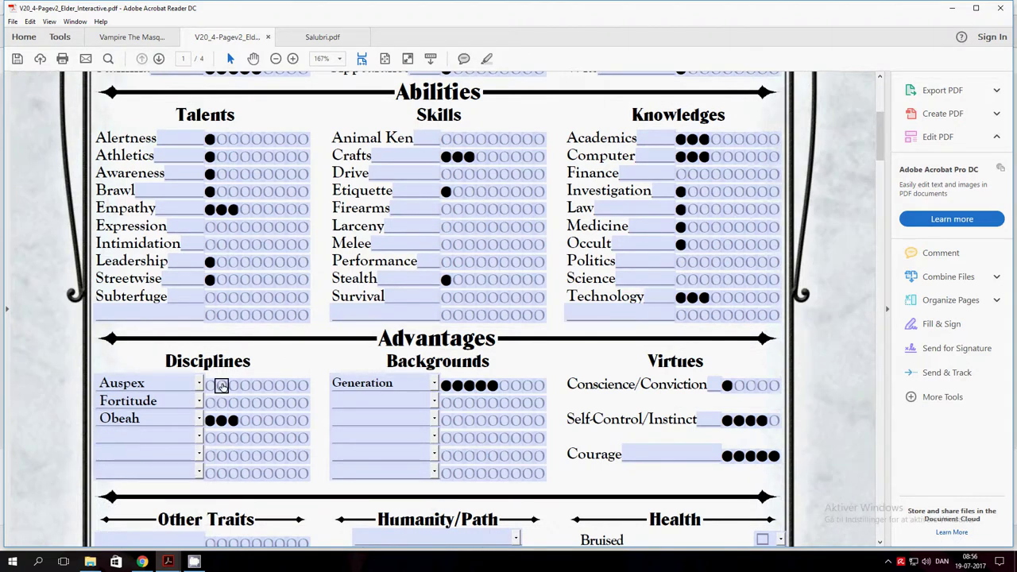
pyautogui.scroll(2, 214, 397)
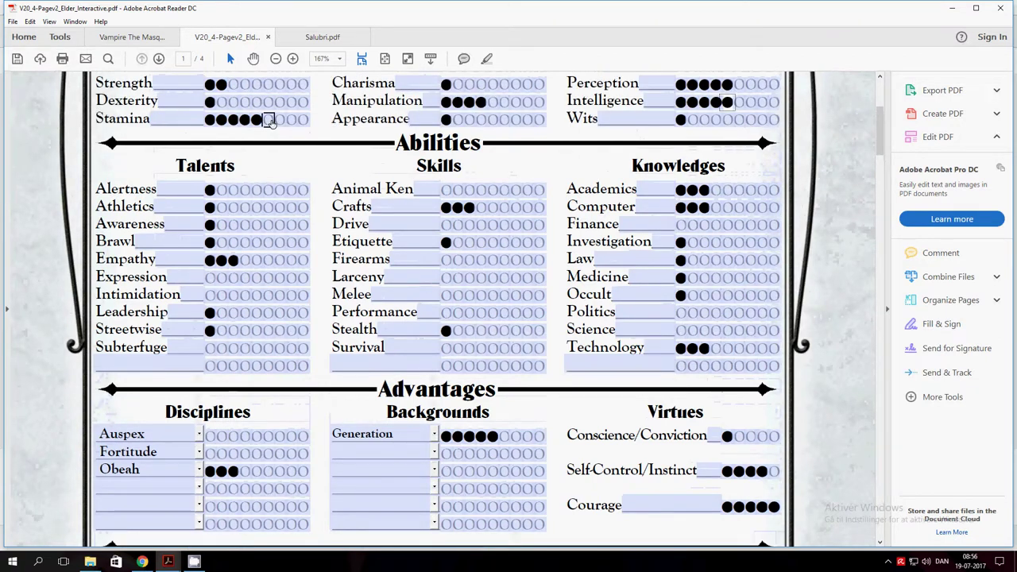
pyautogui.click(269, 120)
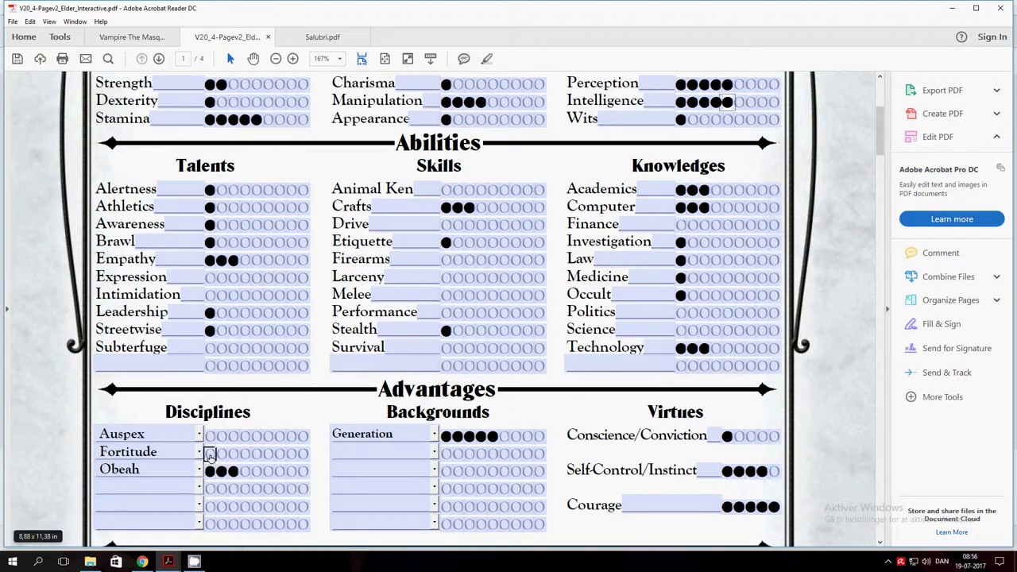
pyautogui.click(210, 455)
pyautogui.scroll(1, 252, 410)
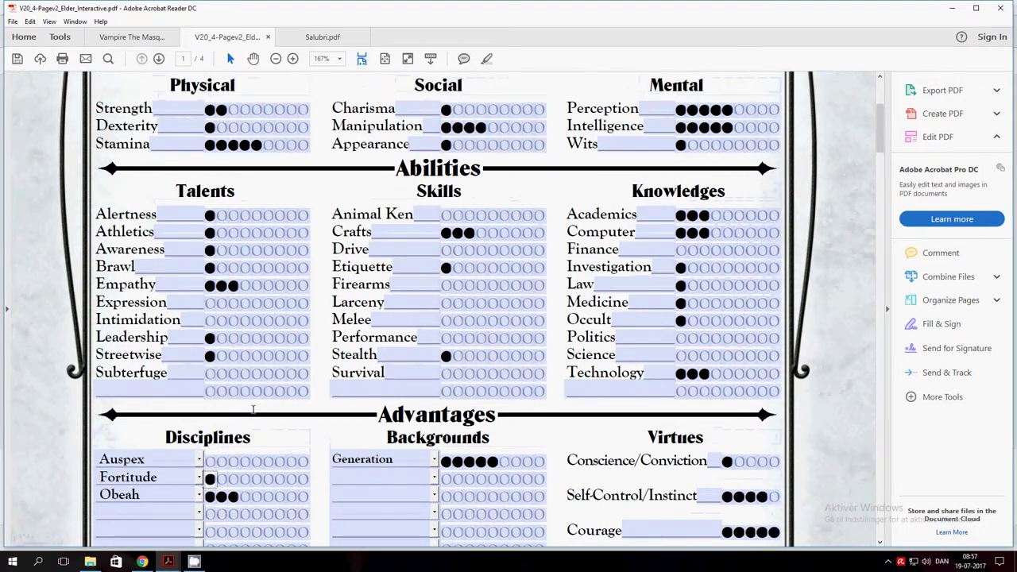
pyautogui.click(233, 110)
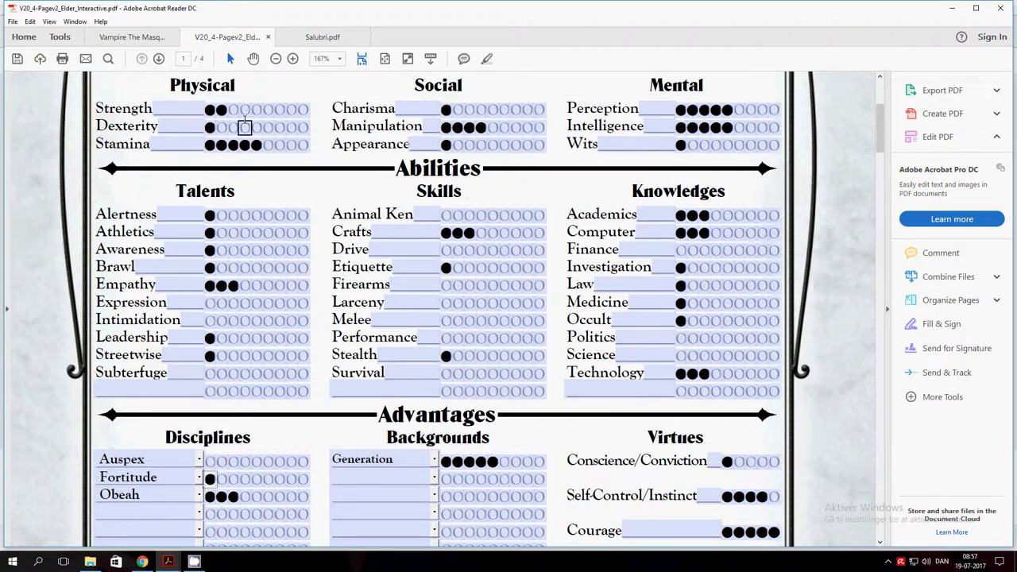
pyautogui.click(221, 109)
pyautogui.click(233, 110)
pyautogui.scroll(-1, 233, 110)
pyautogui.click(232, 164)
pyautogui.click(210, 253)
pyautogui.scroll(-1, 212, 262)
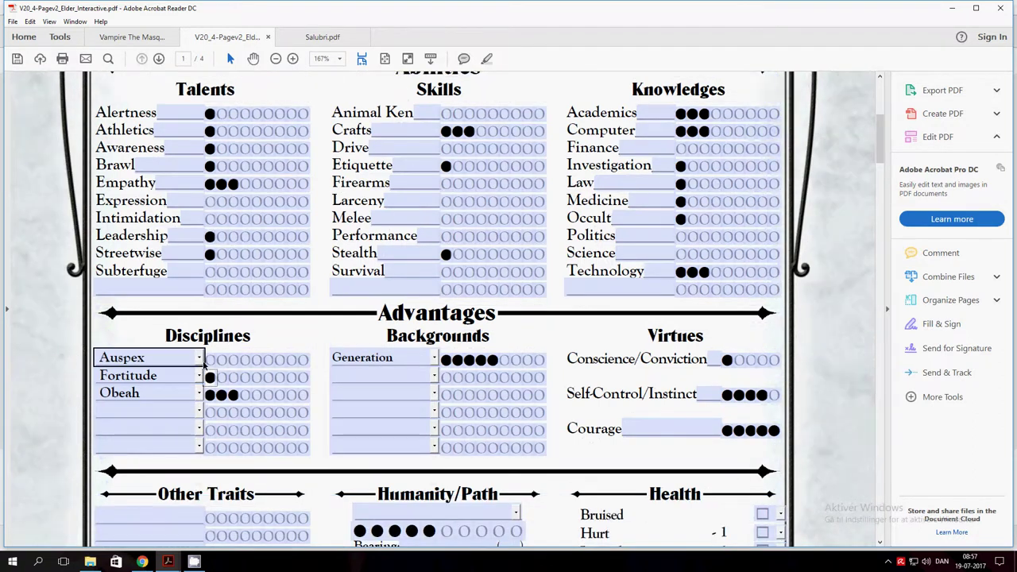
pyautogui.click(210, 359)
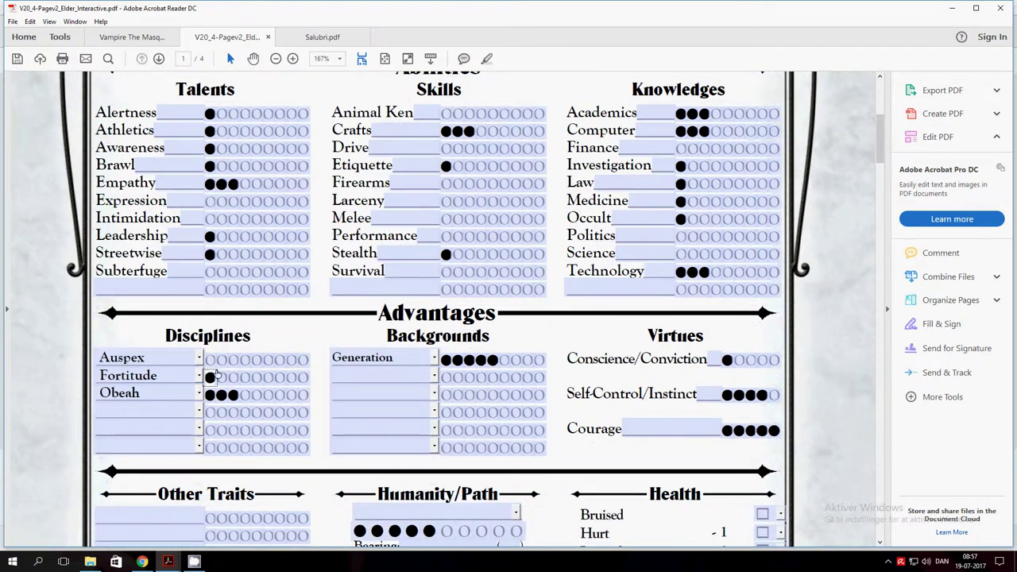
pyautogui.click(233, 376)
pyautogui.click(199, 367)
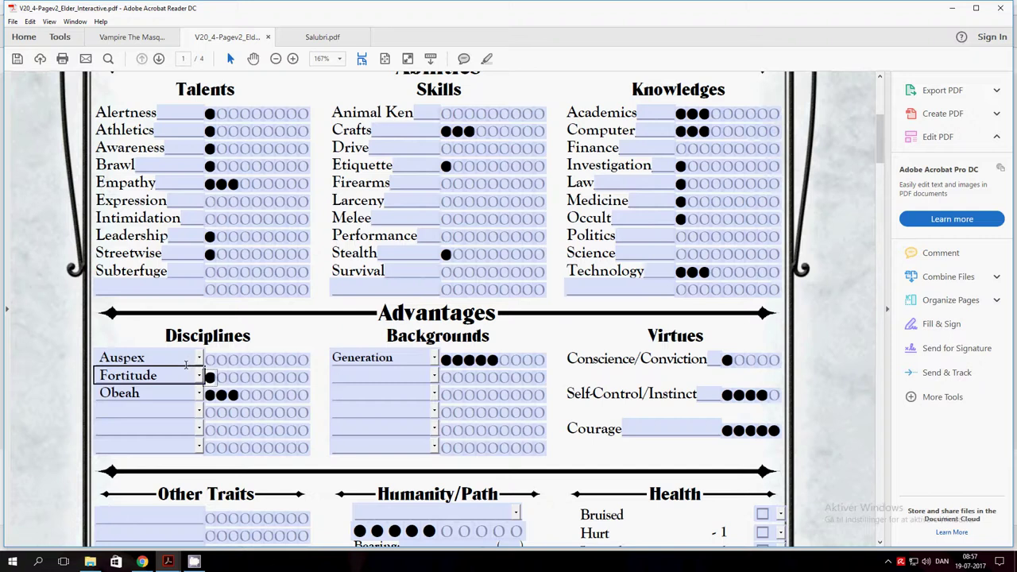
pyautogui.click(182, 359)
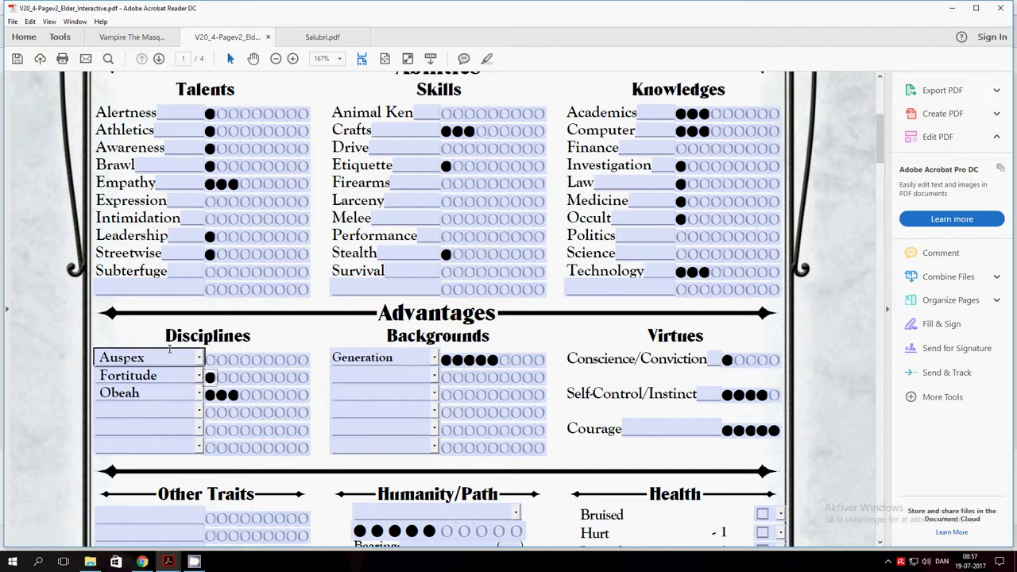
pyautogui.click(147, 391)
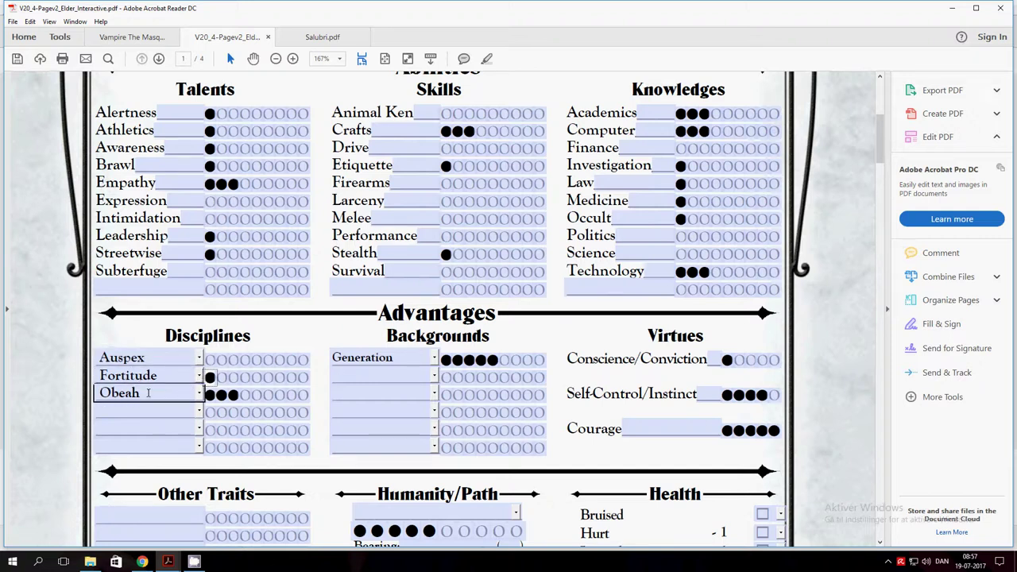
pyautogui.click(209, 412)
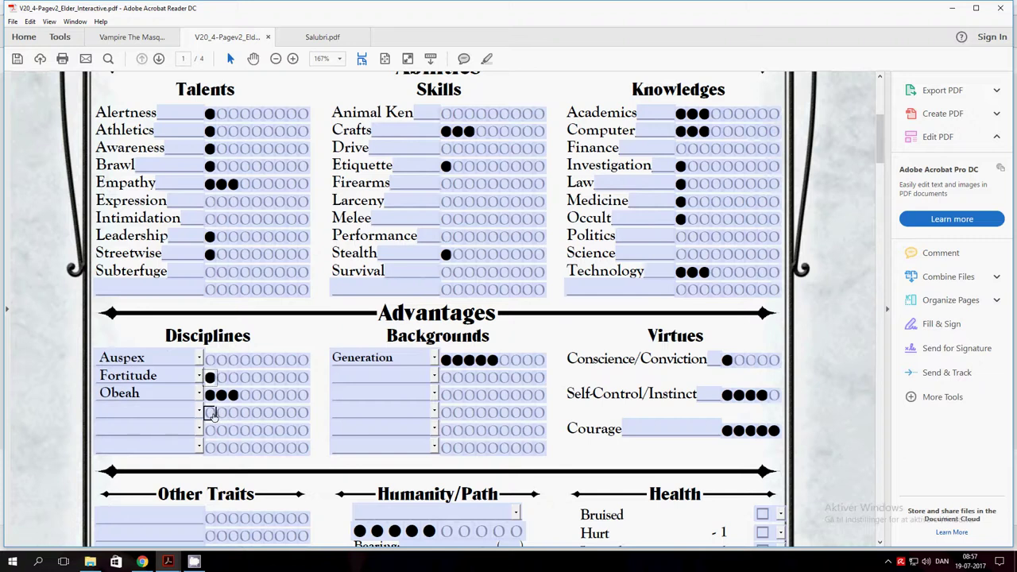
pyautogui.scroll(-2, 390, 432)
pyautogui.click(401, 377)
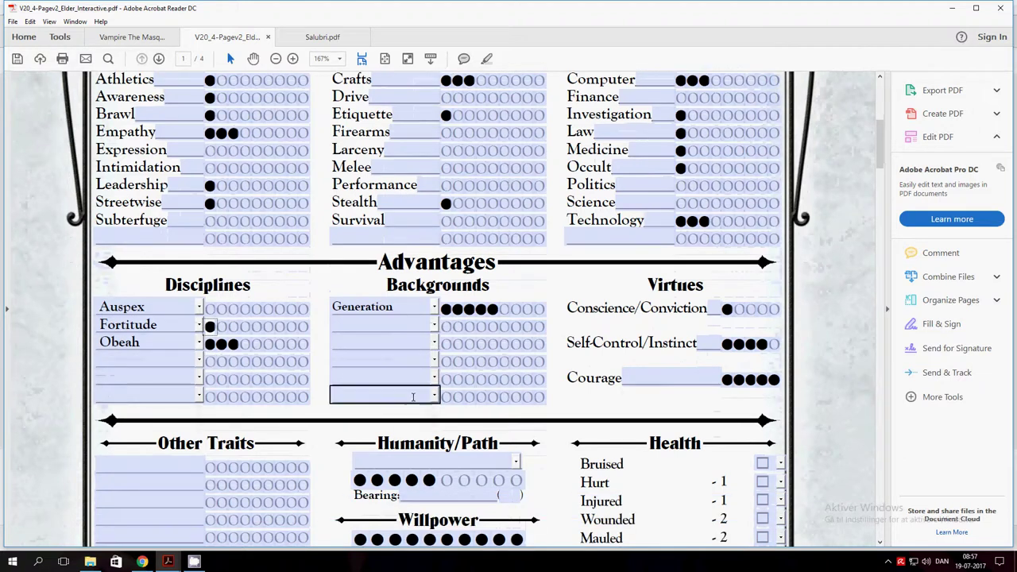
pyautogui.click(420, 311)
pyautogui.click(433, 325)
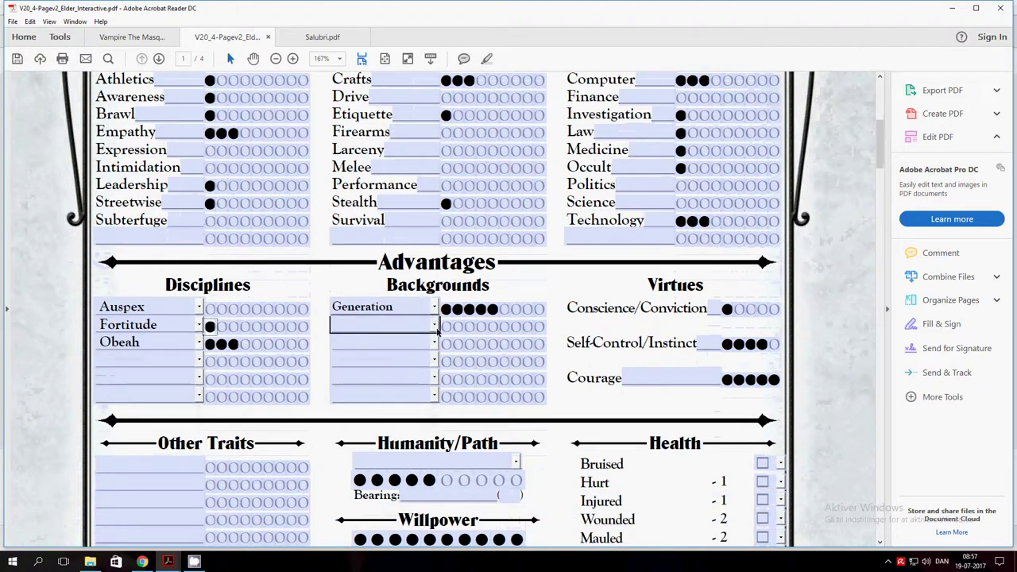
pyautogui.click(445, 329)
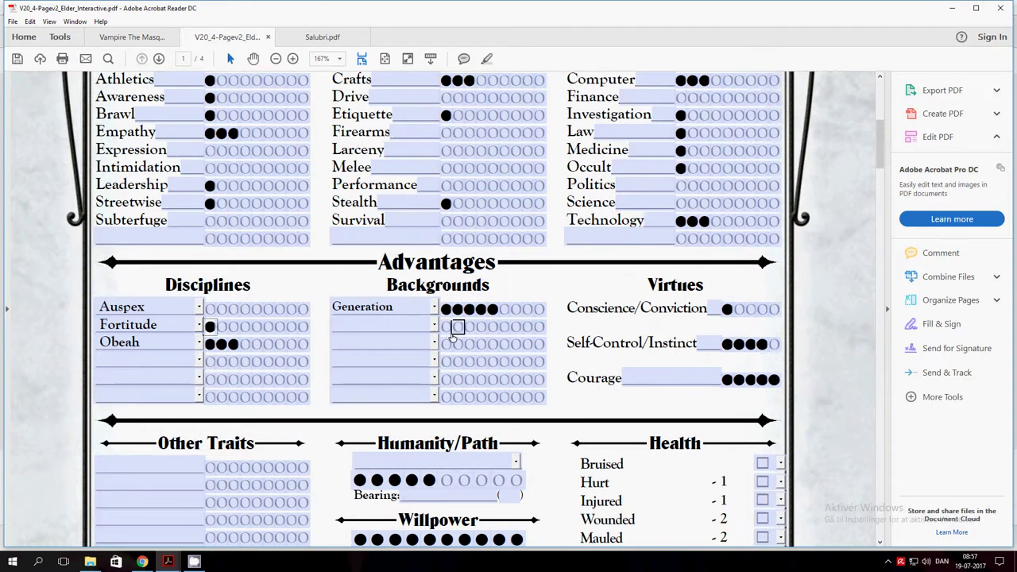
# Step: Scroll past Merits & Flaws and Expanded Backgrounds to page 4's Description and History
pyautogui.click(683, 314)
pyautogui.scroll(-3, 665, 278)
pyautogui.click(517, 387)
pyautogui.scroll(-10, 518, 387)
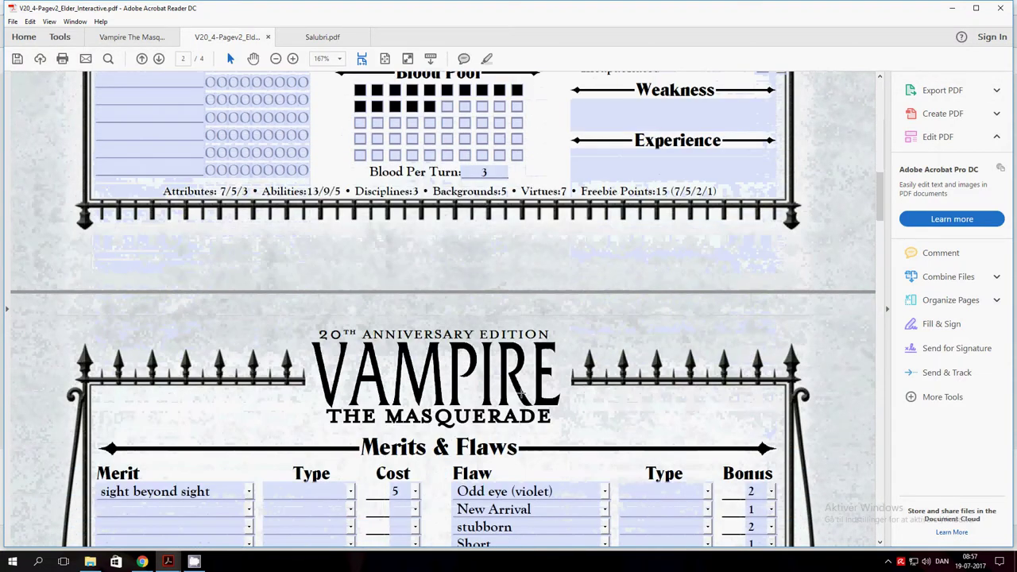
pyautogui.scroll(-3, 521, 396)
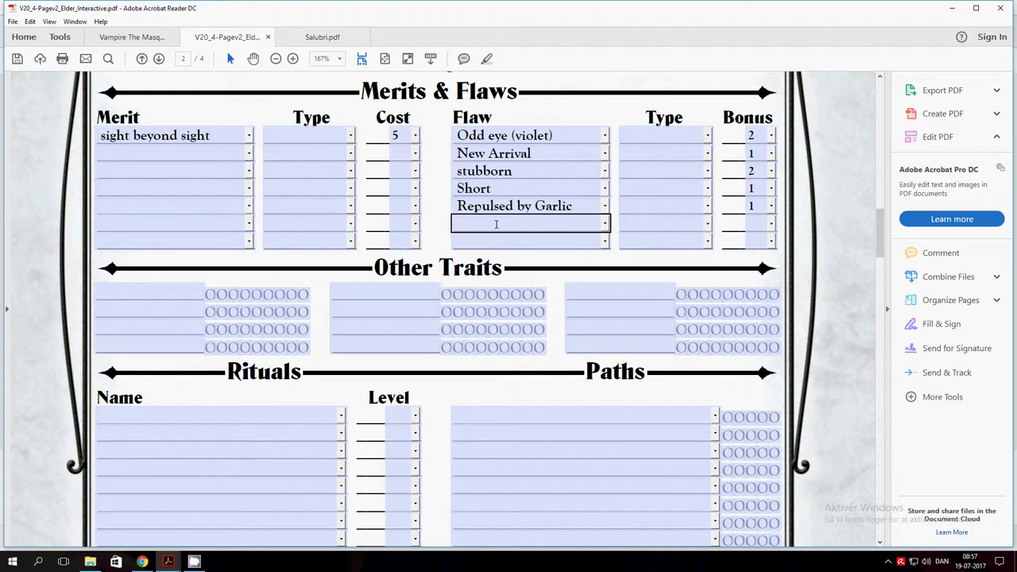
pyautogui.scroll(-3, 467, 265)
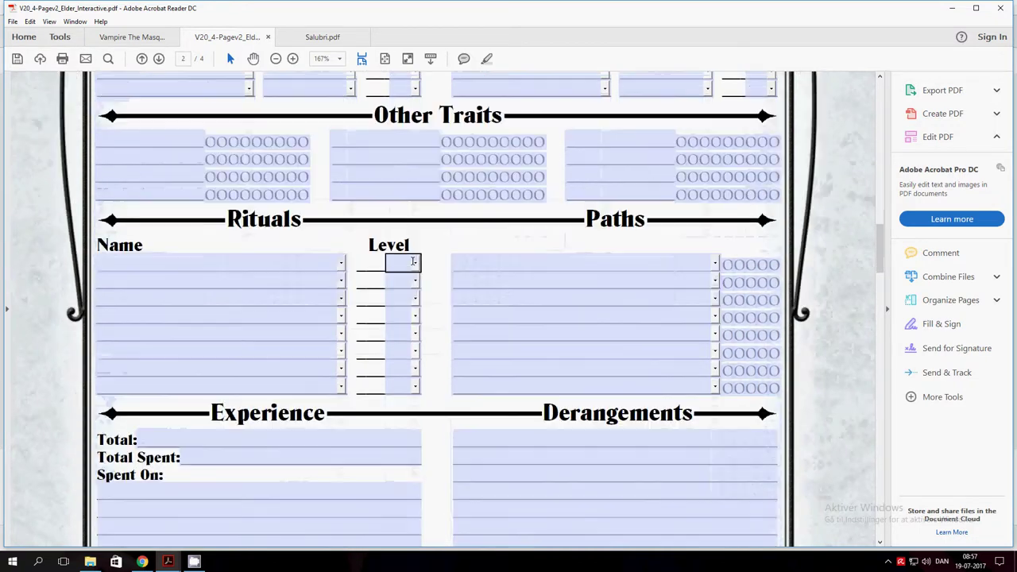
pyautogui.scroll(3, 411, 261)
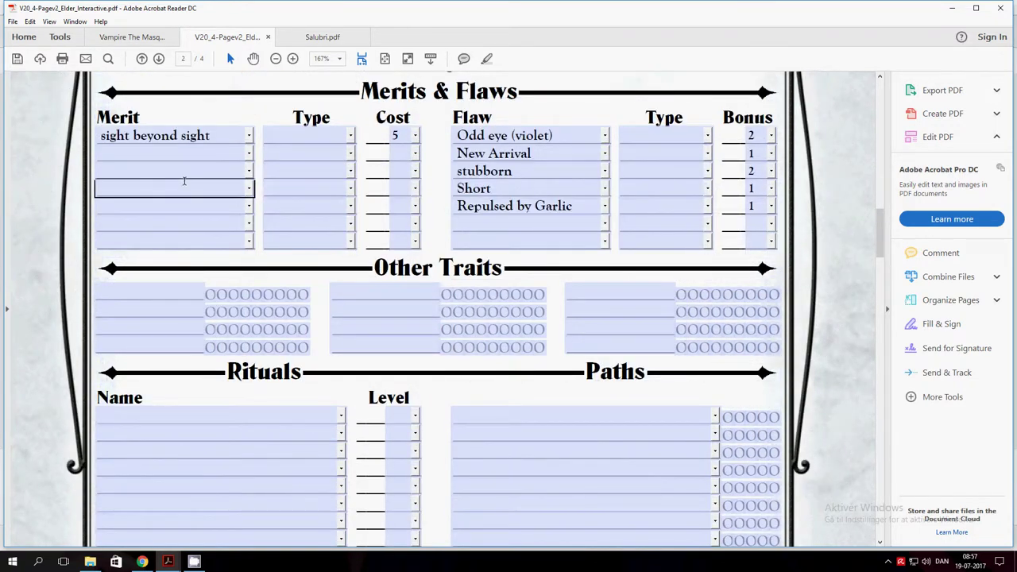
pyautogui.scroll(-15, 253, 262)
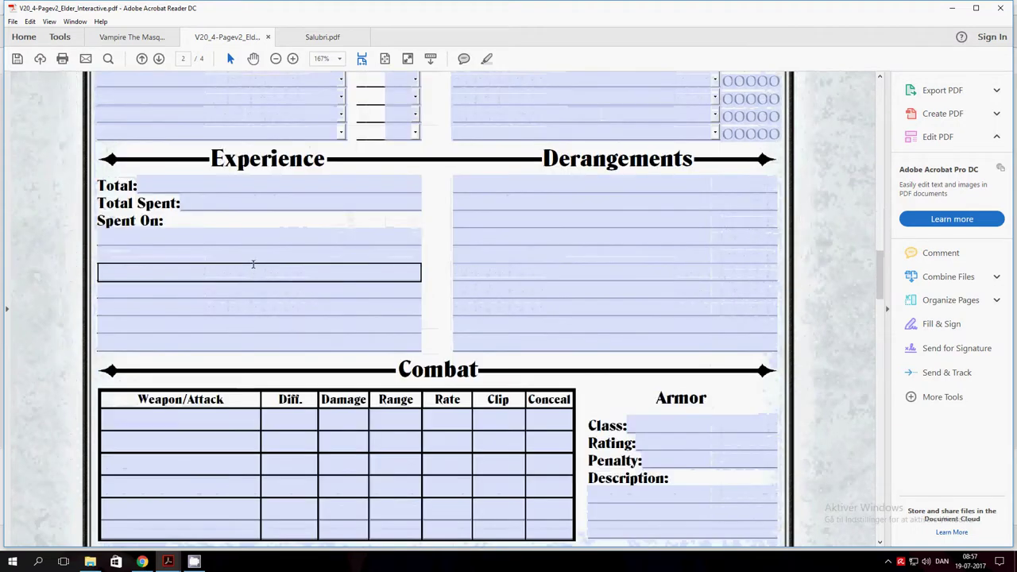
pyautogui.scroll(10, 251, 269)
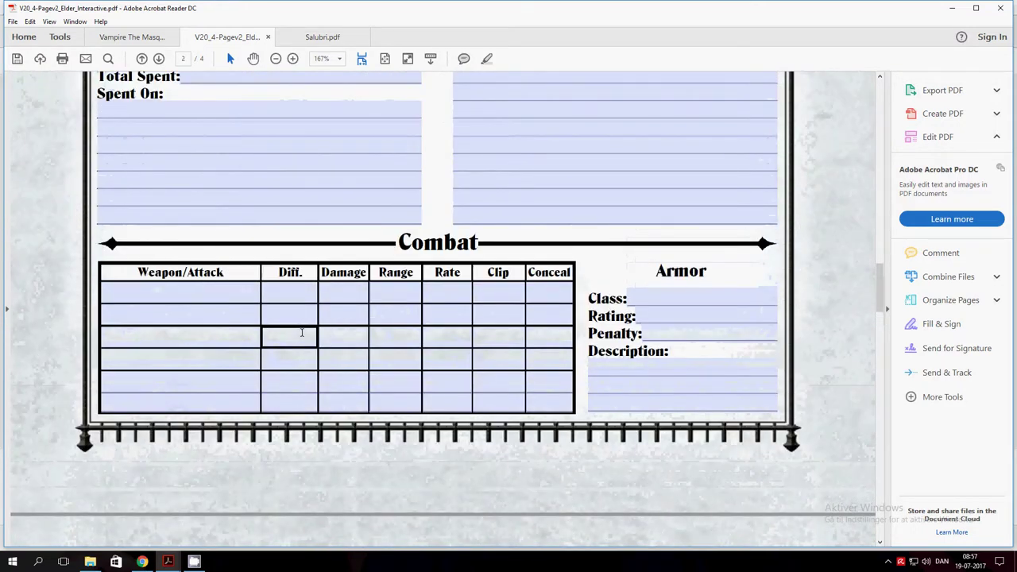
pyautogui.scroll(-12, 306, 337)
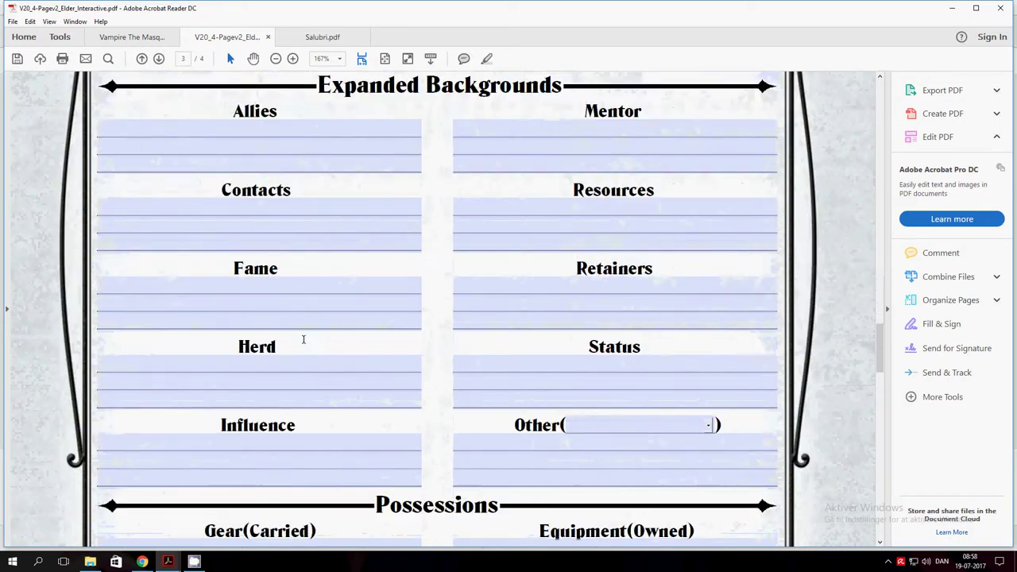
pyautogui.scroll(-15, 311, 341)
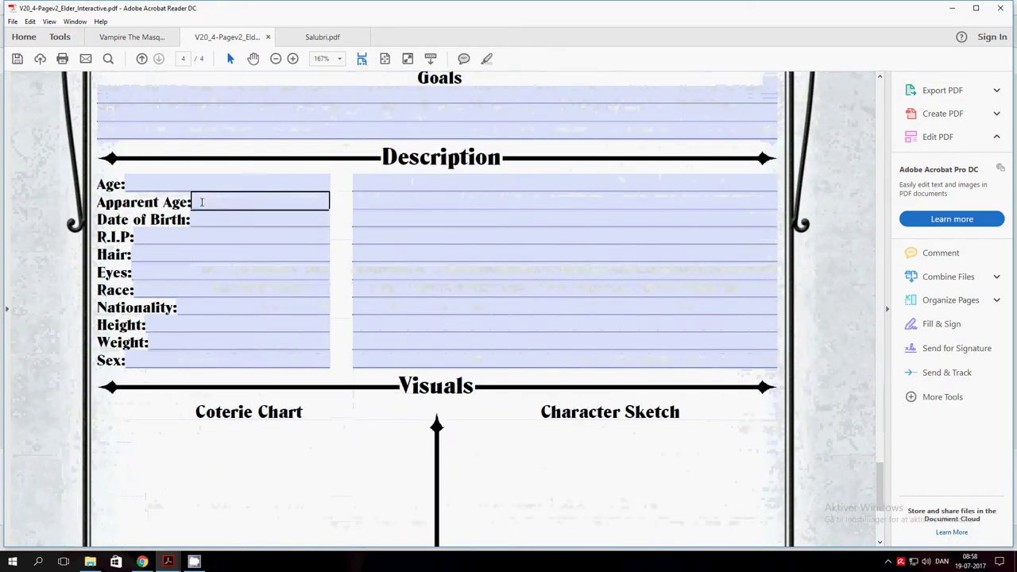
# Step: Fill in Age 25 and Apparent Age 20, passing the Date of Birth and R.I.P. fields
pyautogui.click(193, 182)
pyautogui.write('25')
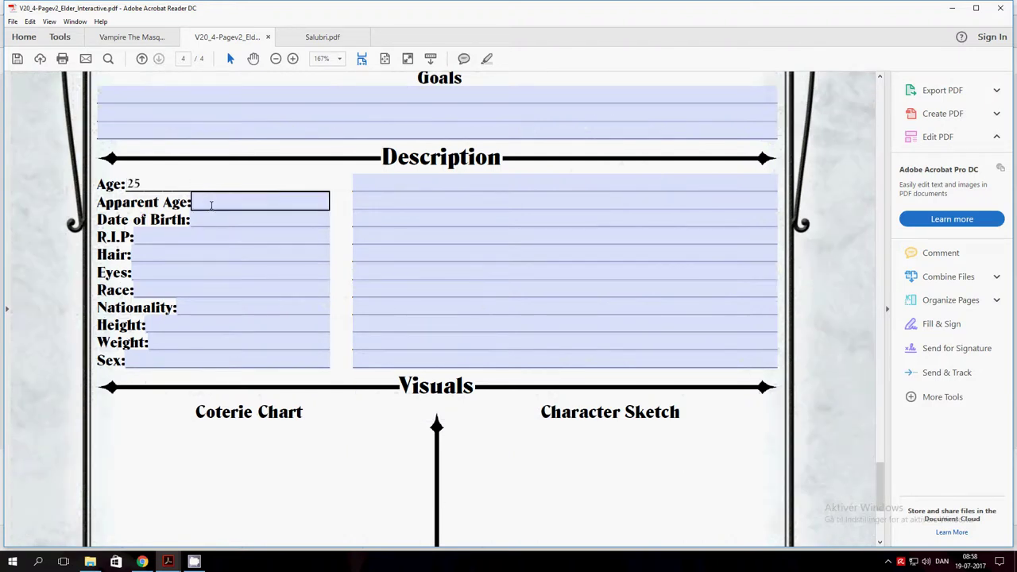
pyautogui.click(211, 203)
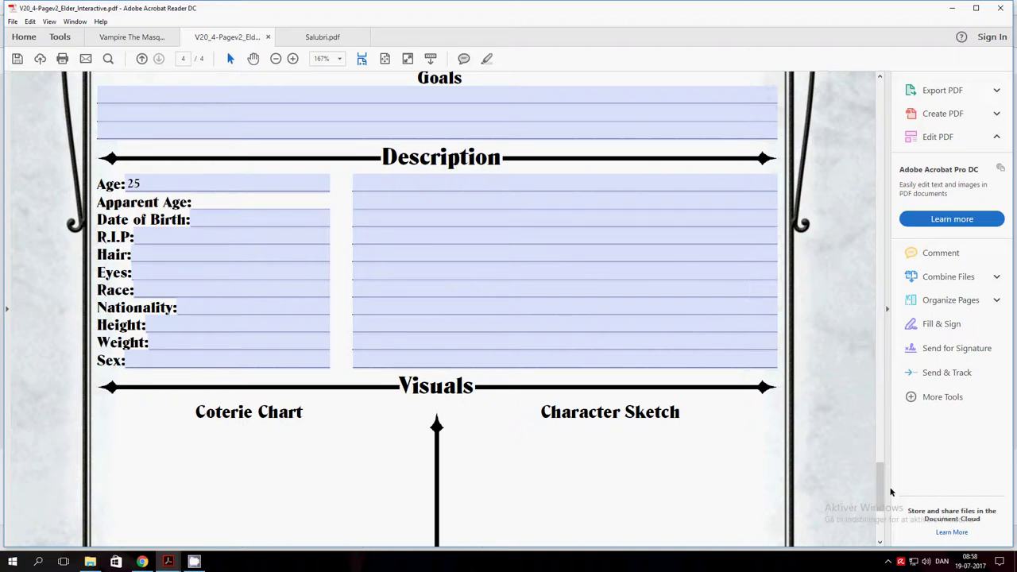
pyautogui.moveTo(883, 493)
pyautogui.mouseDown()
pyautogui.moveTo(885, 120)
pyautogui.moveTo(892, 486)
pyautogui.mouseUp()
pyautogui.click(250, 281)
pyautogui.click(213, 211)
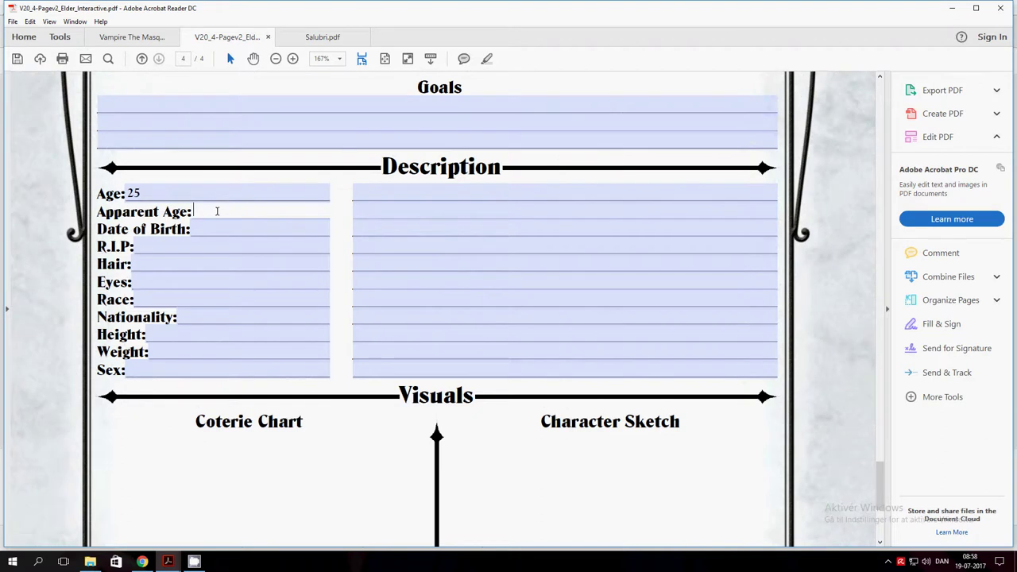
pyautogui.click(267, 219)
pyautogui.write('0')
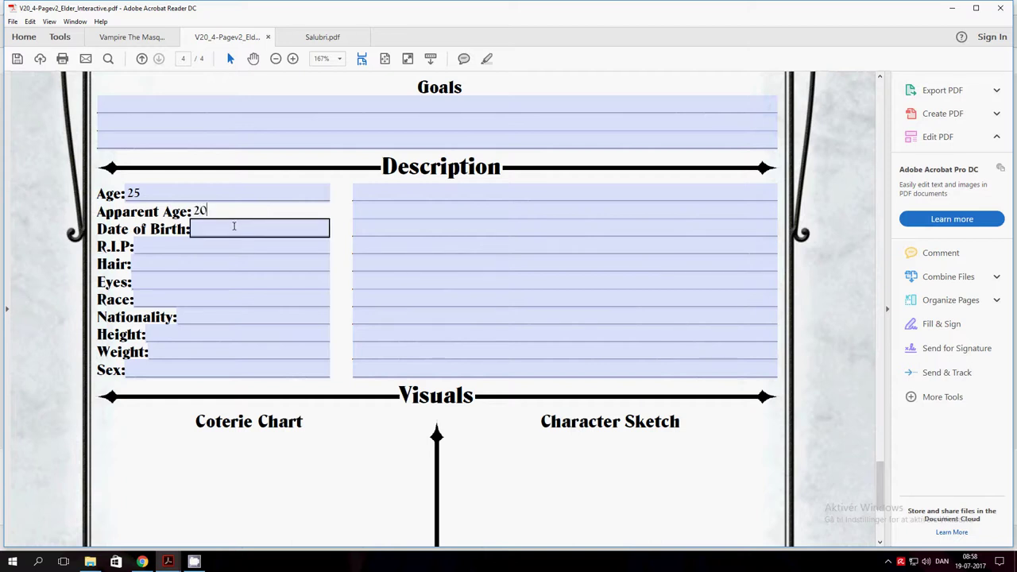
pyautogui.click(230, 228)
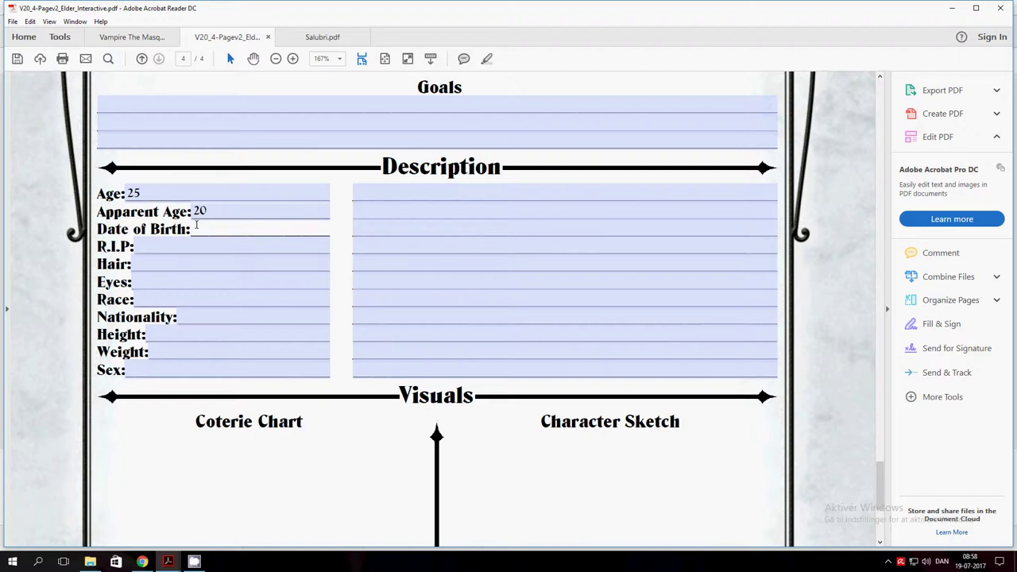
pyautogui.click(180, 249)
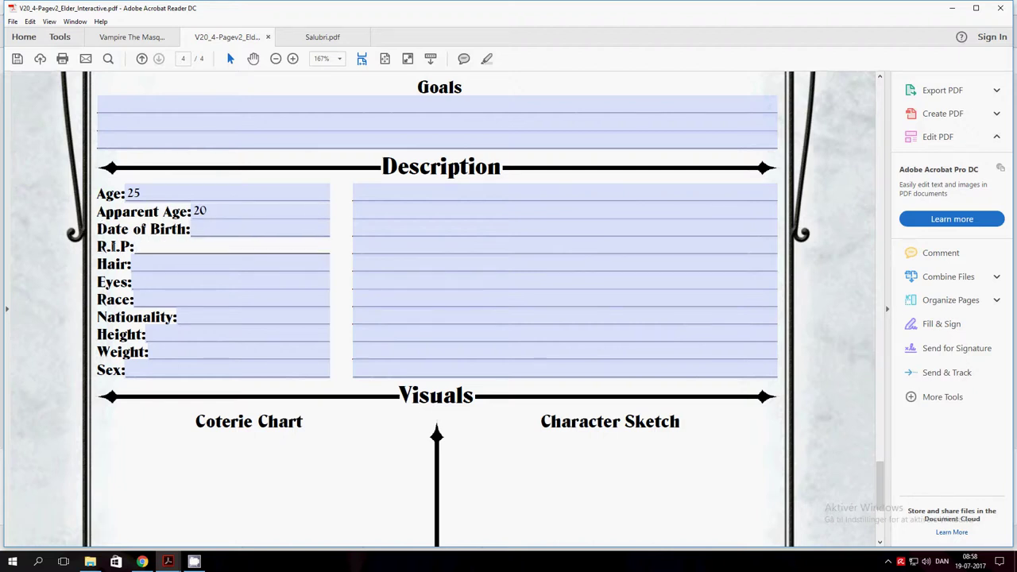
# Step: Enter Hair black, Nationality usa, Height 150, Weight ? and Sex female
pyautogui.click(142, 266)
pyautogui.write('black')
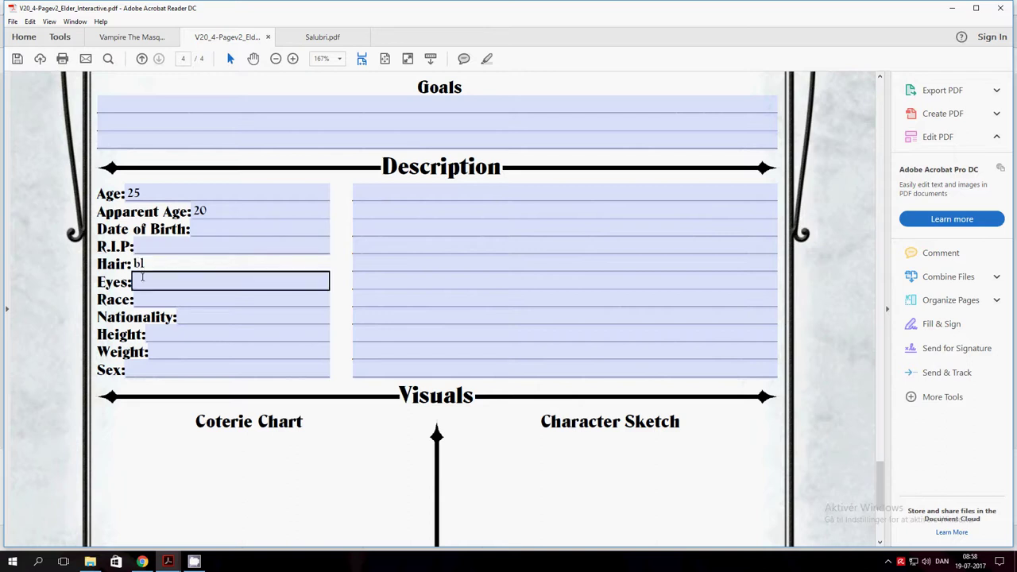
pyautogui.click(151, 282)
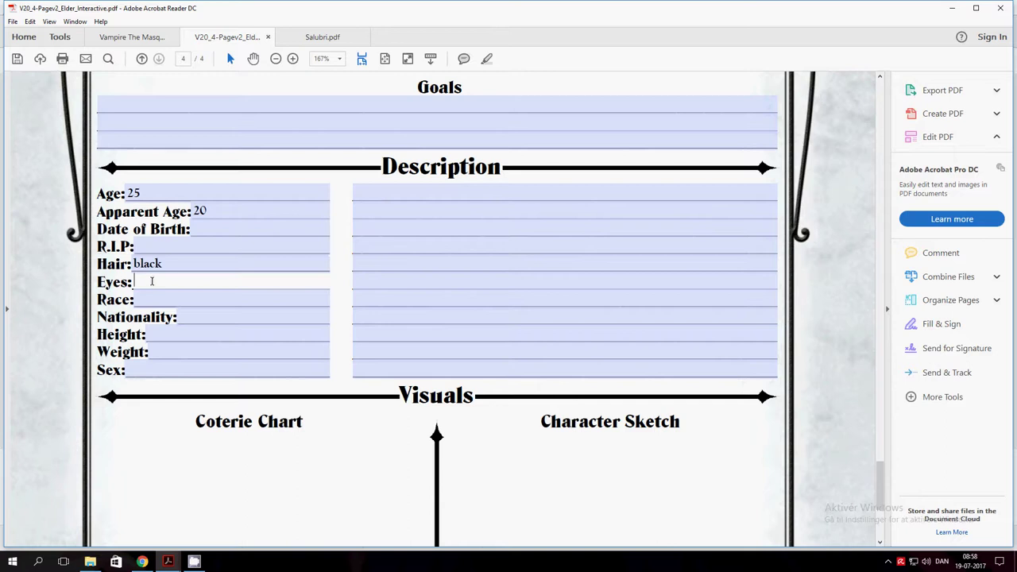
pyautogui.click(157, 300)
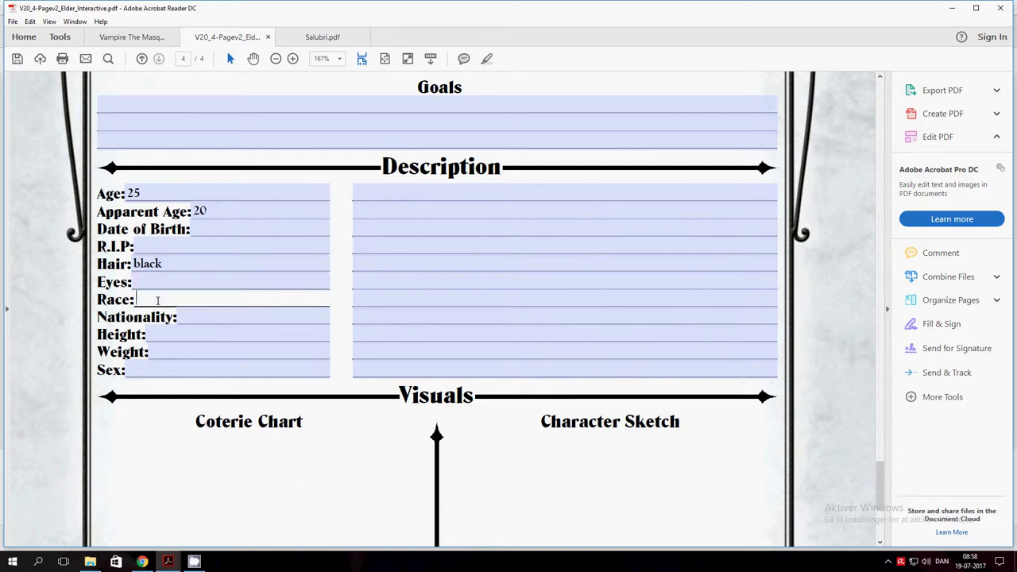
pyautogui.click(198, 320)
pyautogui.write('usa')
pyautogui.click(192, 328)
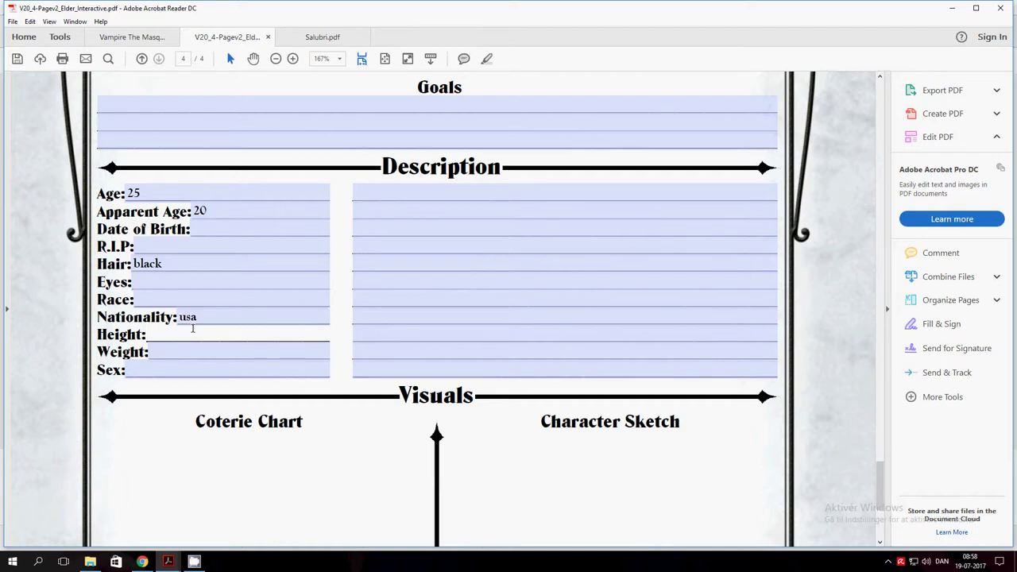
pyautogui.write('150')
pyautogui.click(194, 351)
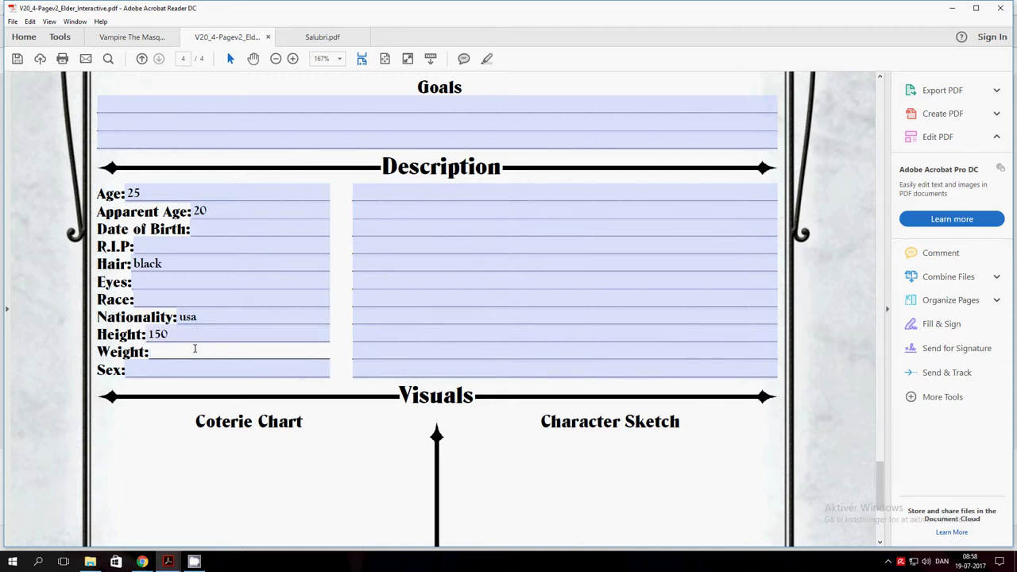
pyautogui.write('7')
pyautogui.click(190, 370)
pyautogui.write('fe')
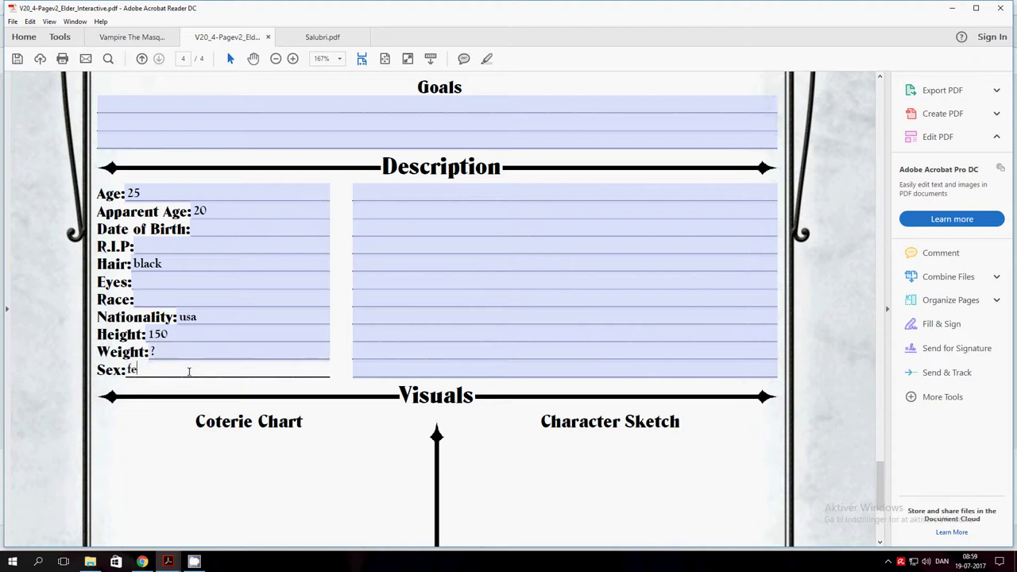
pyautogui.write('ma')
pyautogui.write('le')
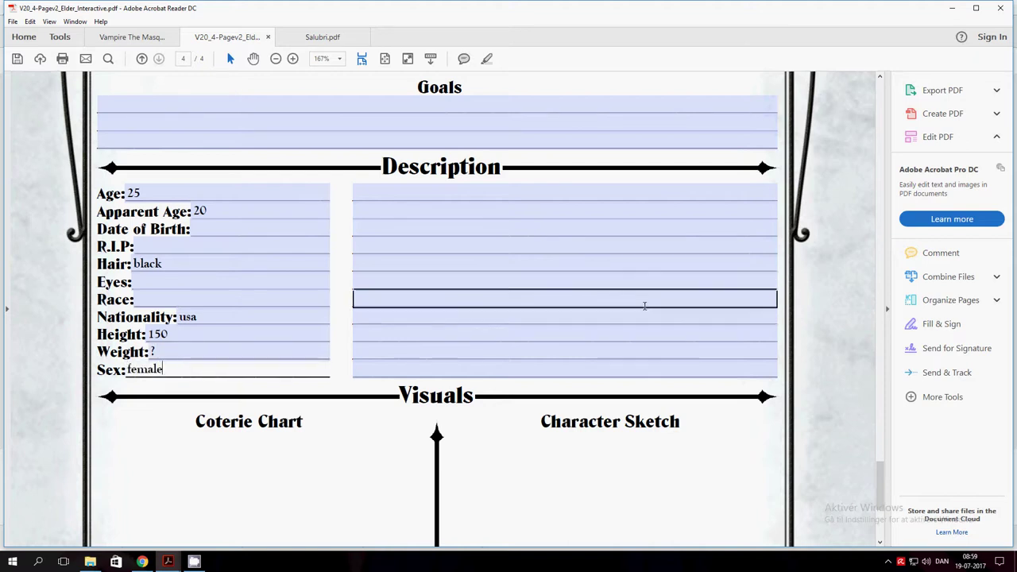
pyautogui.scroll(3, 675, 309)
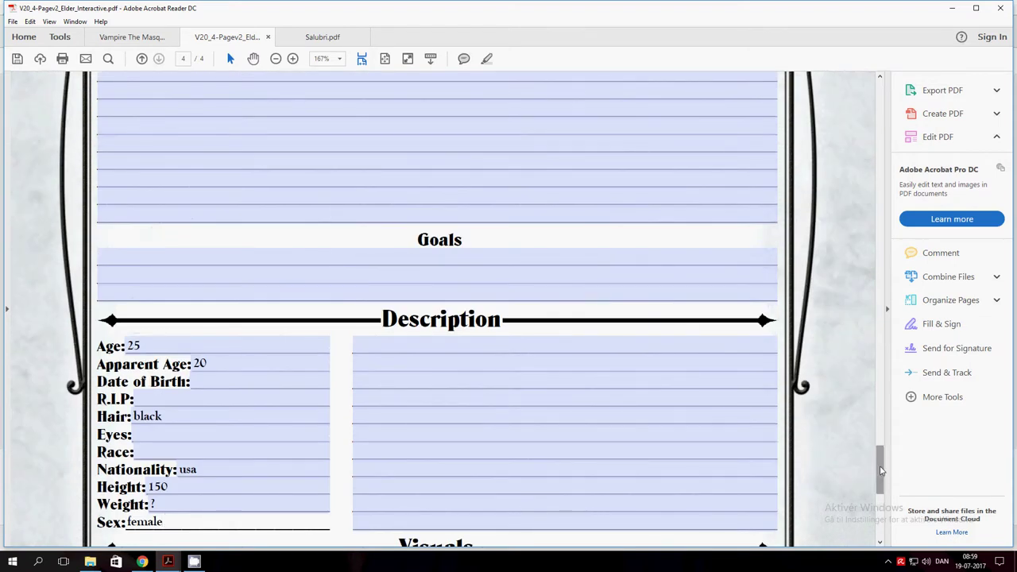
# Step: On page 1, enter the character name 'tiki' and the player's name
pyautogui.moveTo(879, 467); pyautogui.dragTo(887, 85)
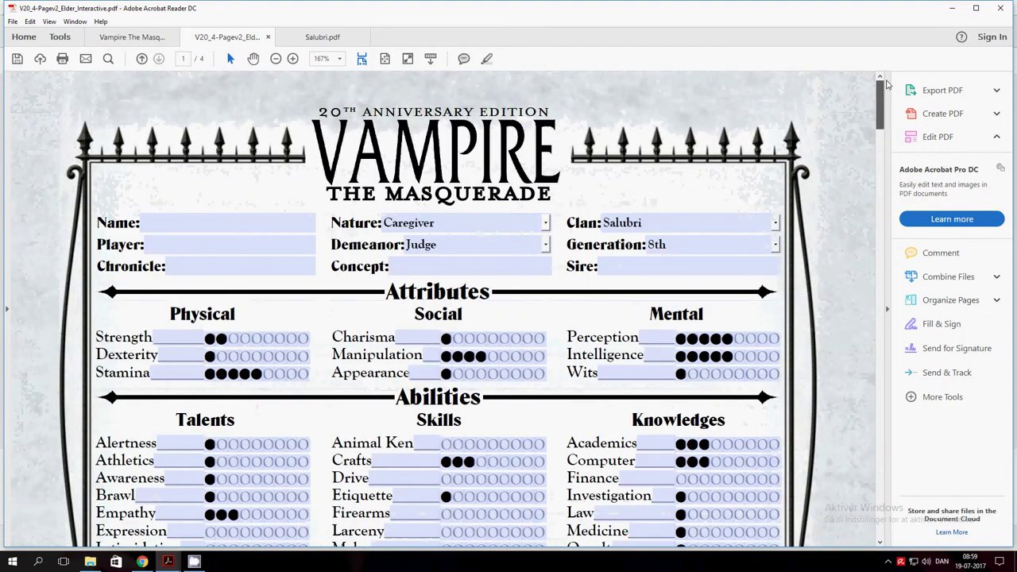
pyautogui.click(215, 274)
pyautogui.scroll(-1, 214, 274)
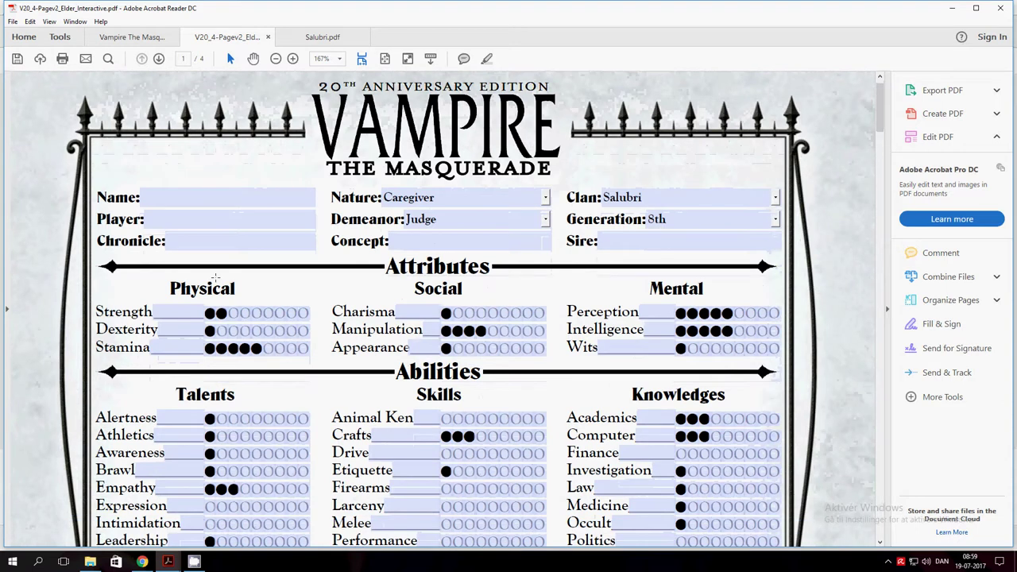
pyautogui.click(191, 194)
pyautogui.click(186, 166)
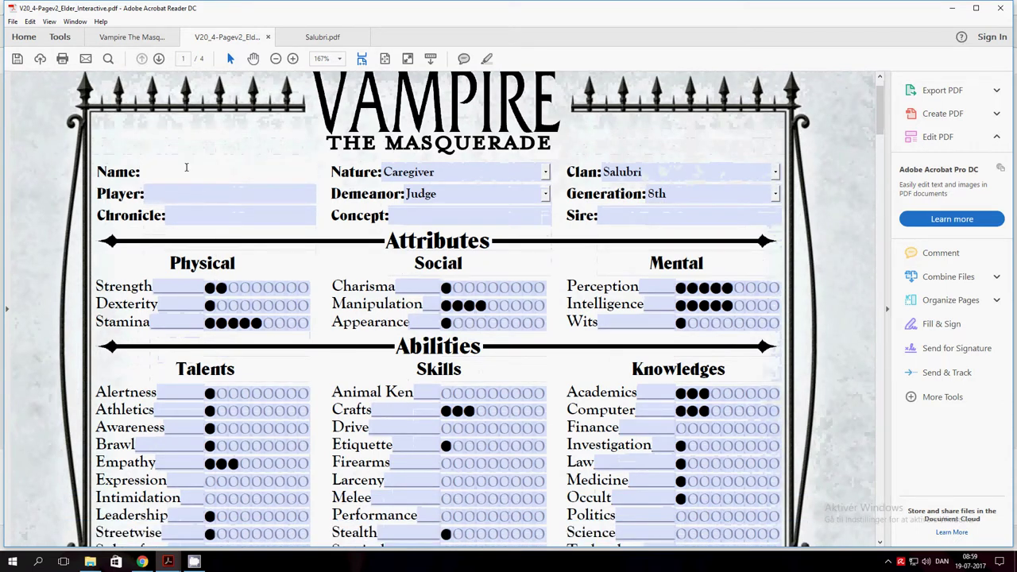
pyautogui.write('tiki')
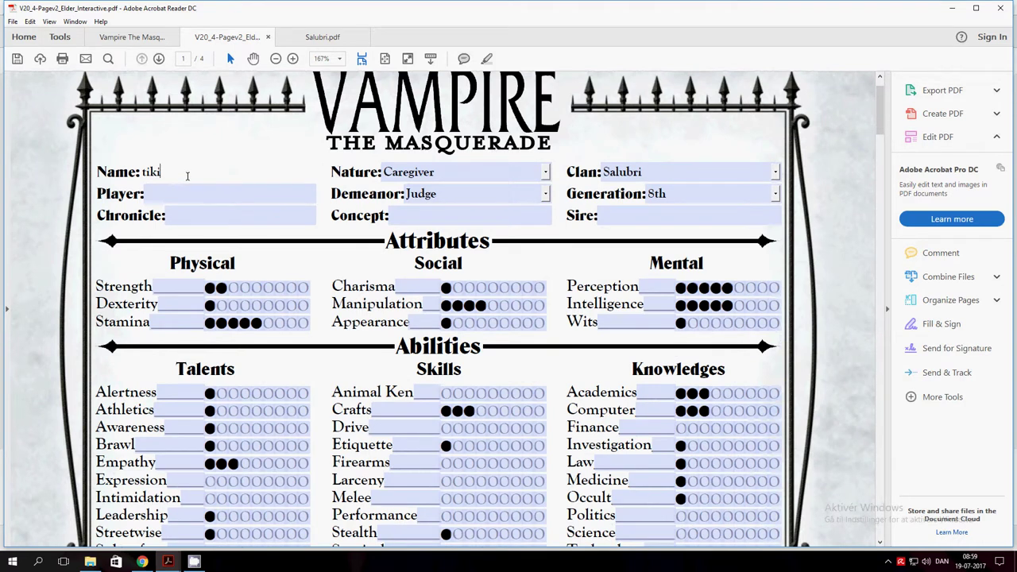
pyautogui.click(187, 192)
pyautogui.write('magnus')
pyautogui.press('Tab')
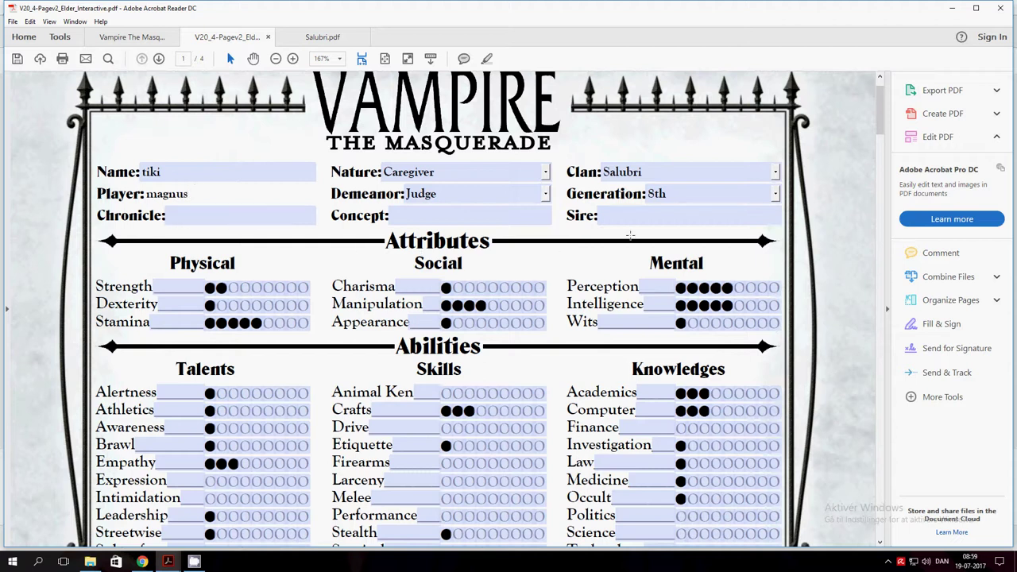
pyautogui.click(654, 220)
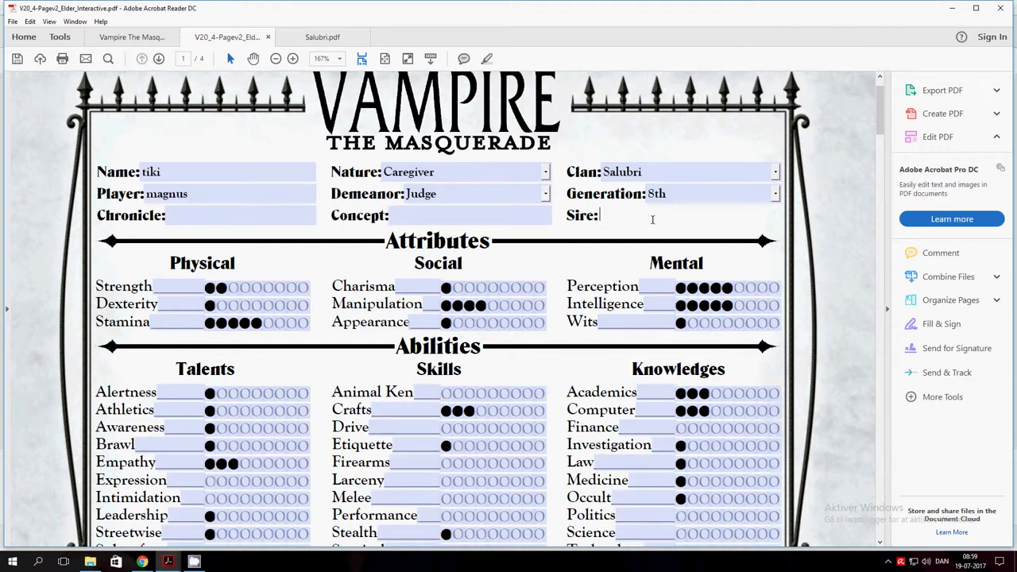
pyautogui.scroll(-1, 633, 262)
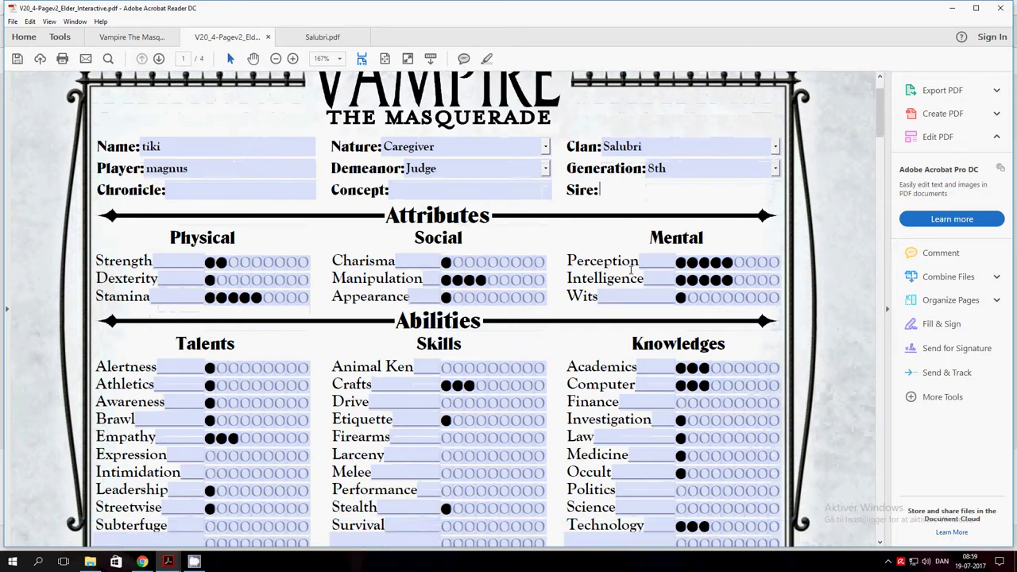
pyautogui.scroll(-1, 630, 270)
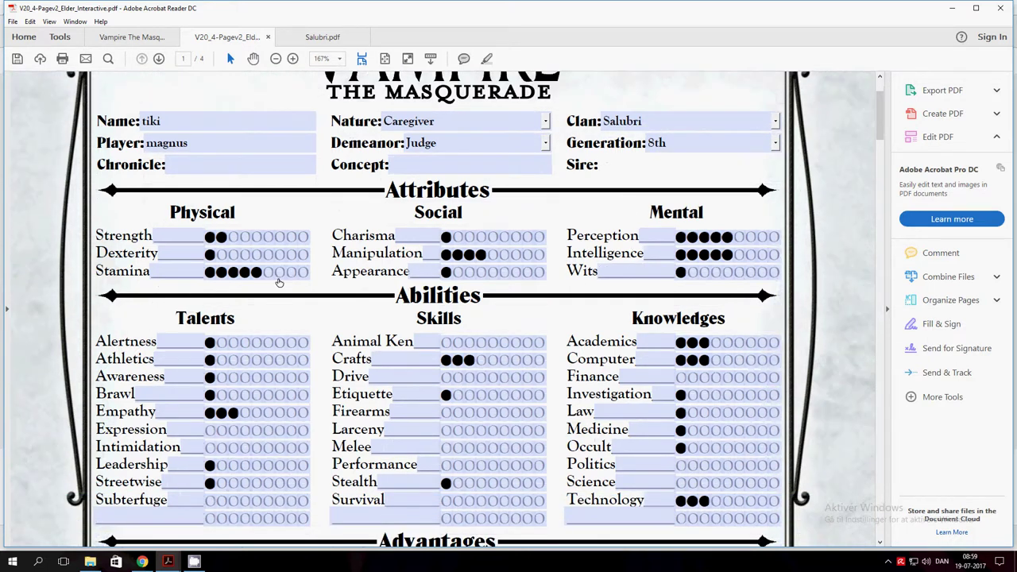
pyautogui.scroll(-3, 278, 282)
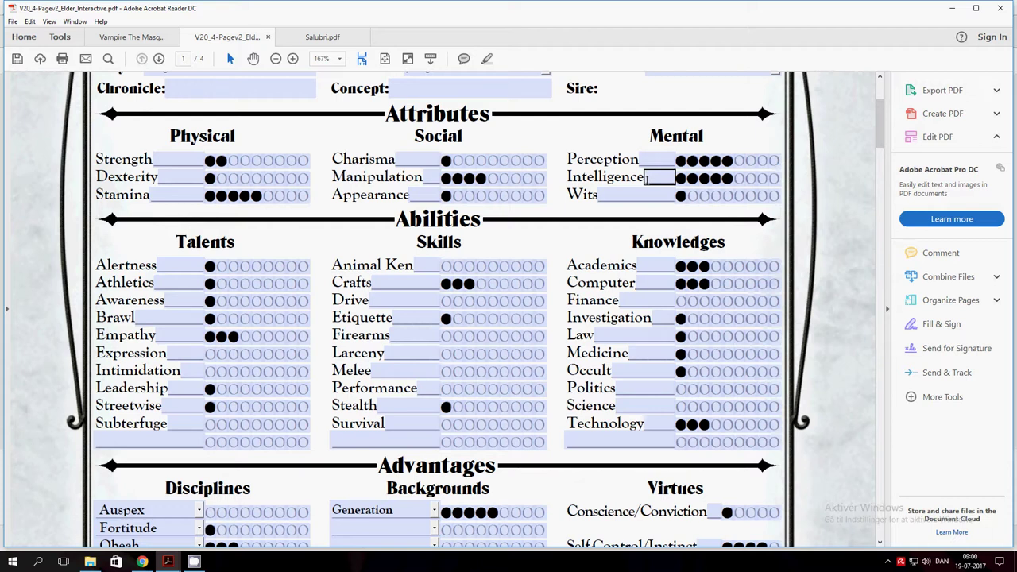
pyautogui.scroll(-4, 675, 175)
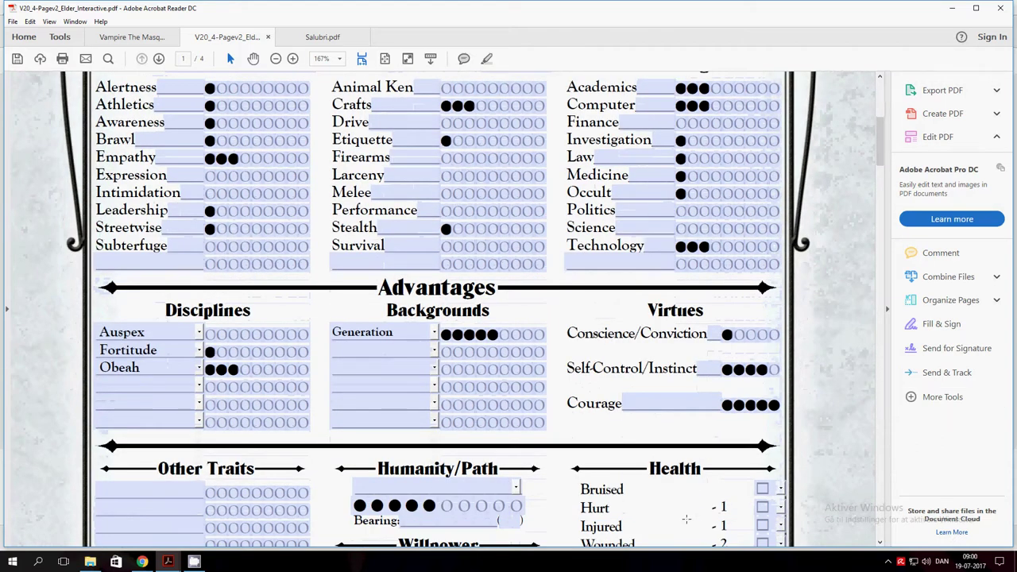
pyautogui.scroll(5, 687, 520)
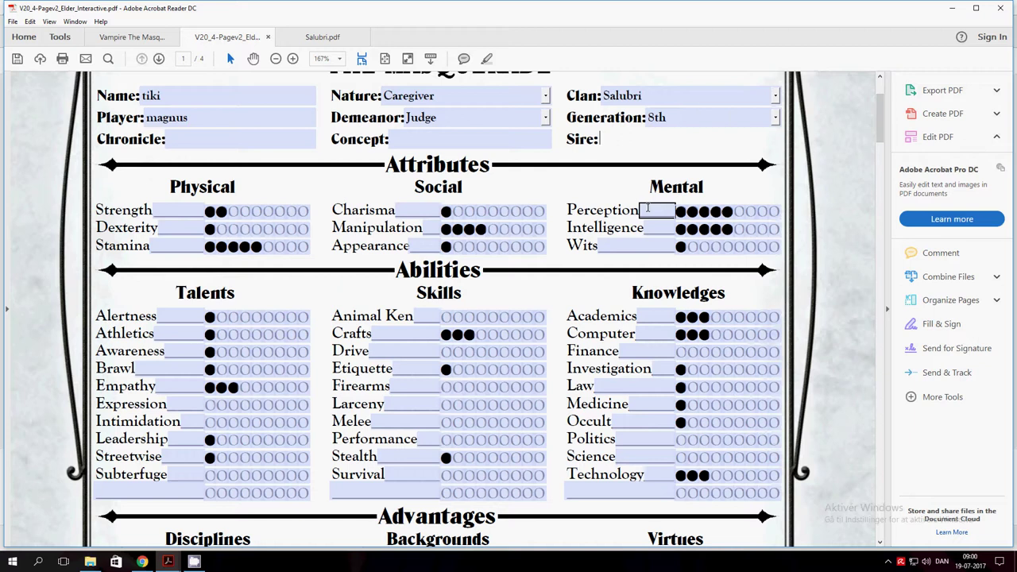
pyautogui.click(642, 209)
pyautogui.click(640, 241)
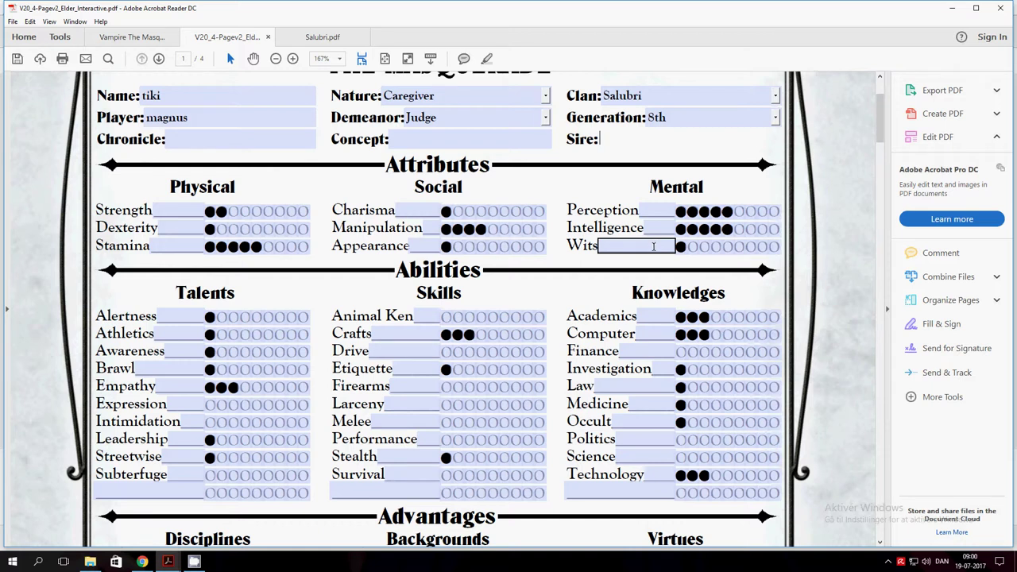
pyautogui.click(727, 211)
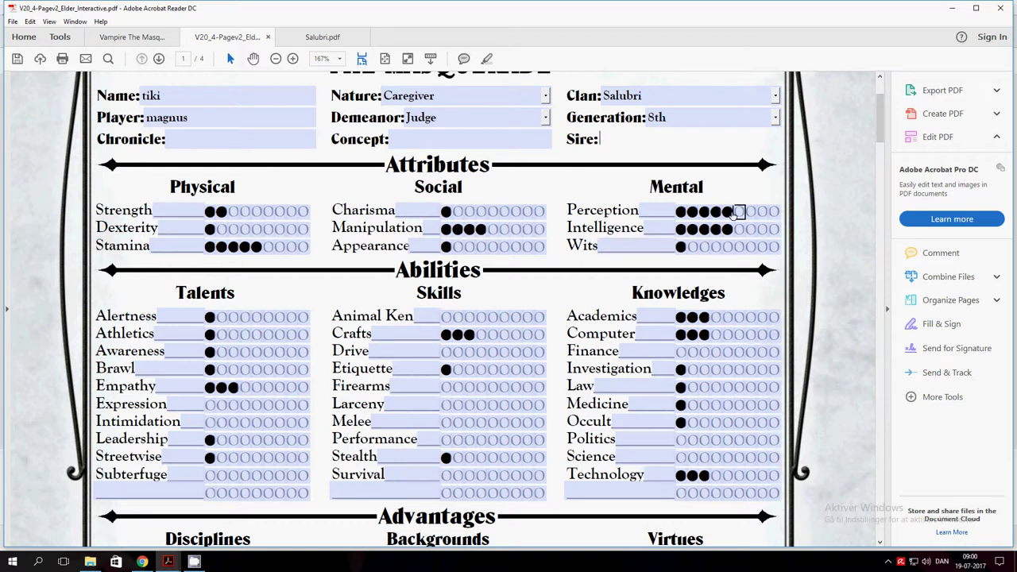
pyautogui.click(716, 229)
pyautogui.click(724, 228)
pyautogui.click(659, 229)
pyautogui.click(659, 211)
pyautogui.click(386, 332)
pyautogui.click(407, 397)
pyautogui.press('Tab')
pyautogui.scroll(-10, 483, 273)
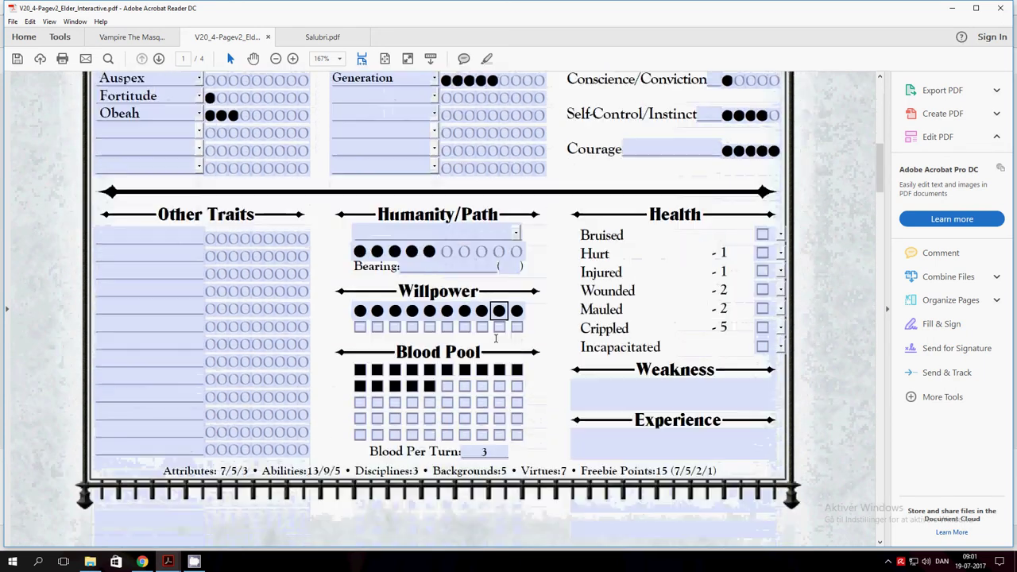
pyautogui.scroll(-12, 496, 338)
pyautogui.scroll(6, 498, 339)
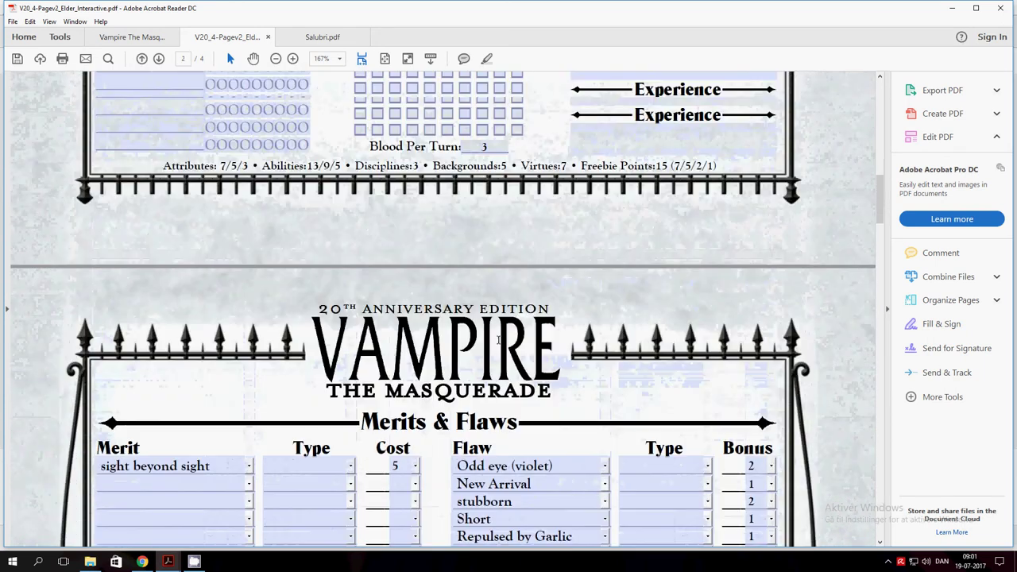
pyautogui.scroll(10, 498, 340)
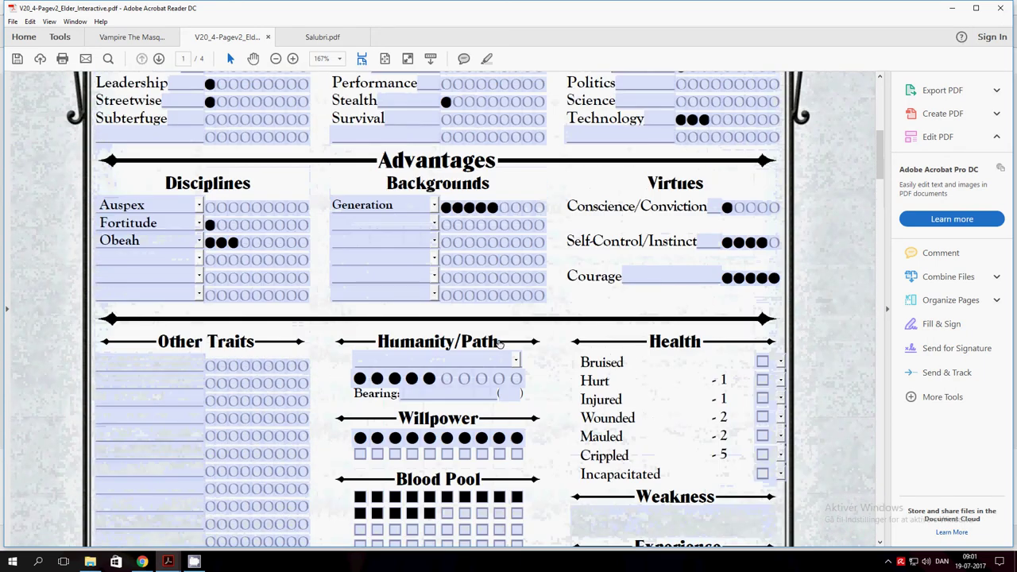
pyautogui.scroll(10, 498, 342)
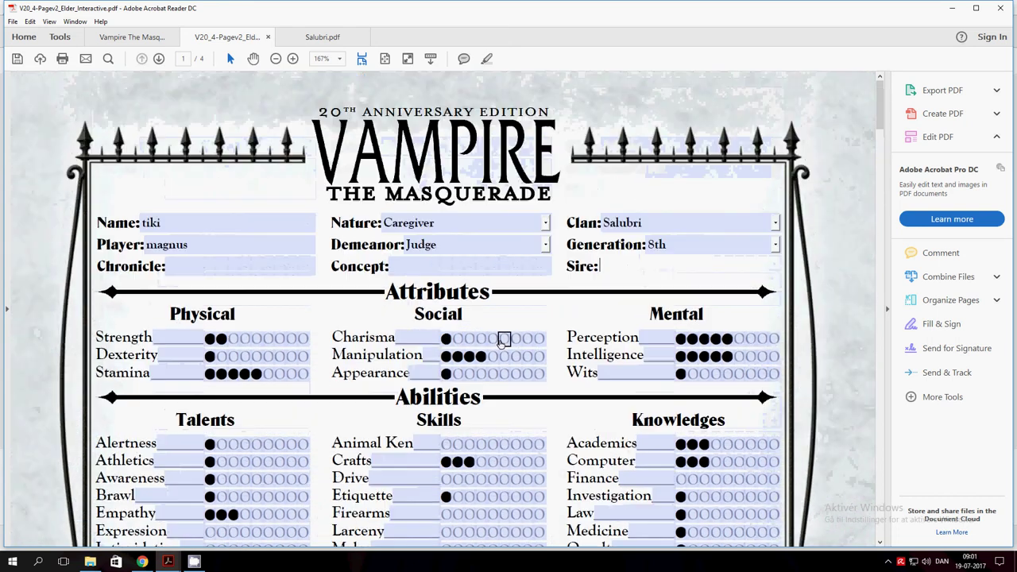